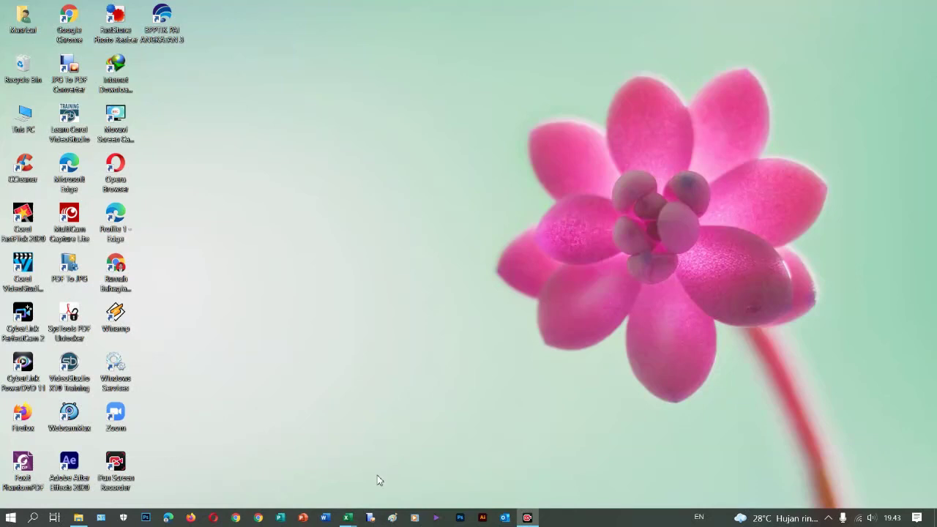
Open Chrome with the Person 1 profile and load the bookmarked Zoom meetings page
left_click(259, 518)
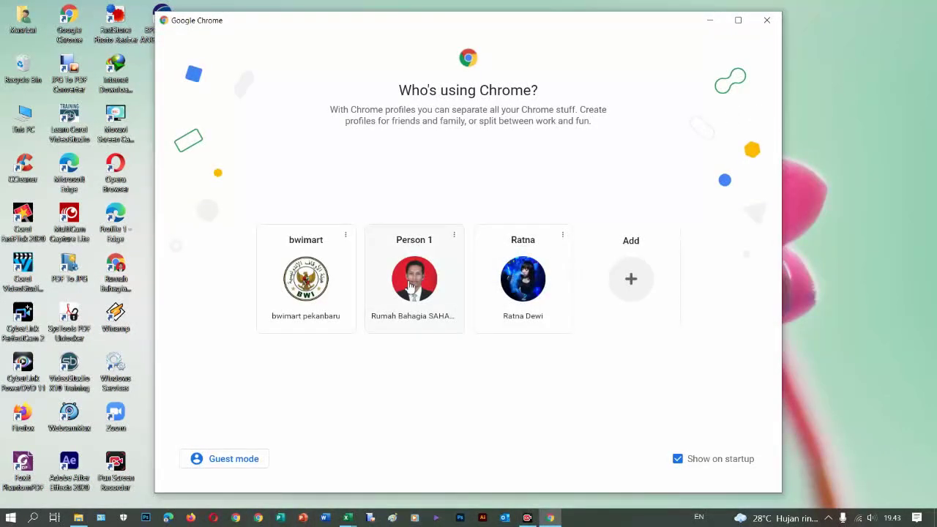
left_click(411, 287)
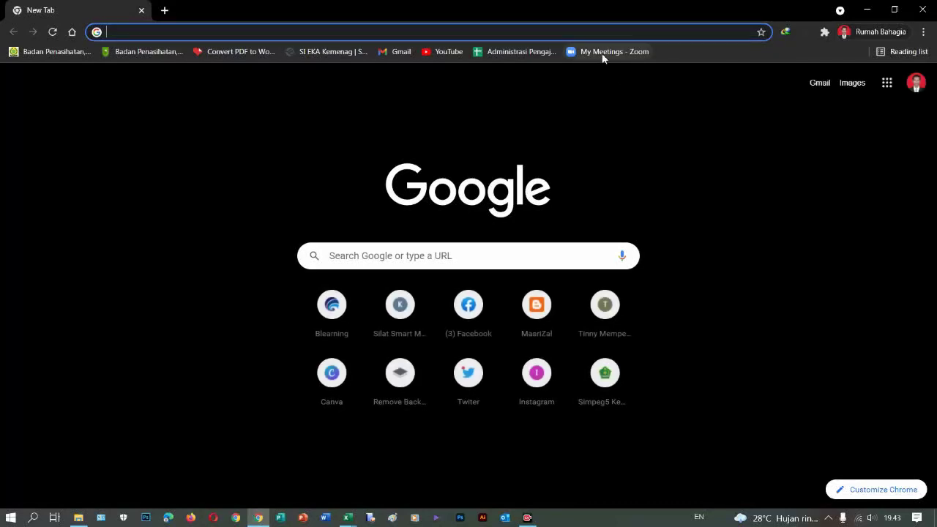
left_click(602, 53)
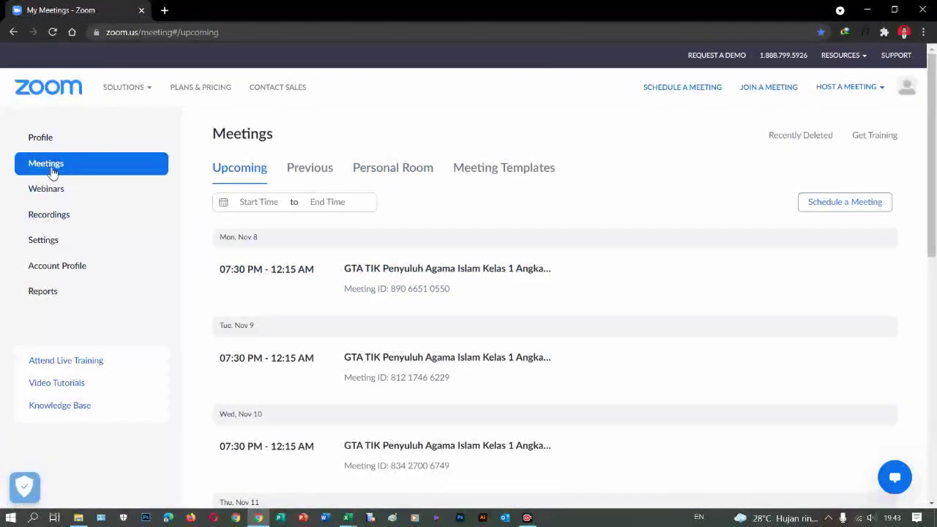
Check the cloud recordings list and open the Usage report in Zoom's reports section
left_click(61, 221)
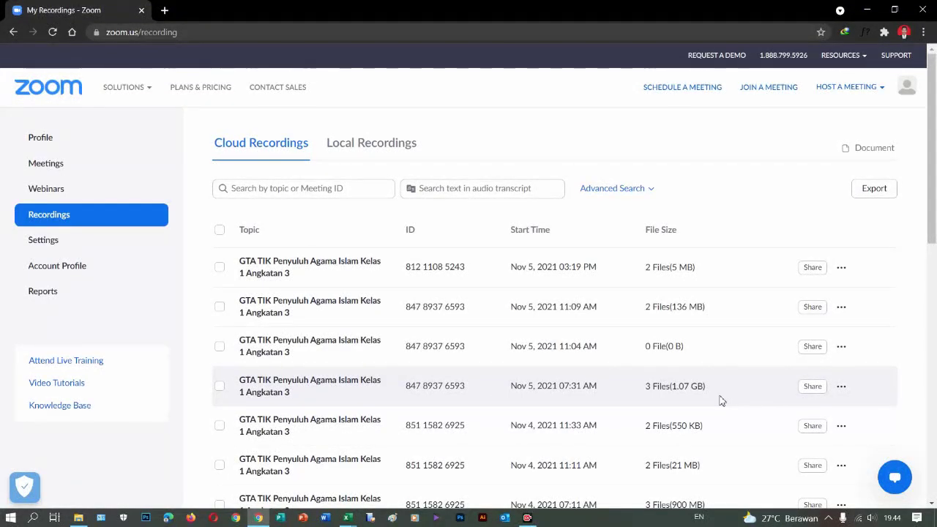
left_click(48, 293)
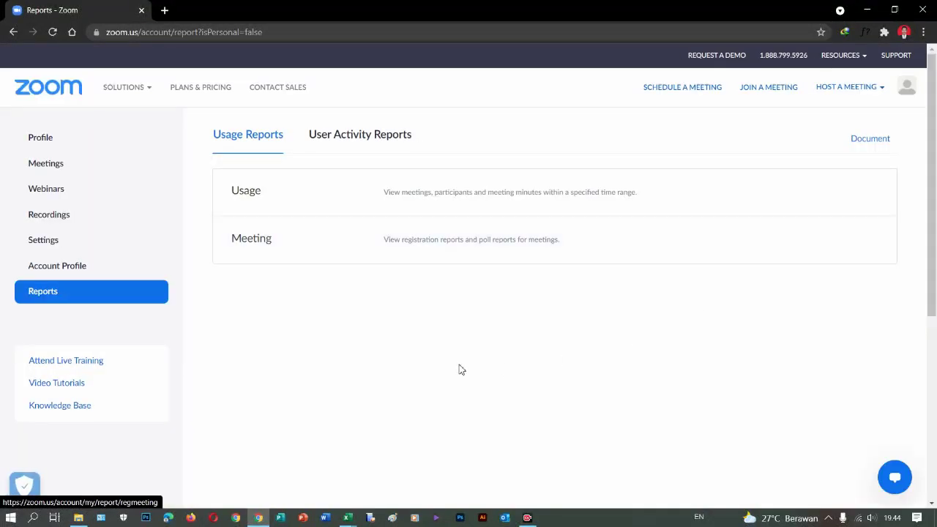
left_click(389, 201)
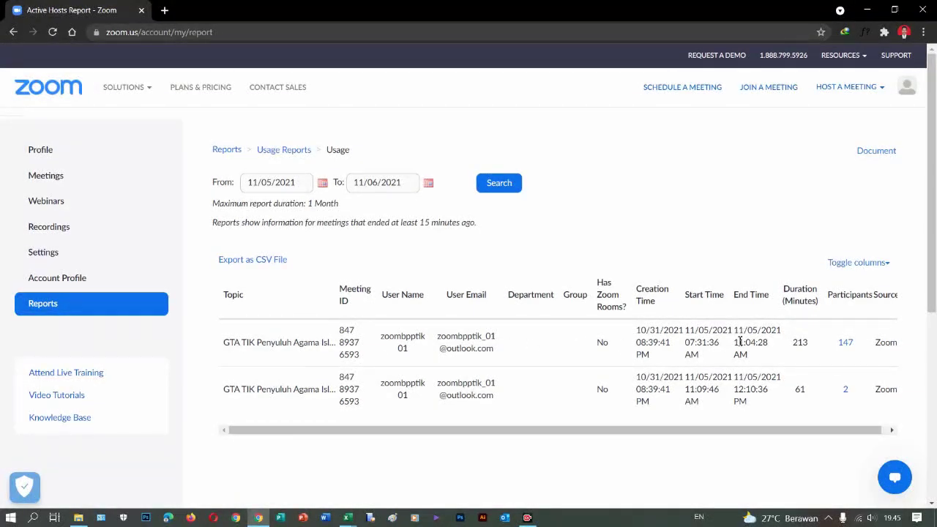
Open the participant list of the meeting that started 11/05/2021 07:31:36 AM and export it
left_click(845, 344)
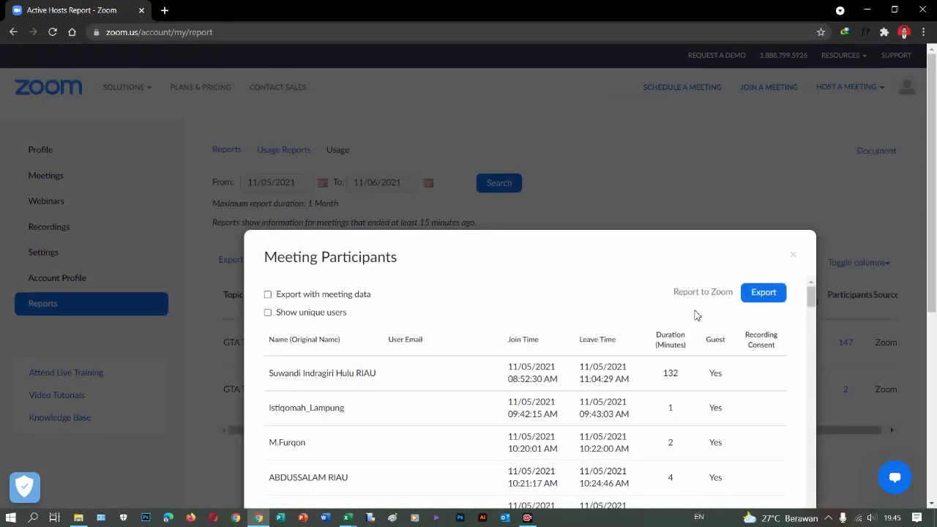
scroll(696, 315, "down", 2)
scroll(697, 315, "up", 2)
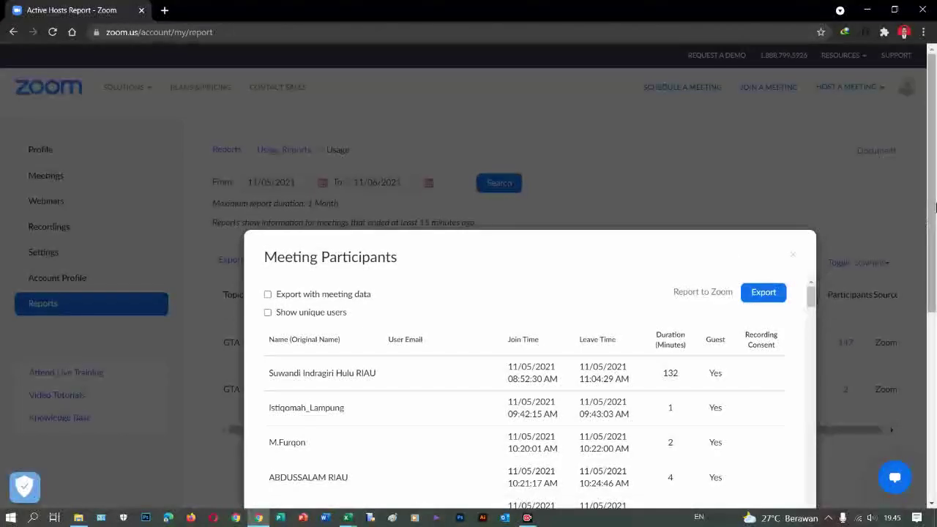
left_click_drag(935, 208, 935, 291)
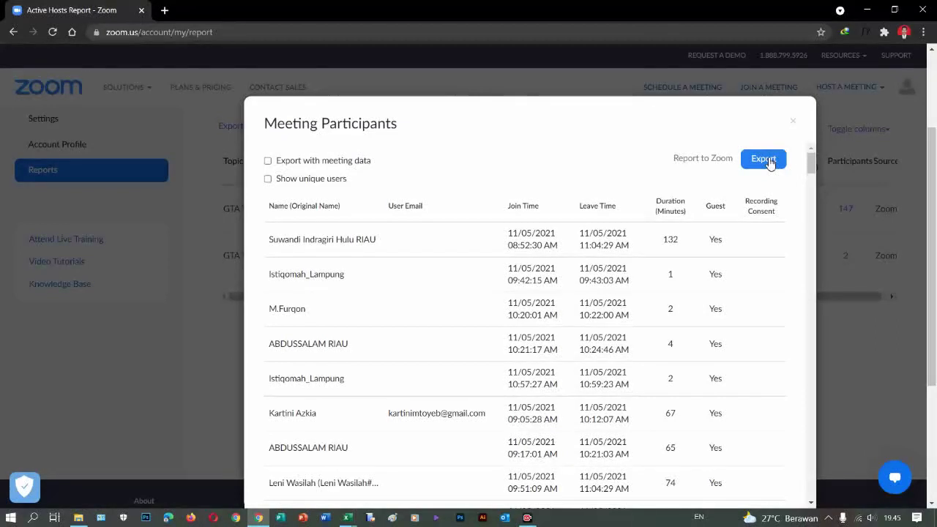
left_click(769, 161)
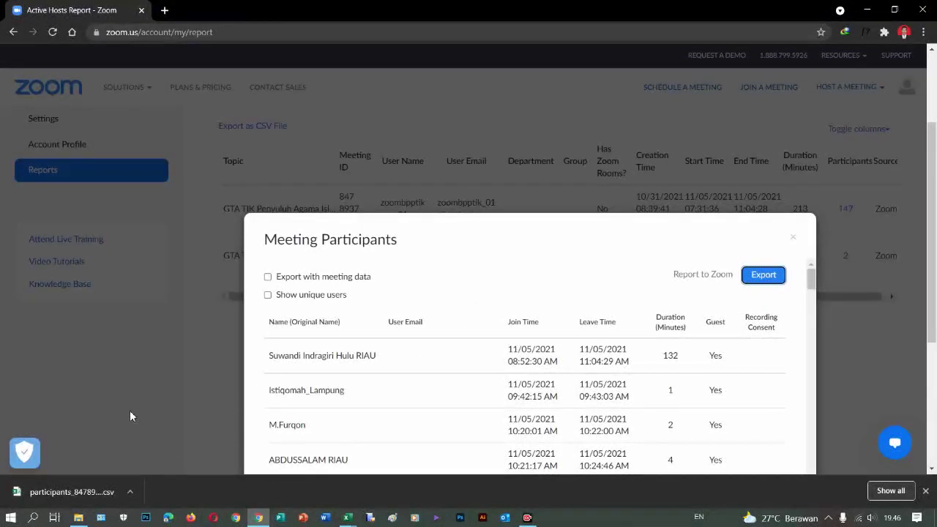
Open the downloaded participants CSV file in Excel
left_click(131, 495)
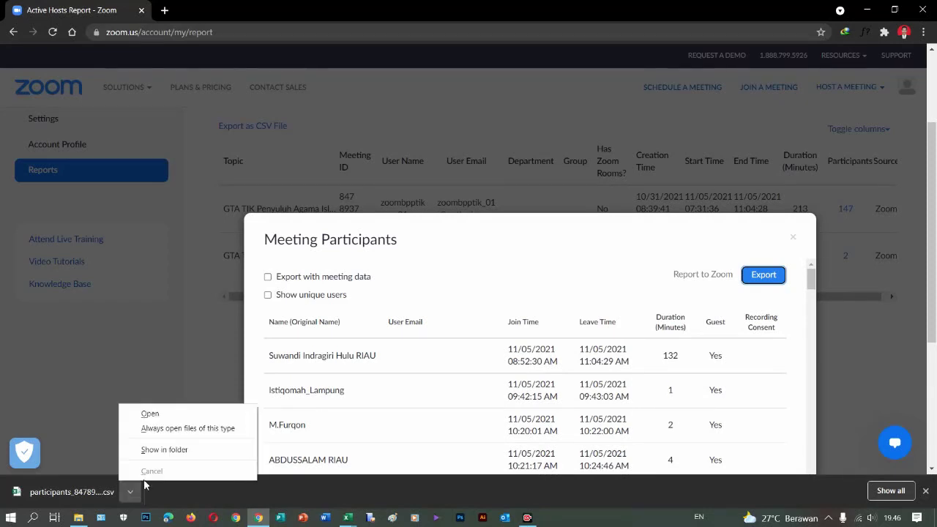
left_click(150, 413)
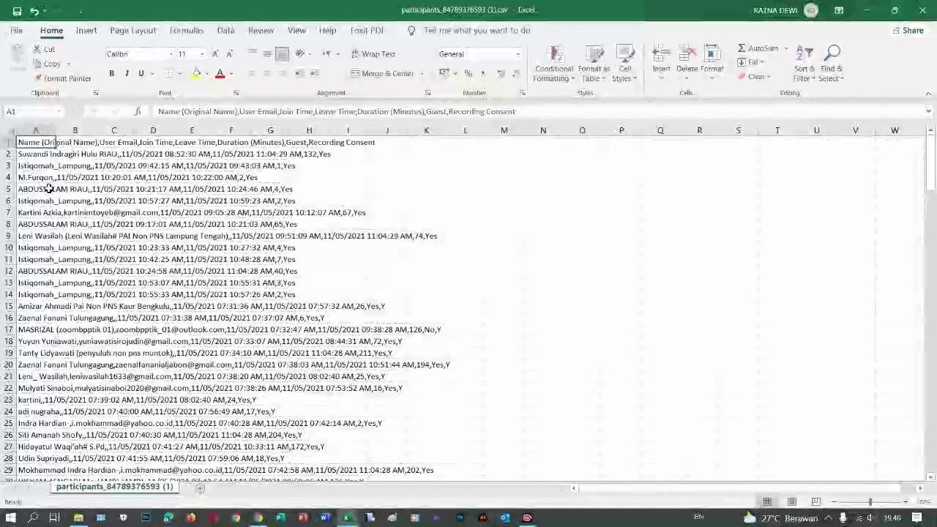
left_click(271, 412)
Split column A with Text to Columns as delimited data, adding Comma as a delimiter and keeping the General format
left_click(225, 30)
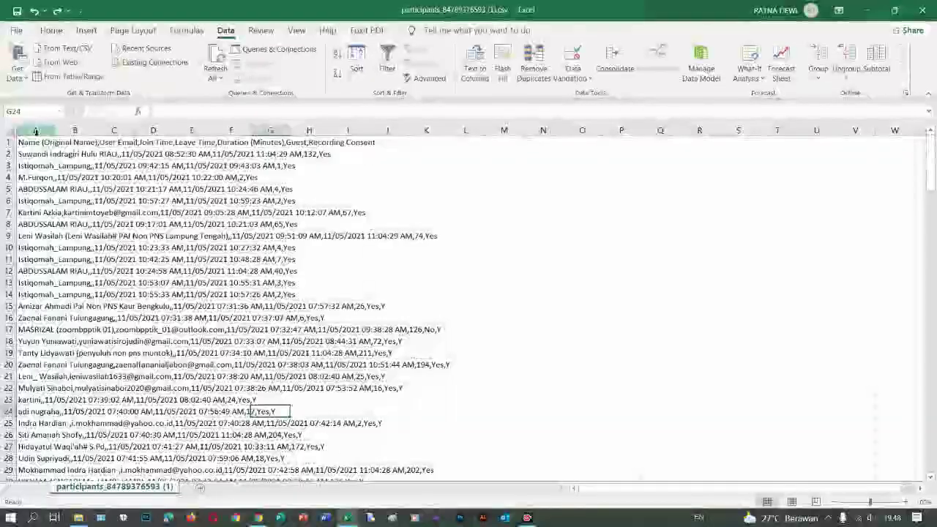
left_click(35, 131)
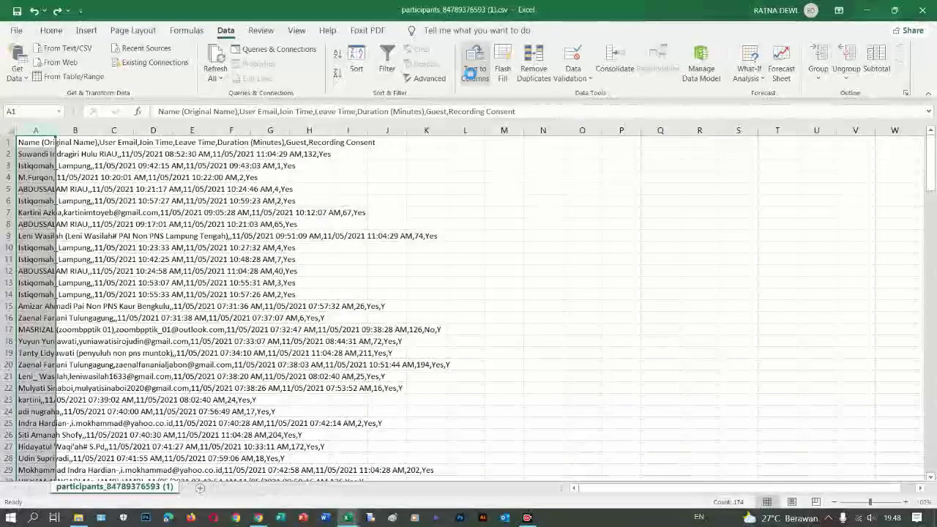
left_click(472, 73)
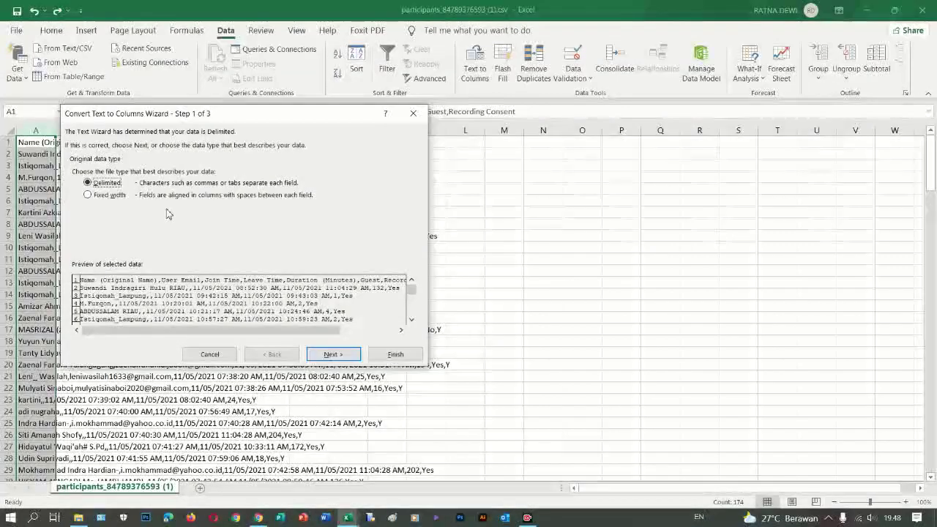
left_click(332, 355)
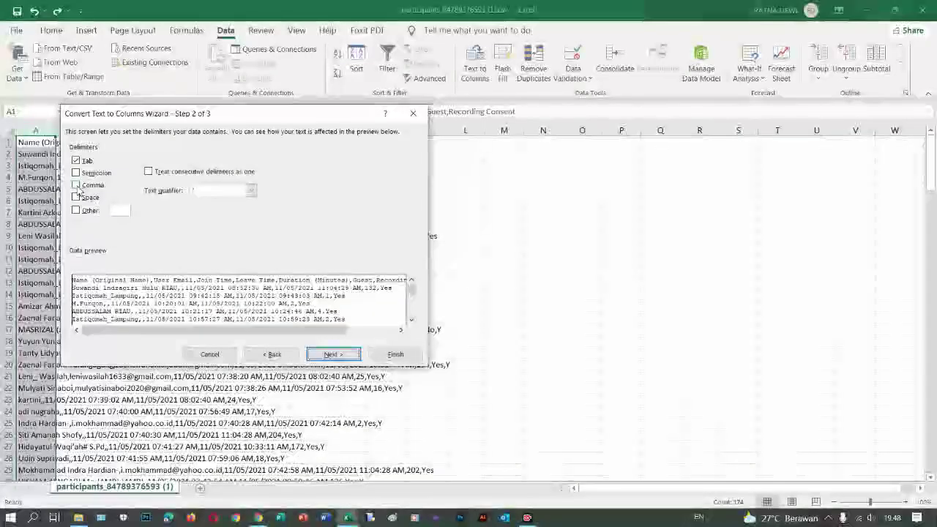
left_click(77, 185)
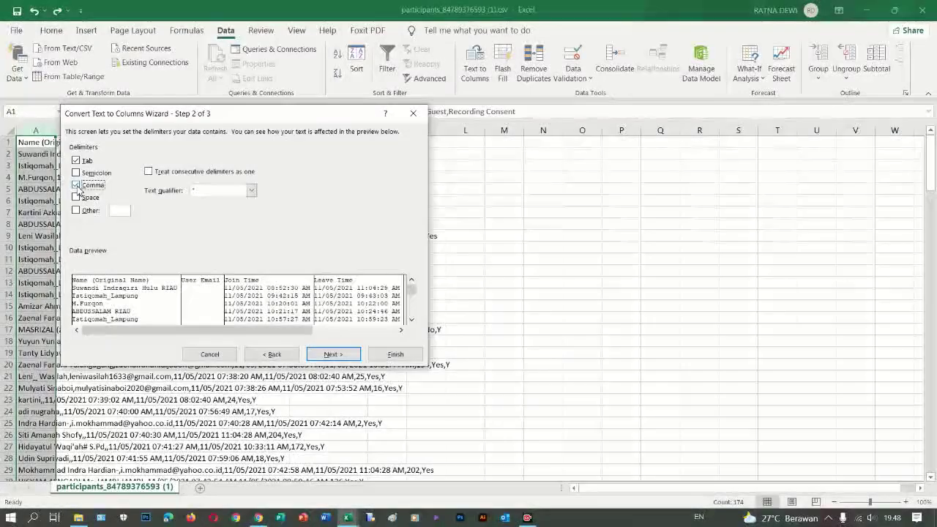
left_click(332, 354)
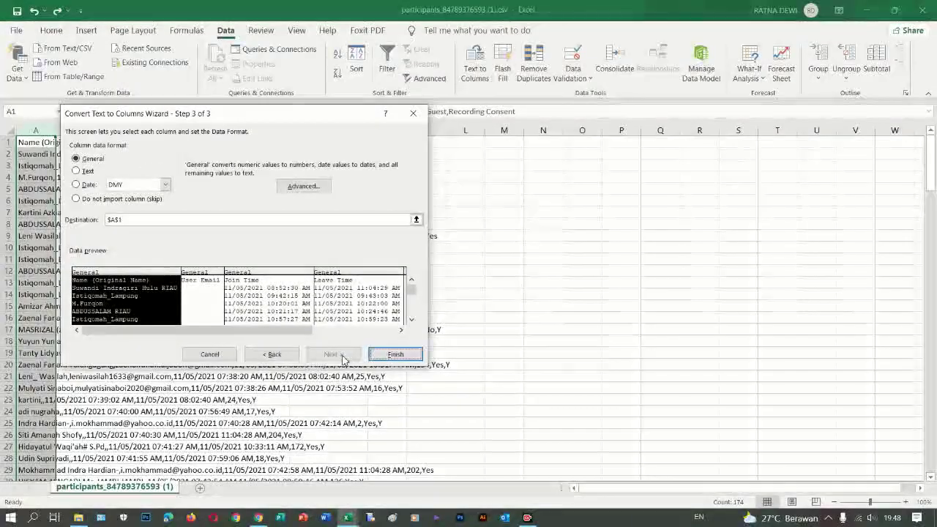
left_click(396, 354)
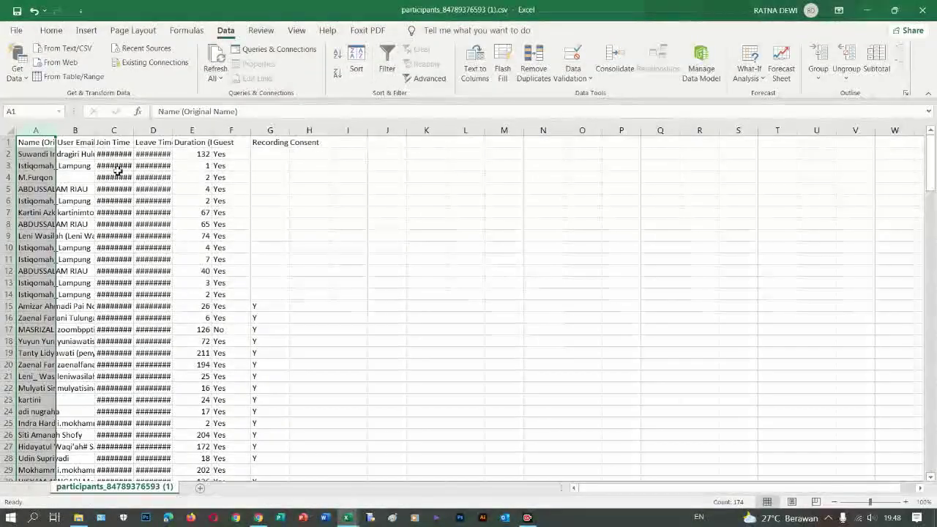
Adjust the widths of columns A to G to fit the names, emails, join and leave times, and remaining fields
left_click_drag(55, 131, 441, 130)
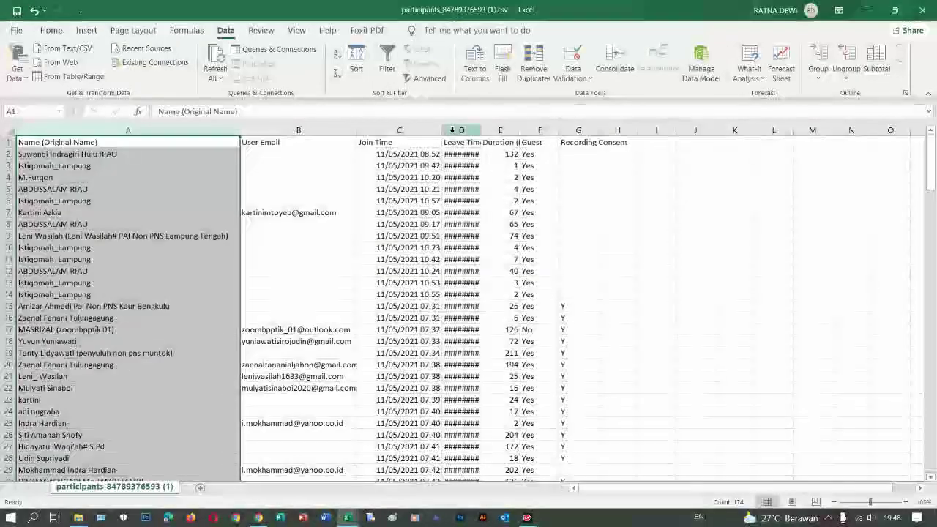
left_click_drag(481, 130, 506, 133)
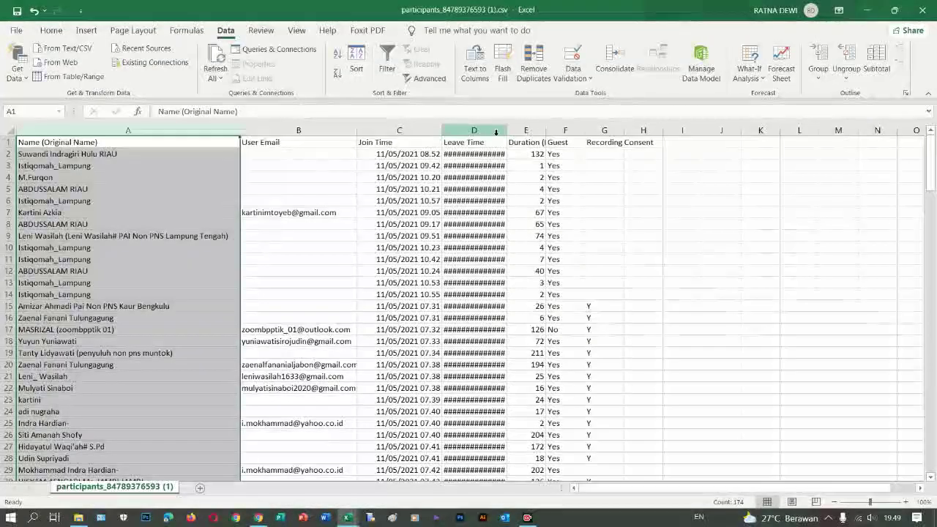
left_click_drag(506, 130, 521, 130)
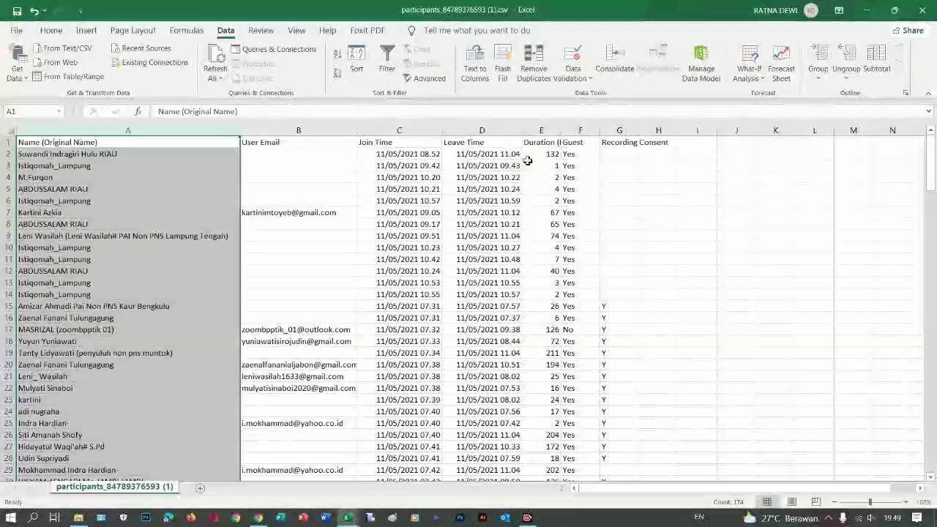
left_click_drag(560, 132, 586, 133)
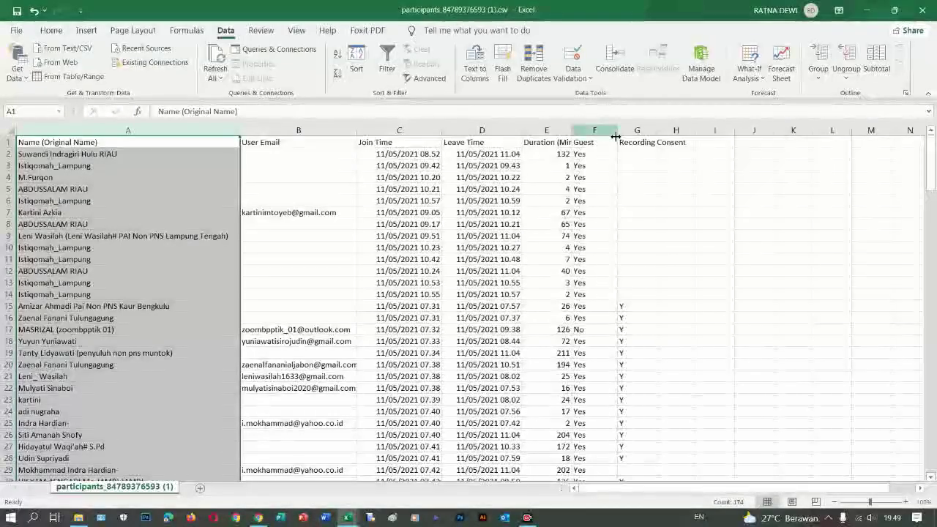
left_click_drag(615, 136, 603, 136)
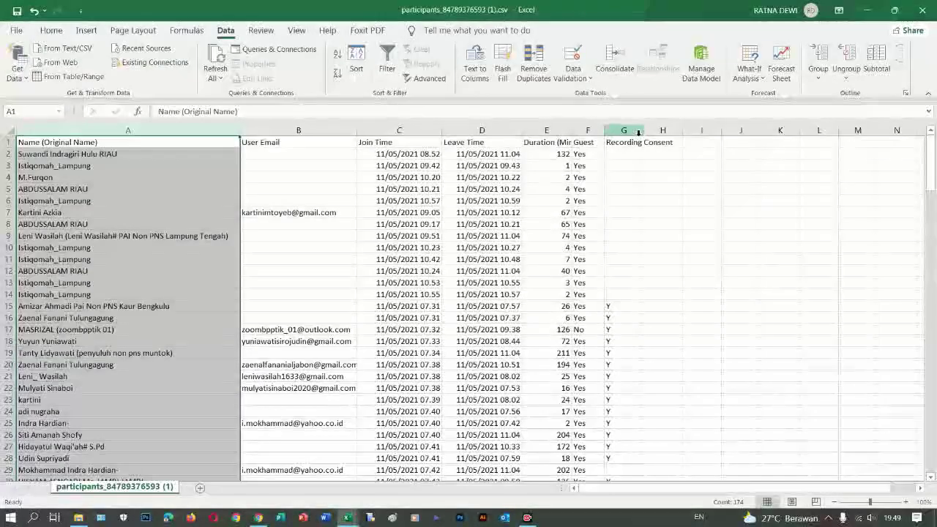
double_click(638, 130)
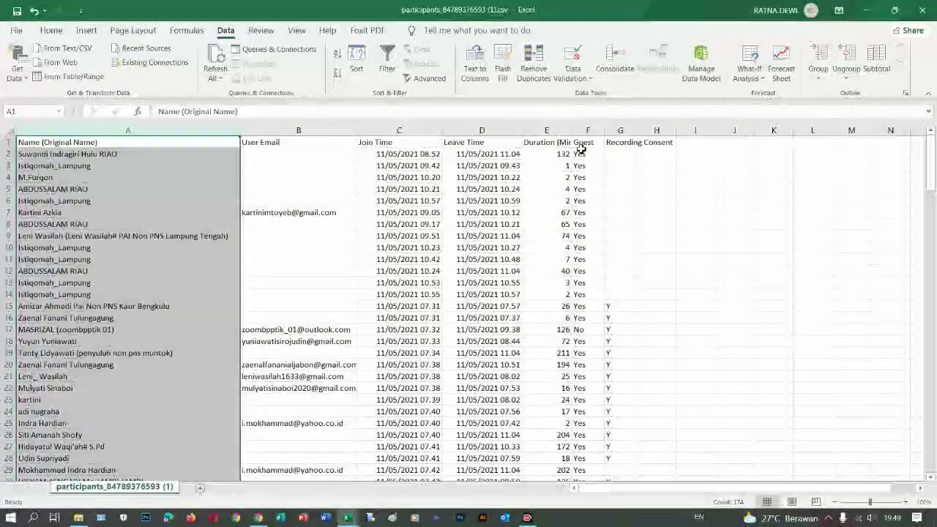
Sort the participant list from A to Z by the name column, expanding the selection to the neighbouring columns
scroll(583, 253, "down", 5)
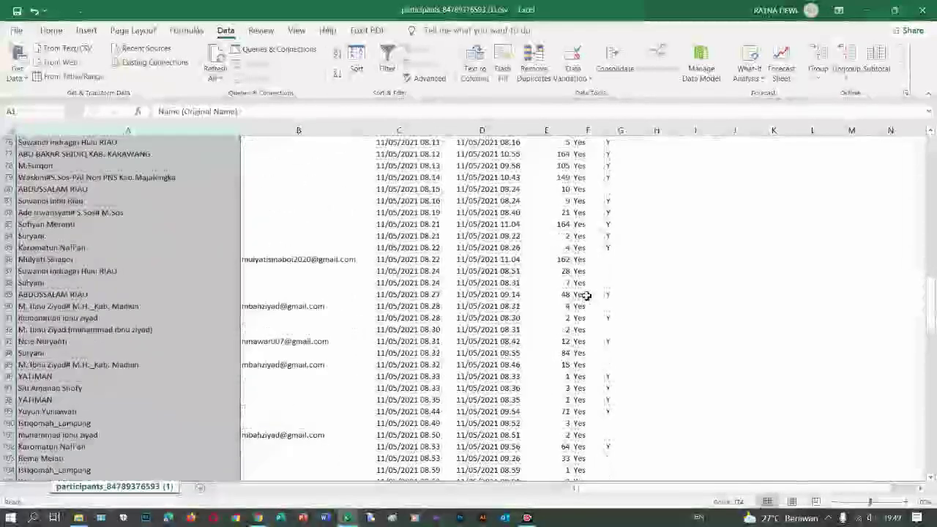
scroll(586, 295, "down", 6)
scroll(586, 294, "up", 13)
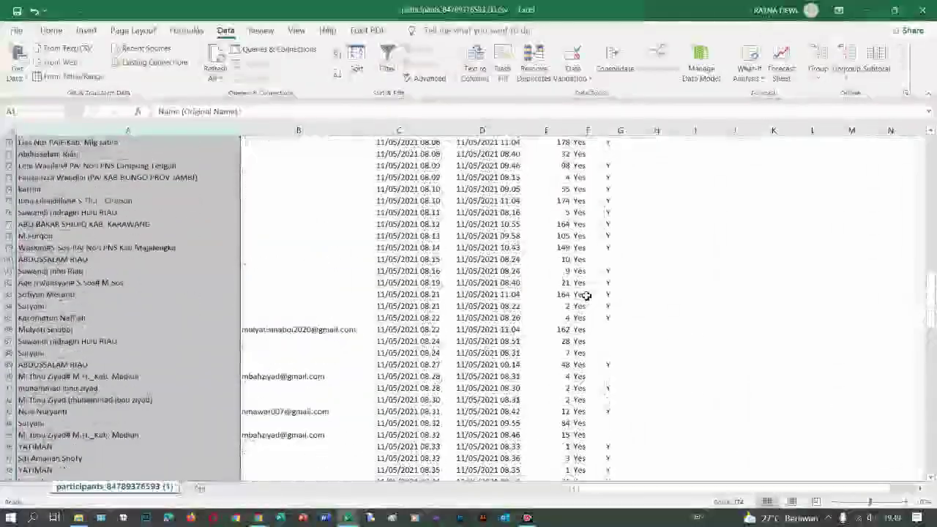
scroll(588, 295, "up", 3)
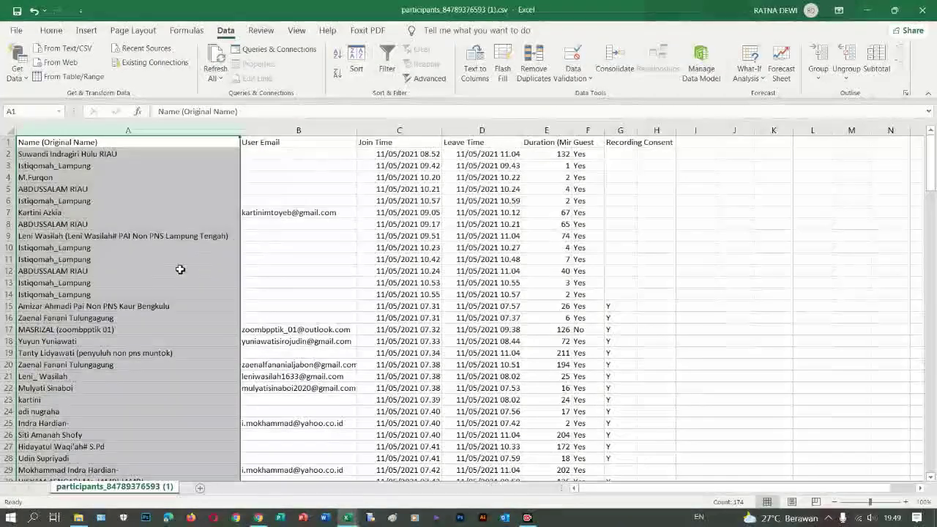
left_click(40, 133)
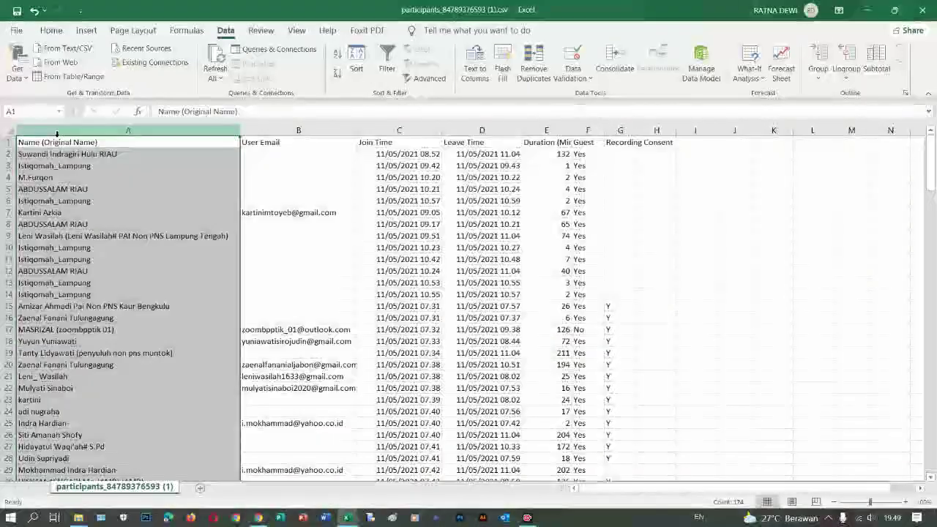
left_click(52, 32)
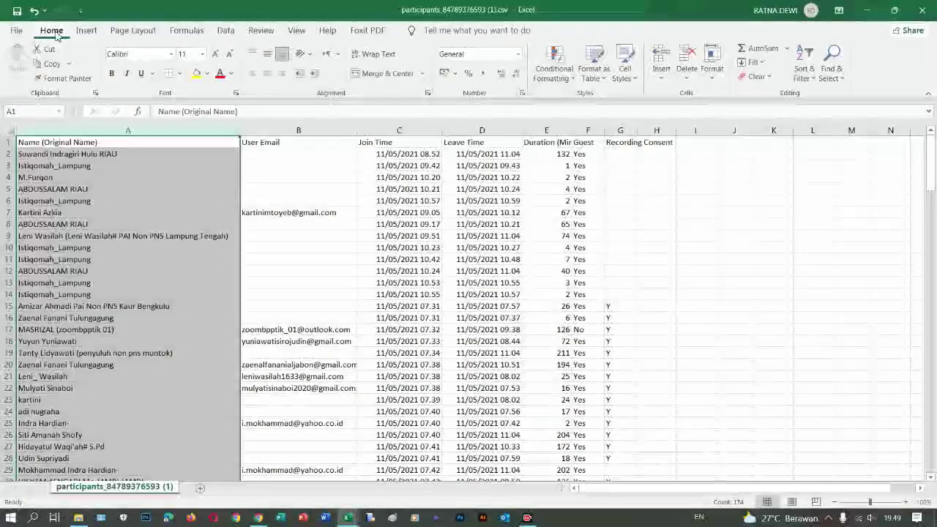
left_click(812, 77)
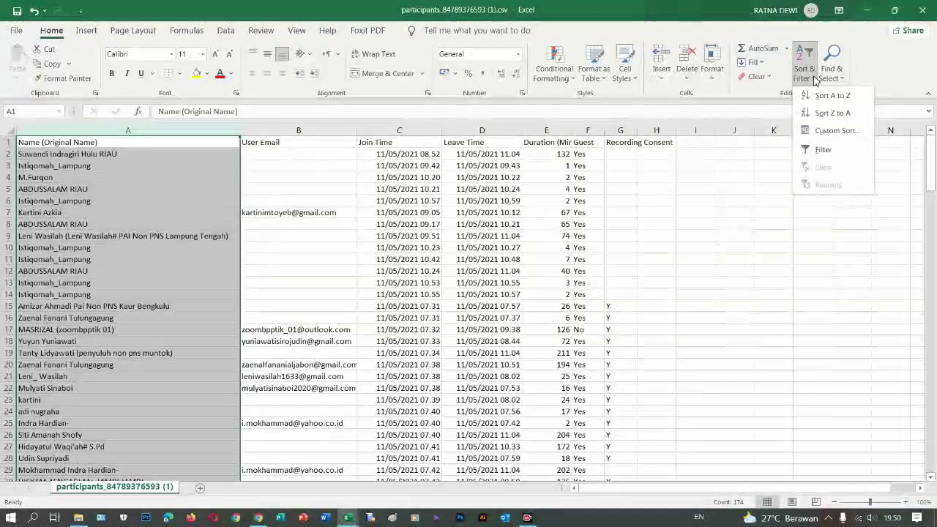
left_click(812, 101)
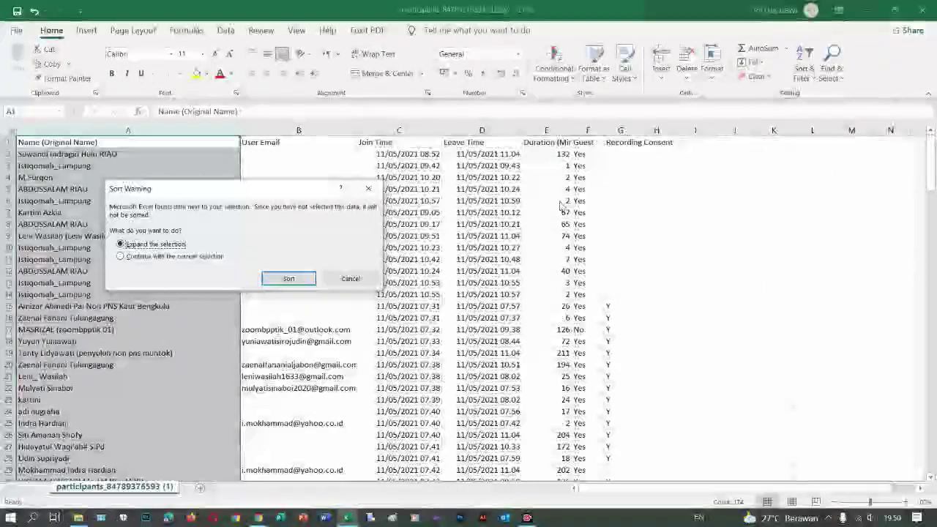
left_click(288, 279)
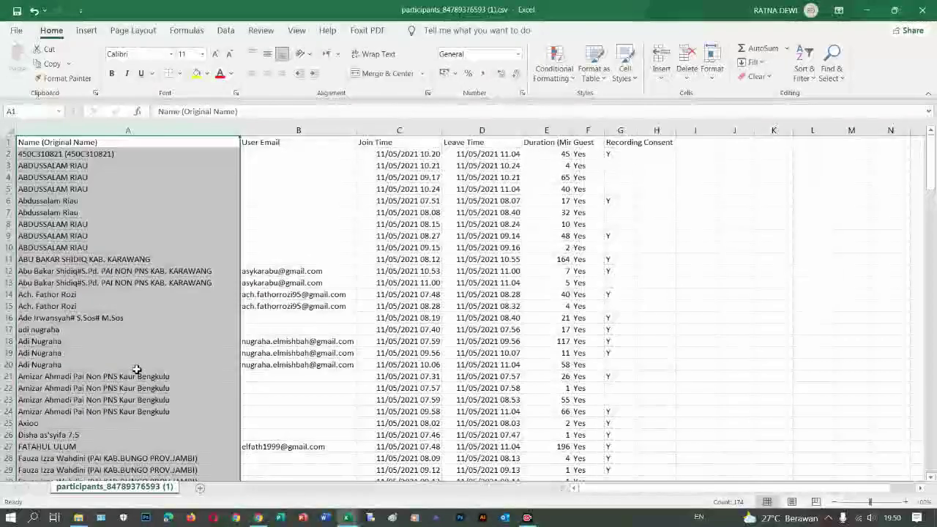
scroll(136, 370, "down", 4)
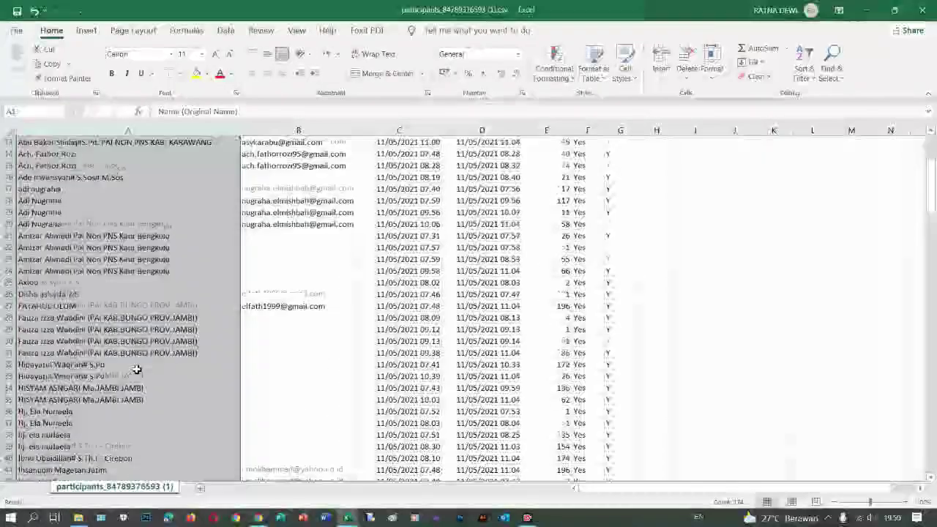
scroll(136, 370, "down", 6)
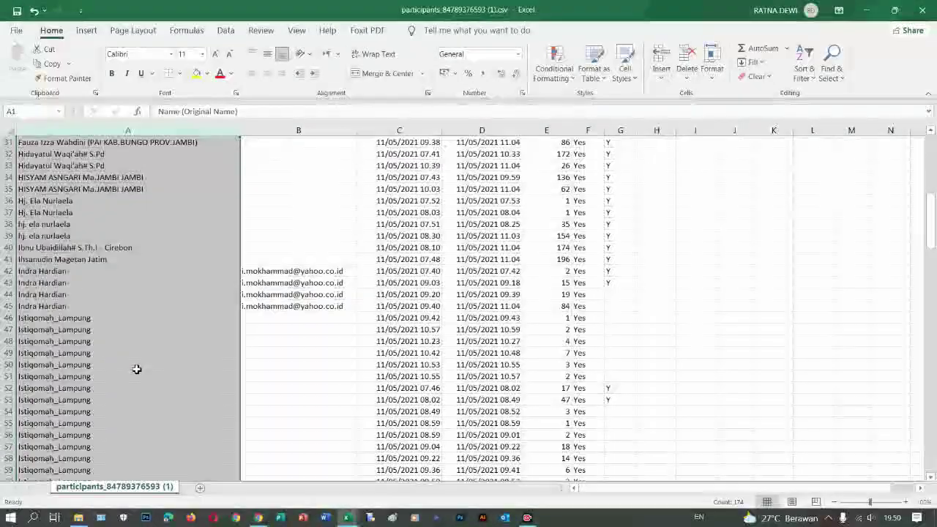
Look through the sorted participant list and examine the repeated entries of the same participant in rows 3 to 10
scroll(136, 370, "down", 5)
scroll(136, 370, "down", 7)
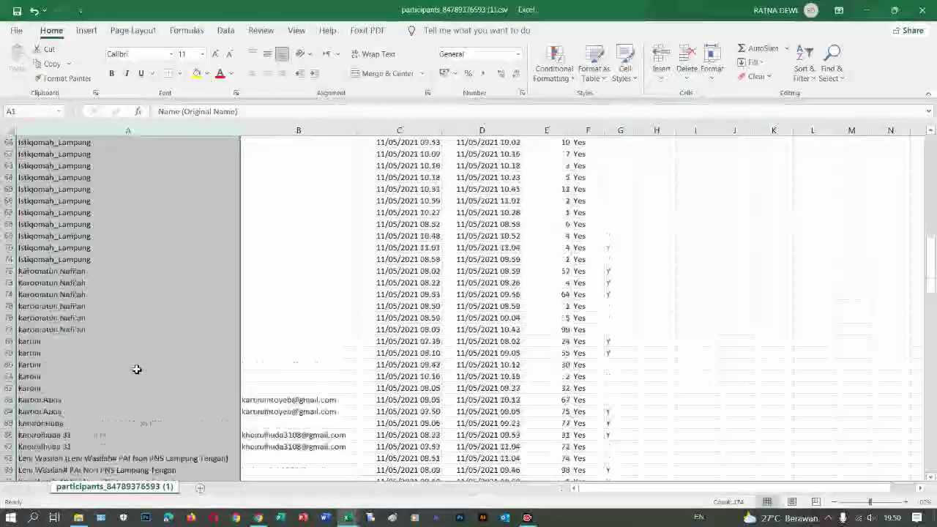
scroll(137, 369, "up", 20)
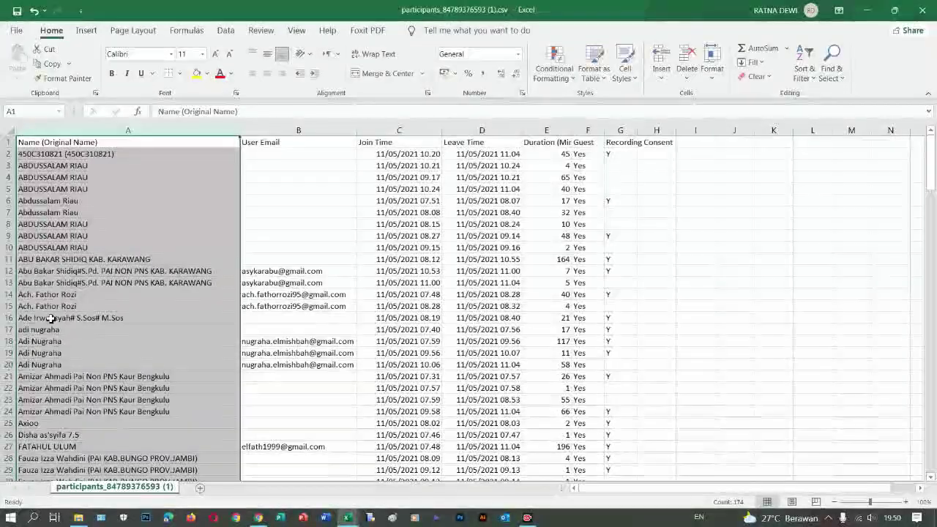
left_click(59, 224)
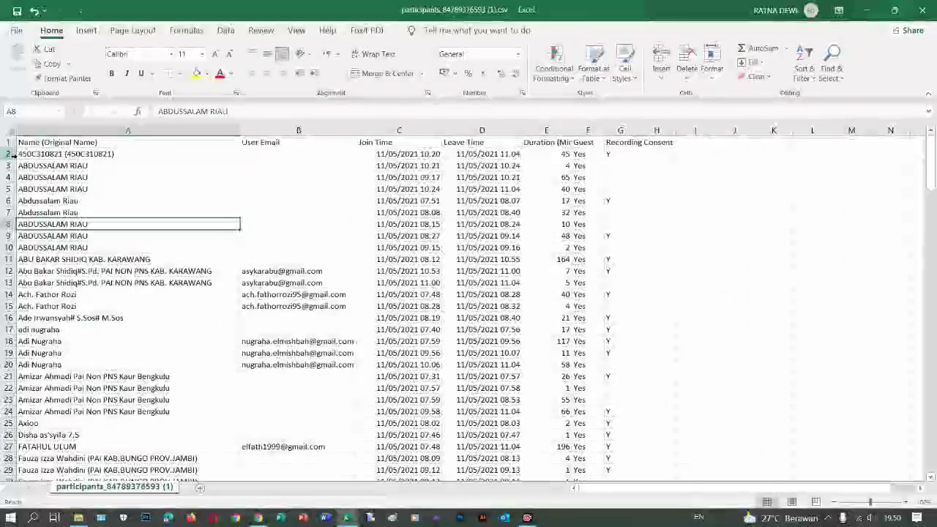
left_click(10, 154)
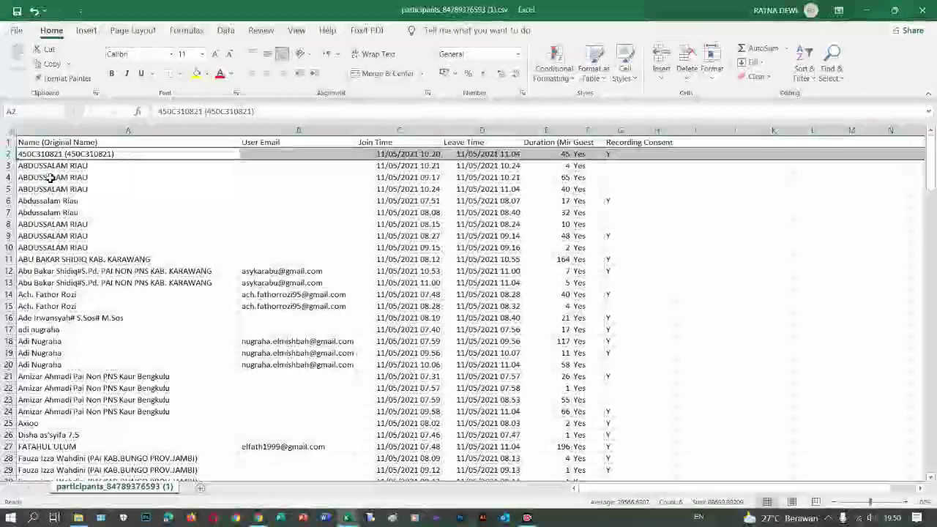
left_click(9, 166)
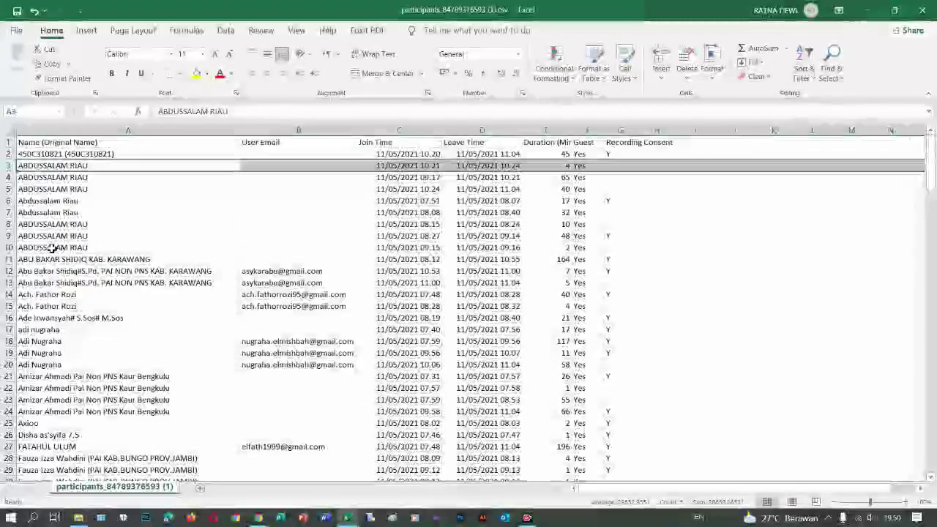
left_click(51, 248)
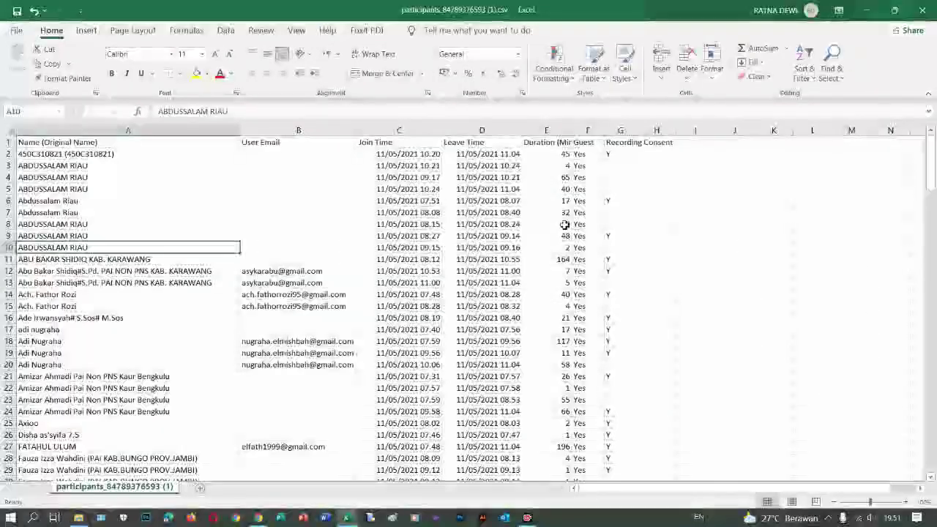
Compare the names and emails in rows 11 to 17 to identify entries belonging to the same participant
left_click(6, 259)
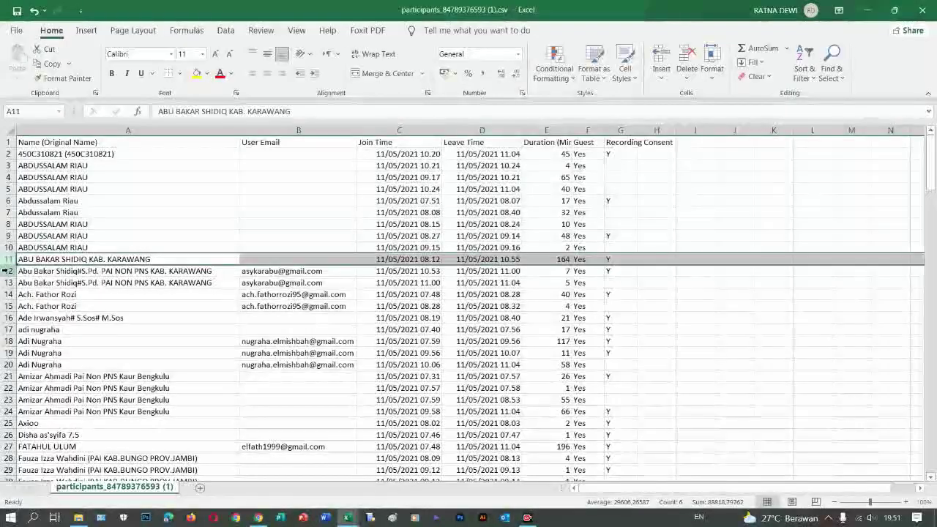
left_click(6, 270)
left_click(7, 283)
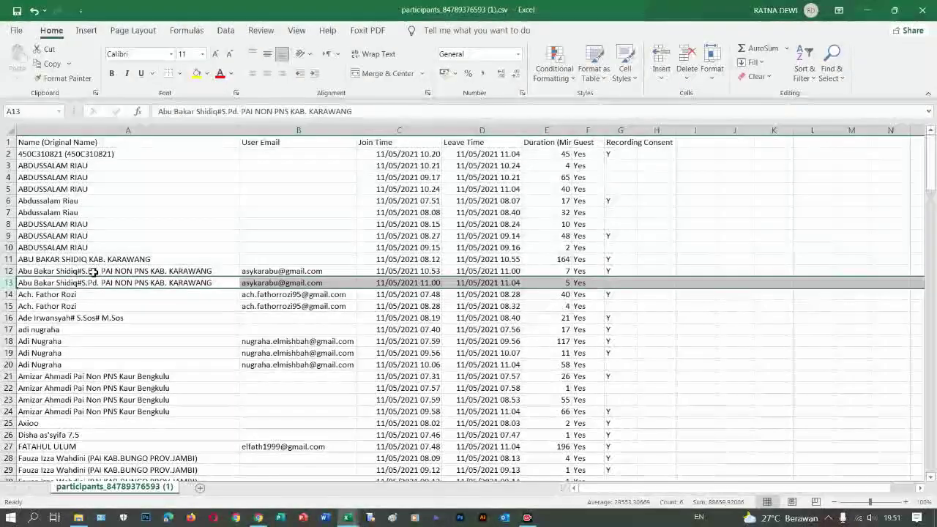
left_click(94, 273)
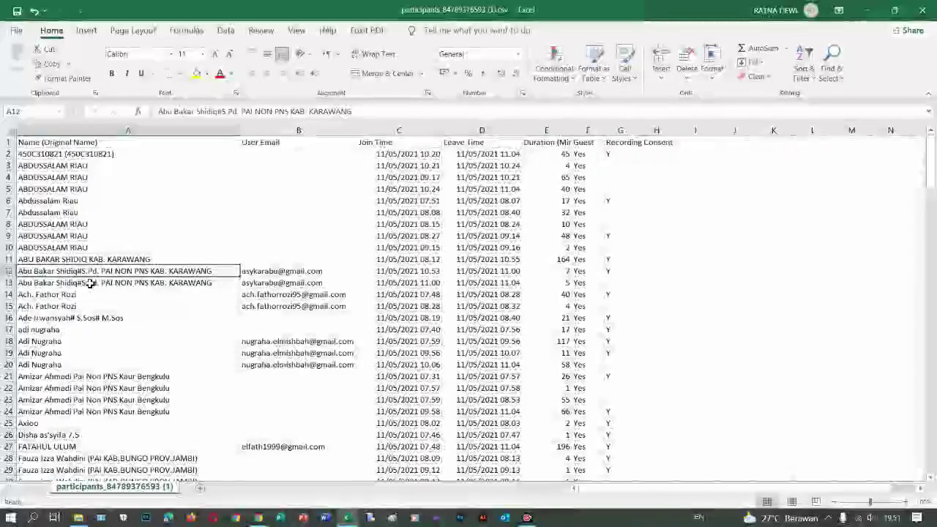
left_click(89, 284)
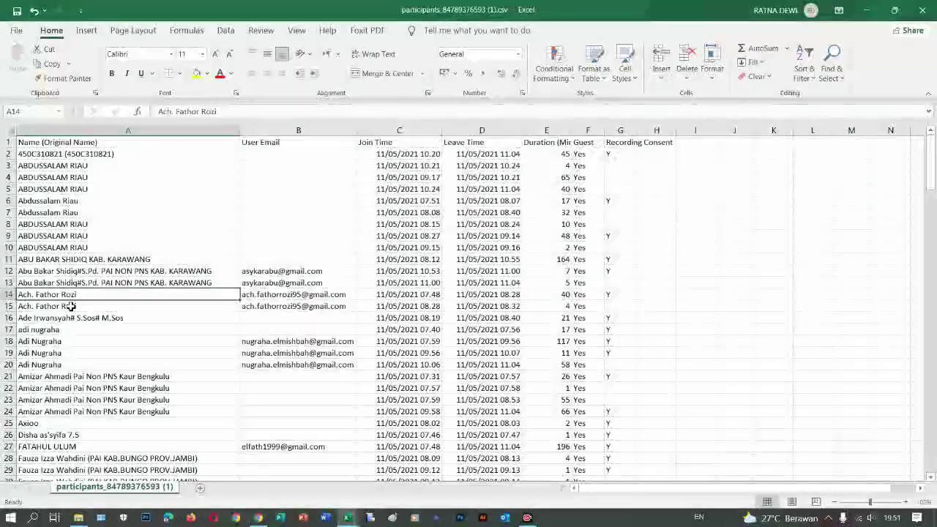
left_click(71, 306)
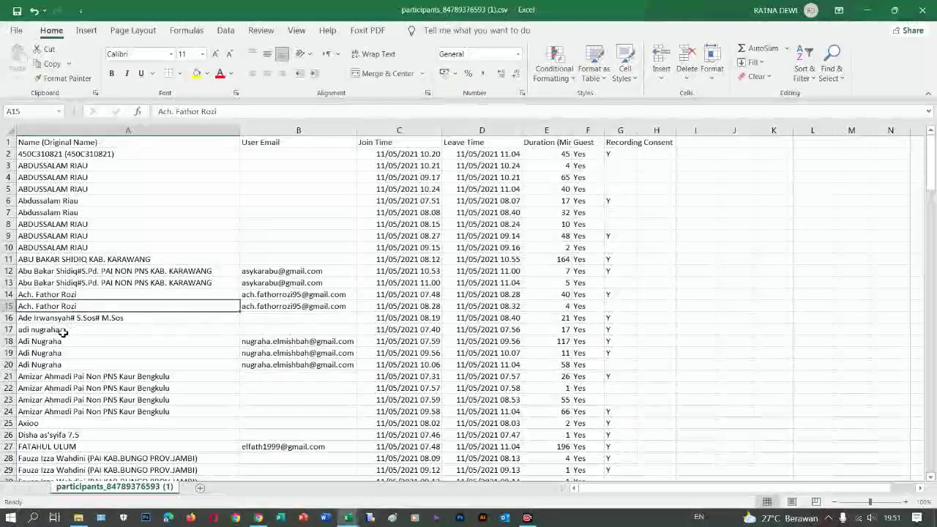
left_click(60, 330)
Examine the long run of repeated entries for one participant, going down column A from row 46 to row 73
scroll(63, 361, "down", 11)
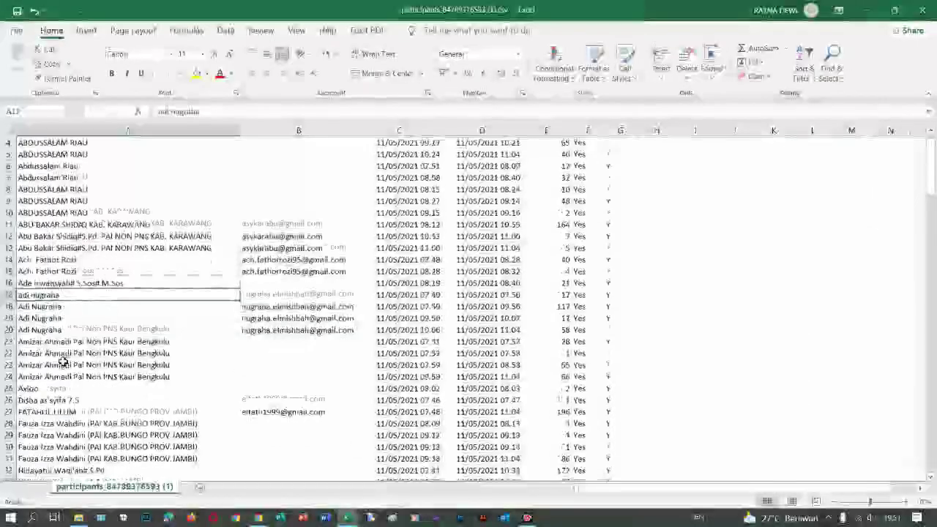
scroll(63, 361, "up", 8)
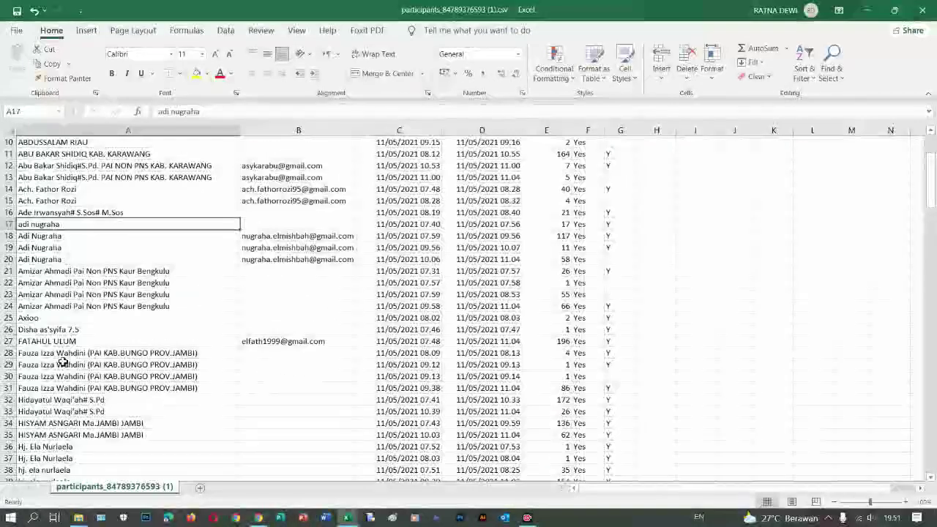
scroll(63, 361, "down", 9)
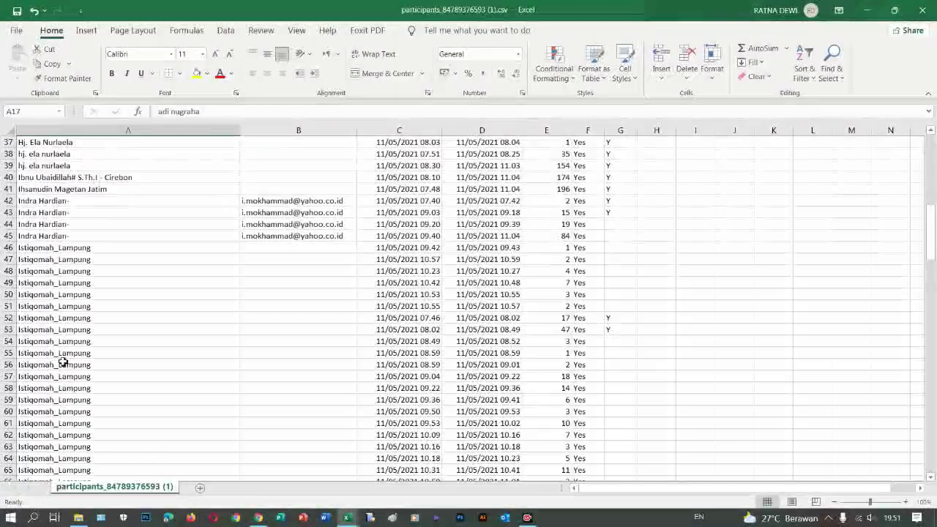
scroll(63, 362, "down", 2)
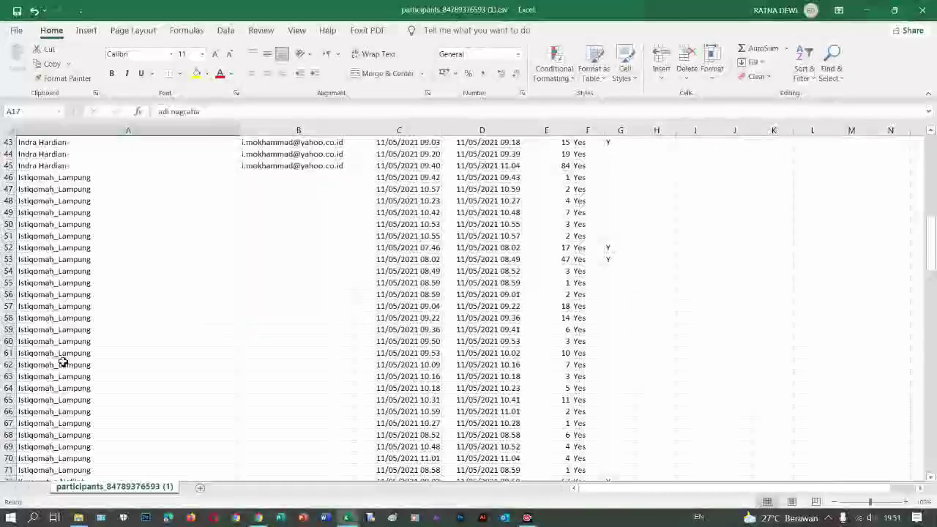
scroll(63, 361, "down", 3)
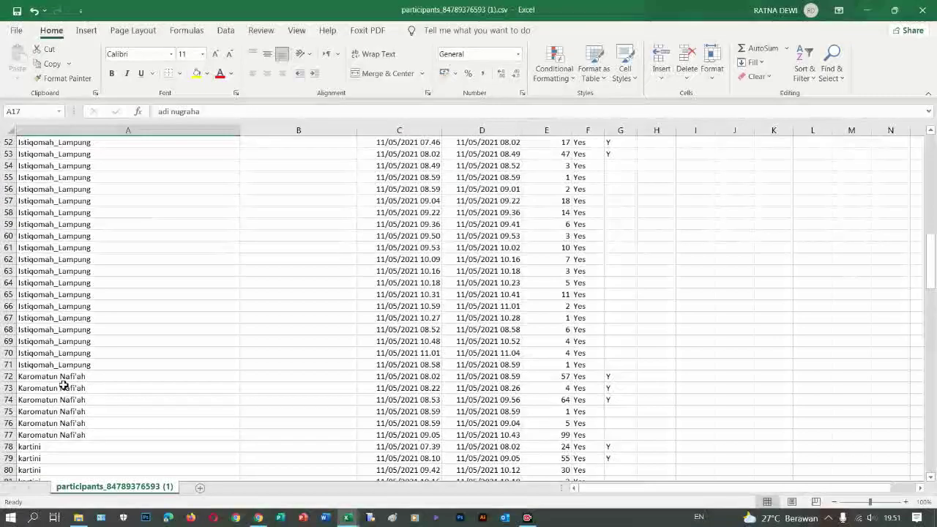
scroll(64, 386, "up", 3)
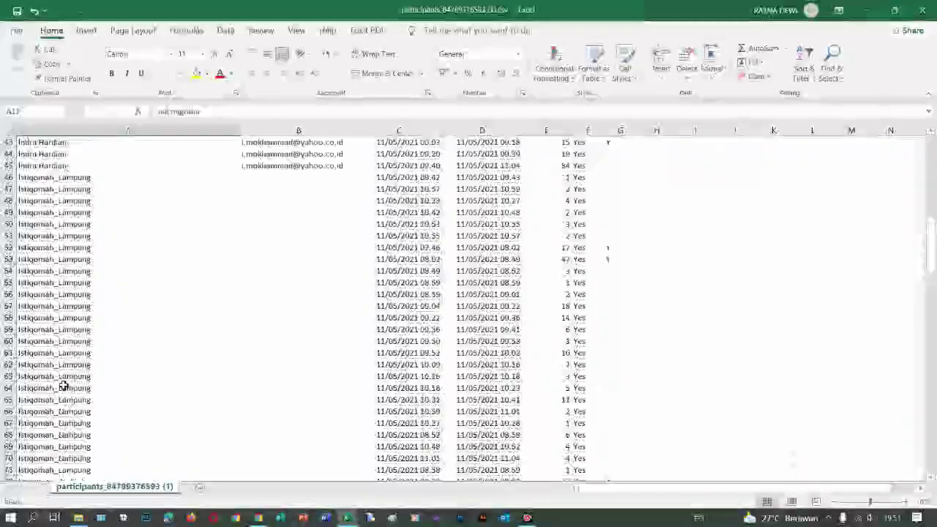
left_click(19, 180)
key("Down")
key("Down")
key("Down")
key("Down")
key("Down")
key("Down")
key("Down")
key("Down")
key("Down")
key("Down")
key("Down")
key("Down")
key("Down")
key("Down")
key("Down")
key("Down")
key("Down")
key("Down")
key("Down")
key("Down")
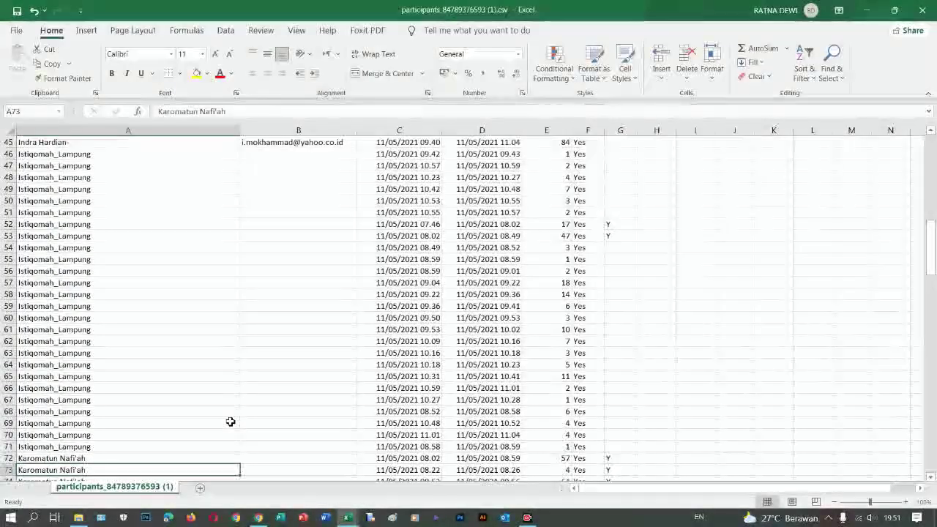
Check the rest of the list down to about row 118 for repeated names, and return to the first row
scroll(80, 395, "up", 1)
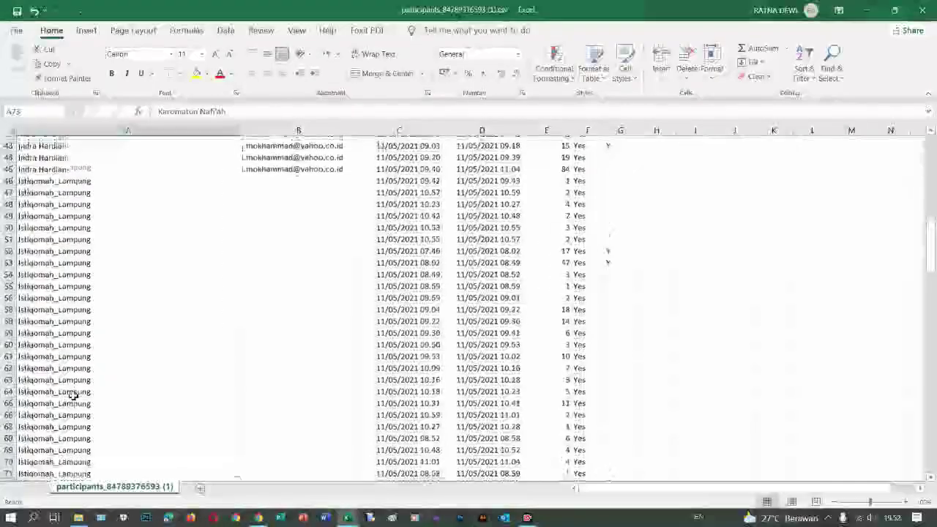
scroll(140, 414, "down", 1)
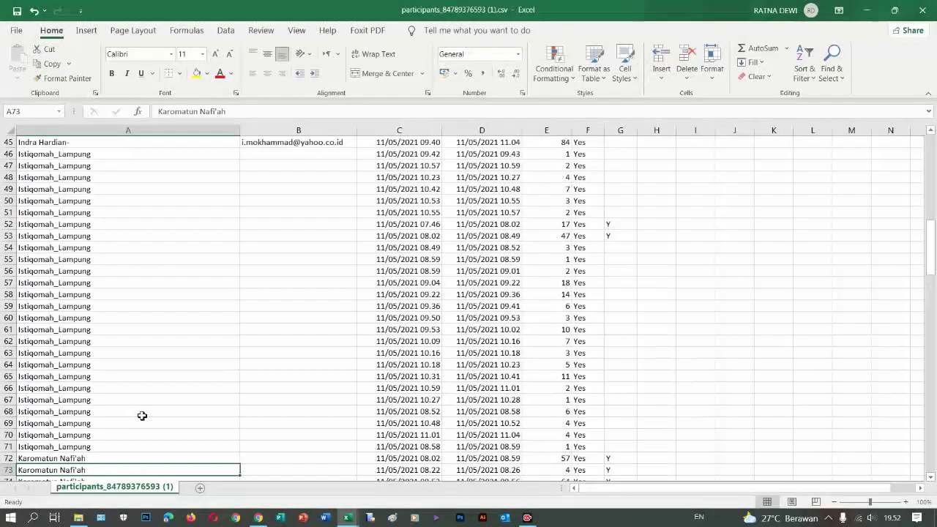
scroll(142, 416, "down", 4)
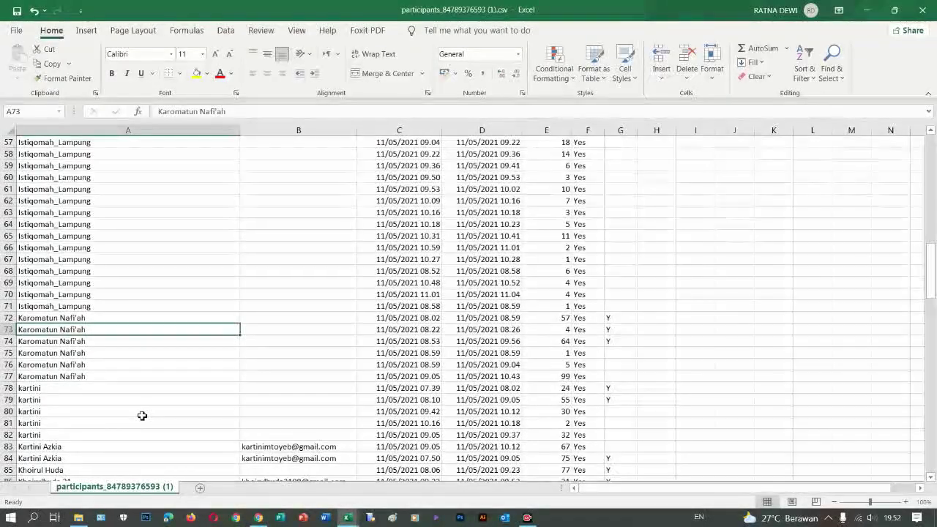
scroll(142, 415, "down", 2)
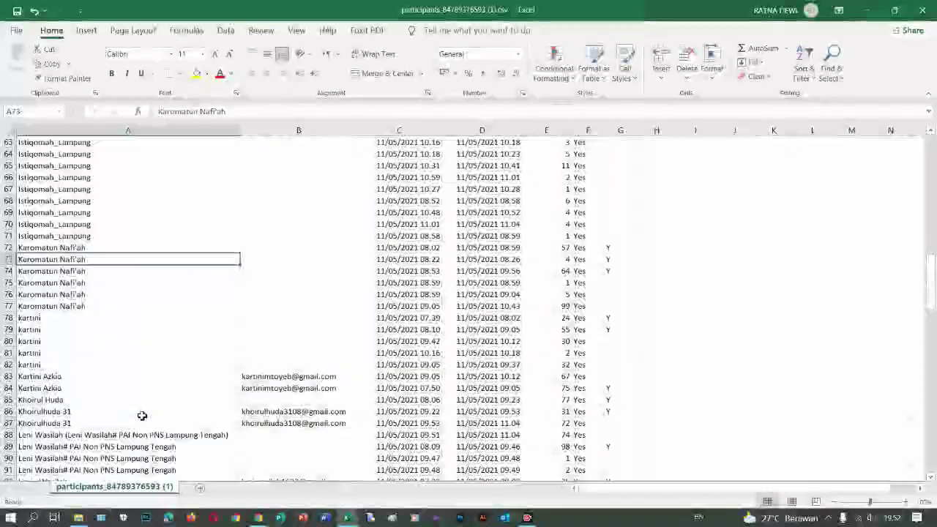
scroll(142, 416, "down", 9)
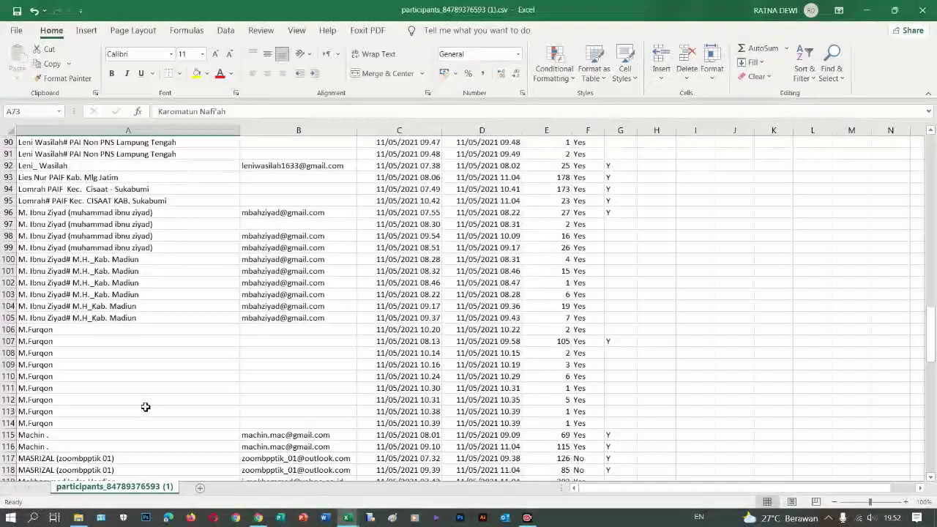
scroll(145, 406, "up", 20)
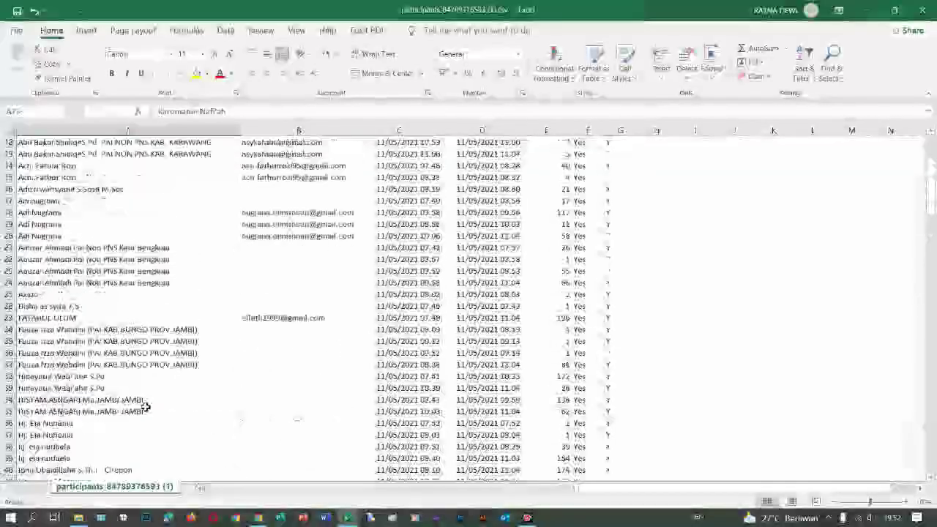
scroll(146, 406, "up", 4)
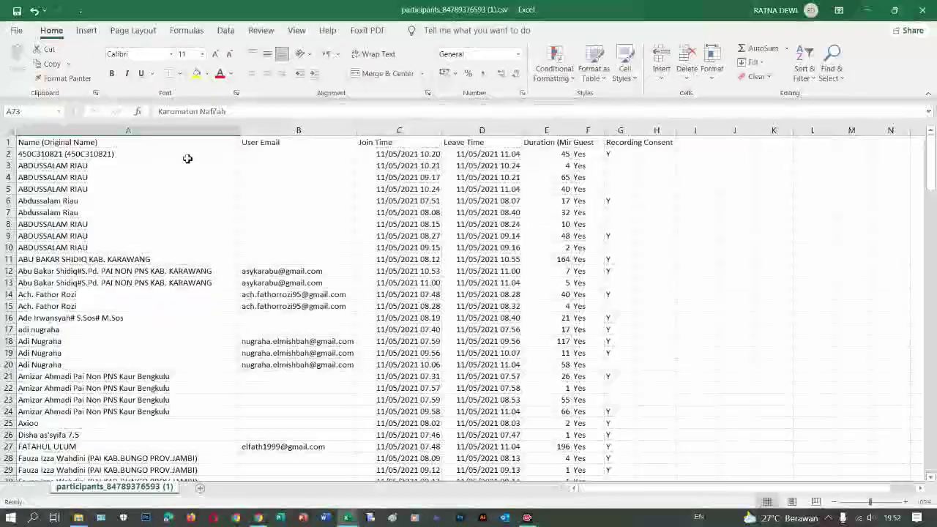
Examine the duration values of the repeated participant entries between rows 3 and 10
left_click(7, 165)
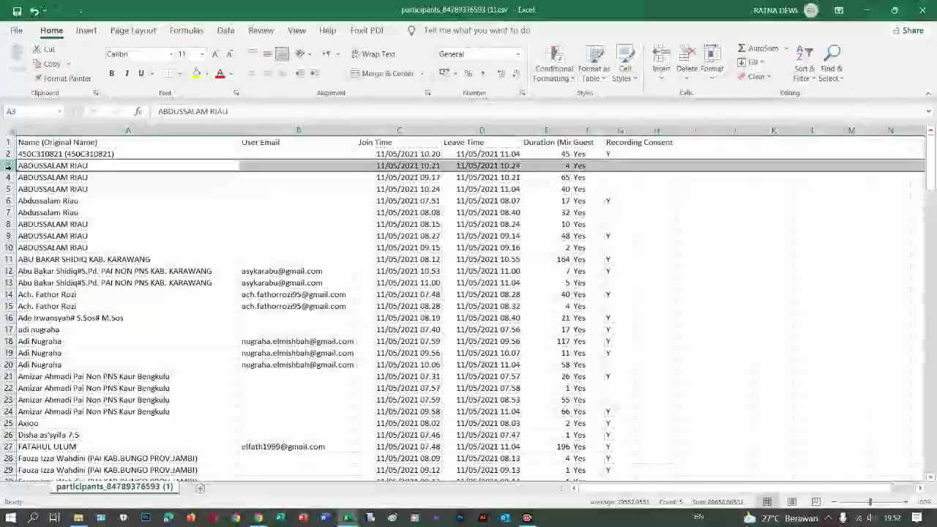
left_click(657, 167)
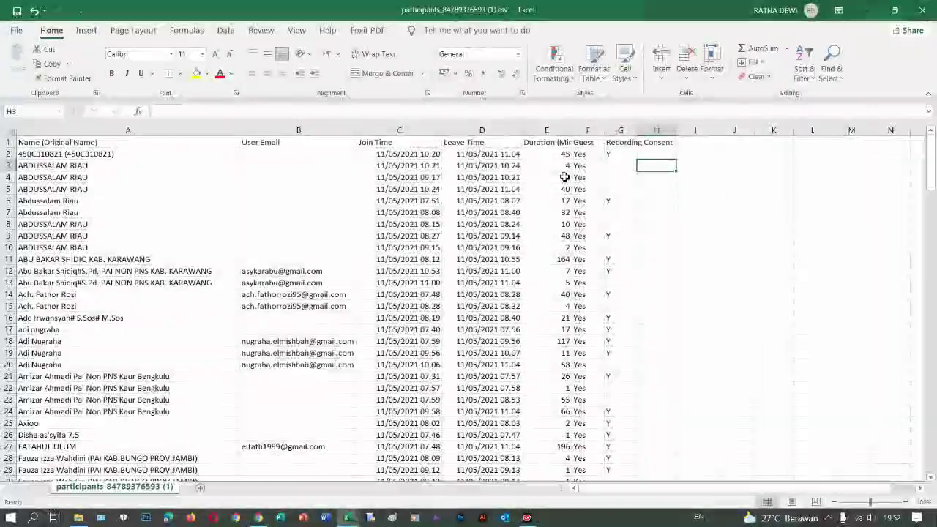
left_click_drag(565, 178, 556, 244)
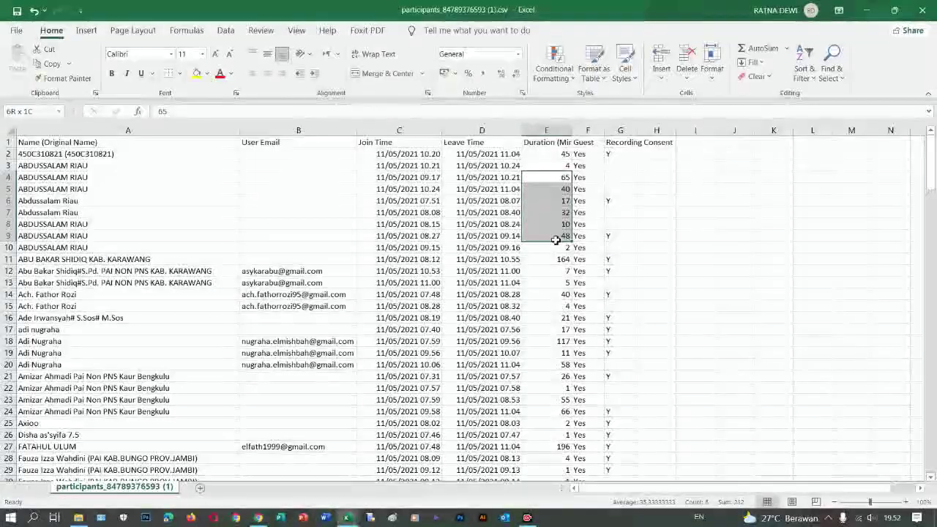
left_click(653, 249)
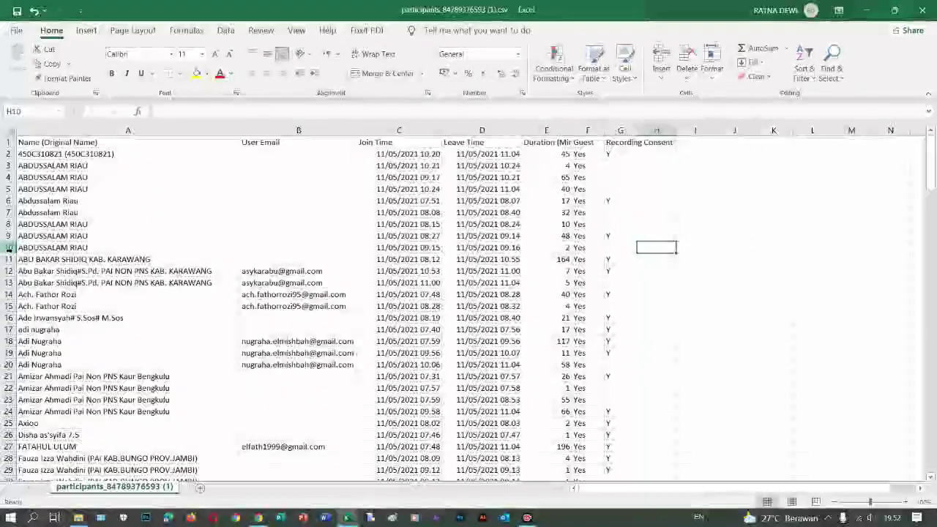
left_click(10, 247)
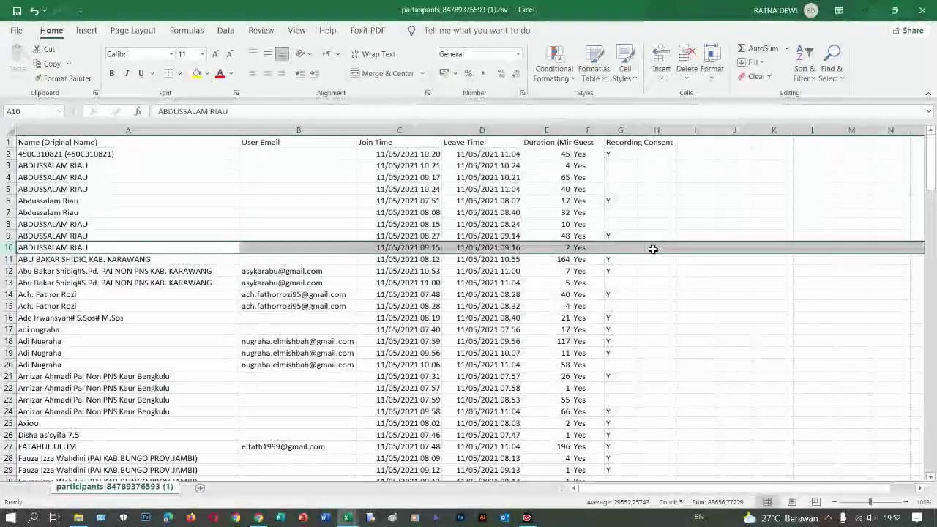
Enter a formula in cell H10 that references the first repeated participant's durations, E3:E10
left_click(652, 249)
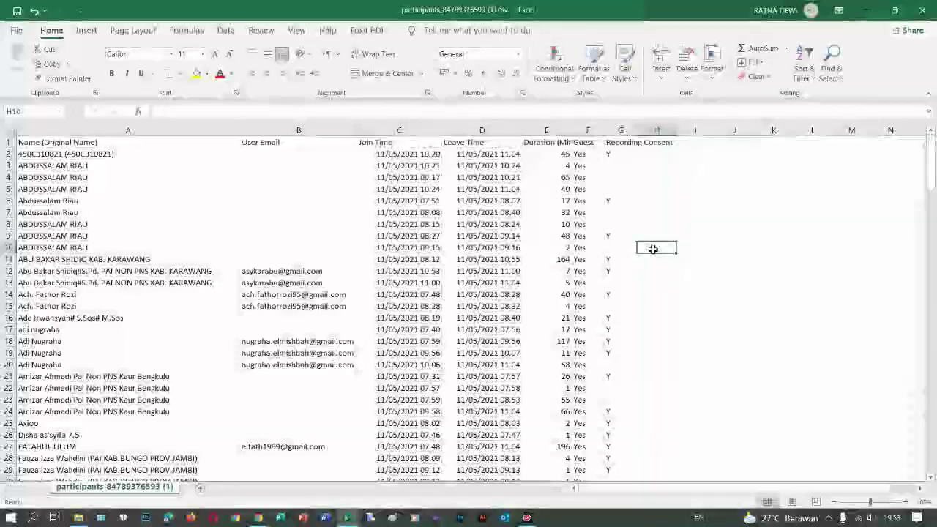
type("=")
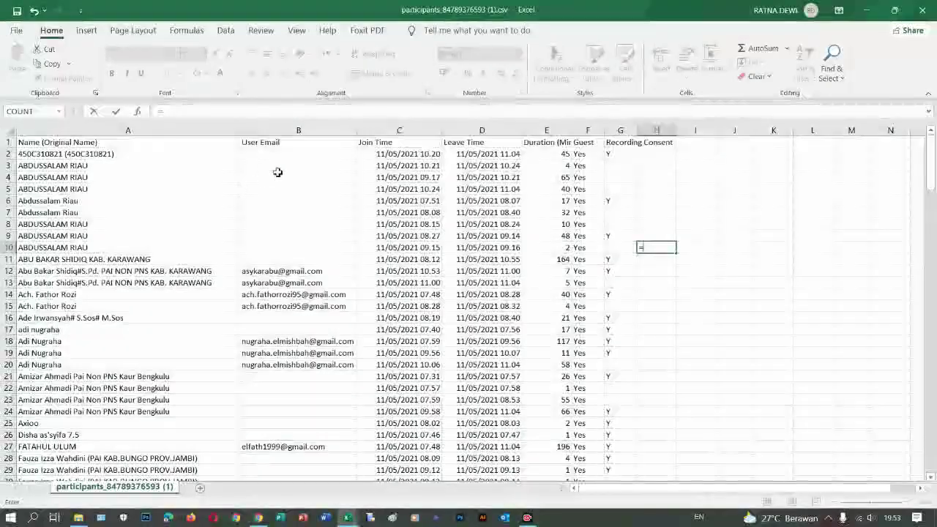
left_click_drag(556, 165, 546, 248)
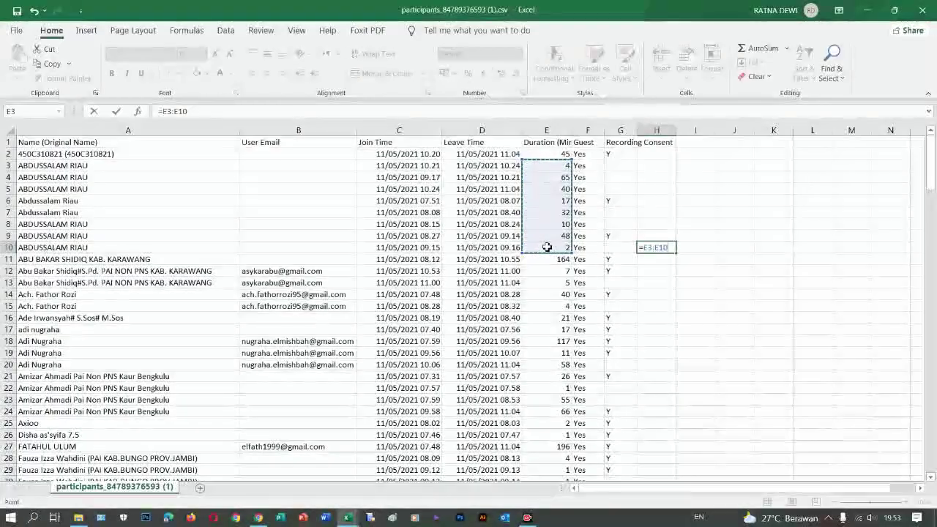
key("Return")
Wrap the E3:E10 reference in H10 in a SUM function so the formula reads =SUM(E3:E10)
left_click(651, 250)
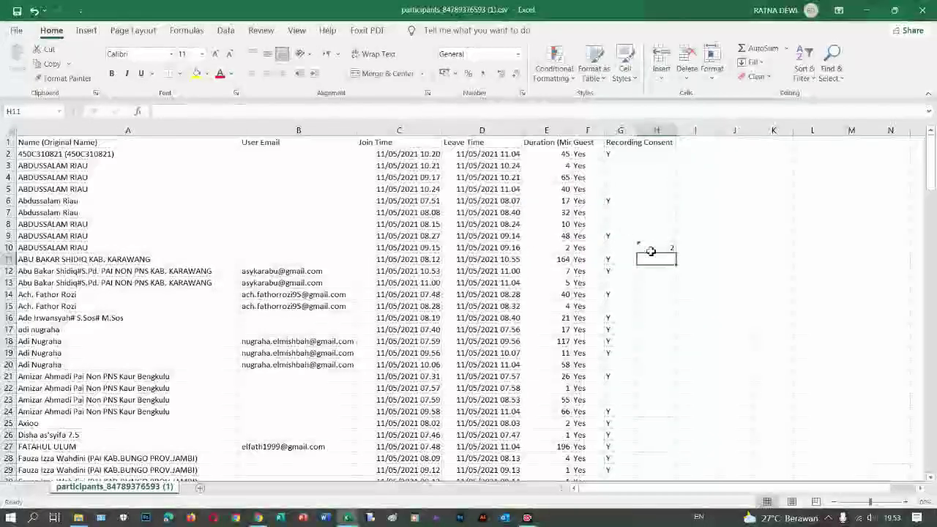
left_click(165, 111)
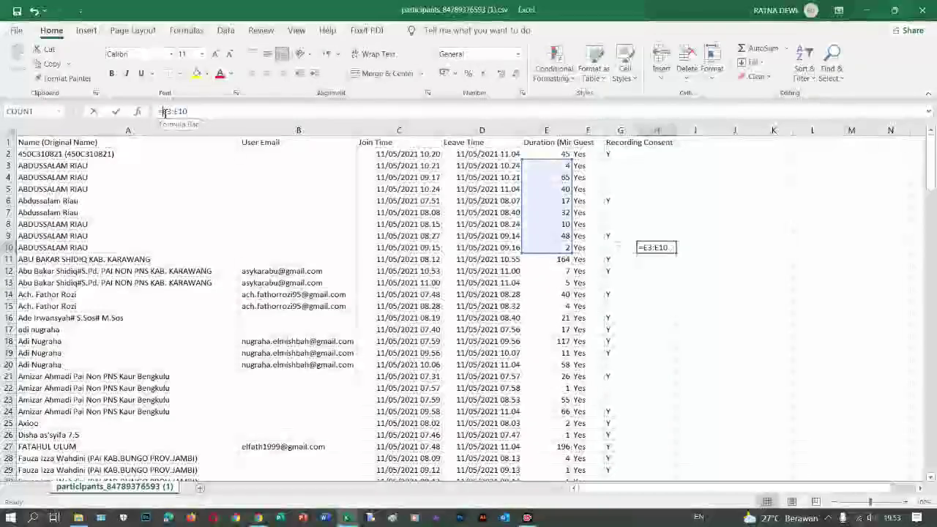
type("sum")
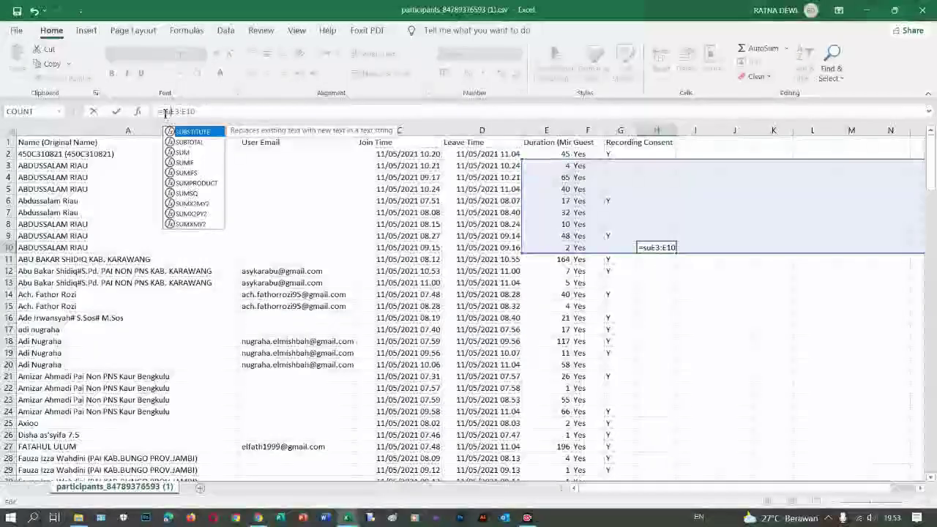
type("(")
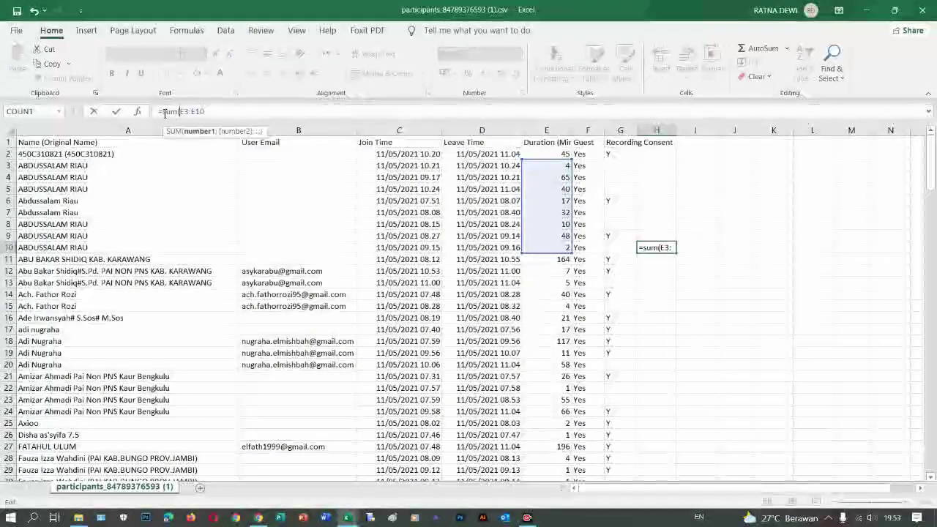
left_click(207, 112)
type(")")
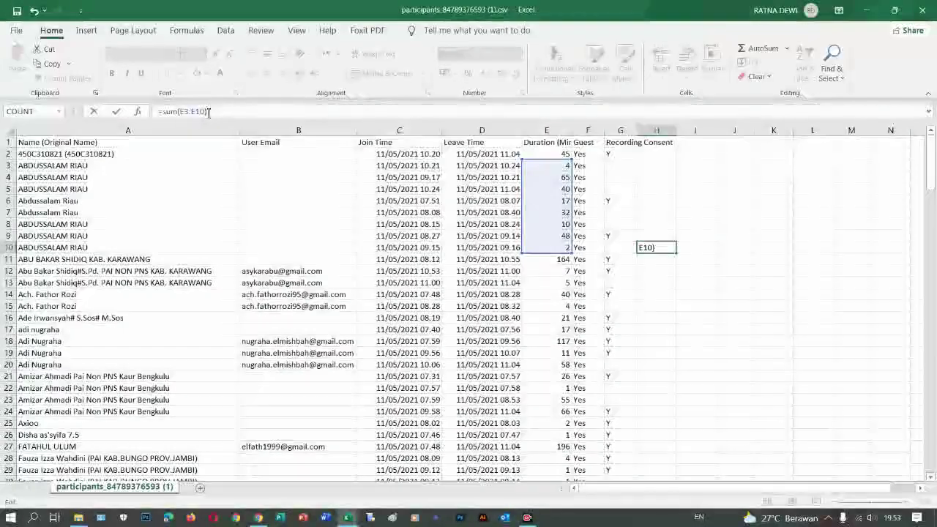
key("Return")
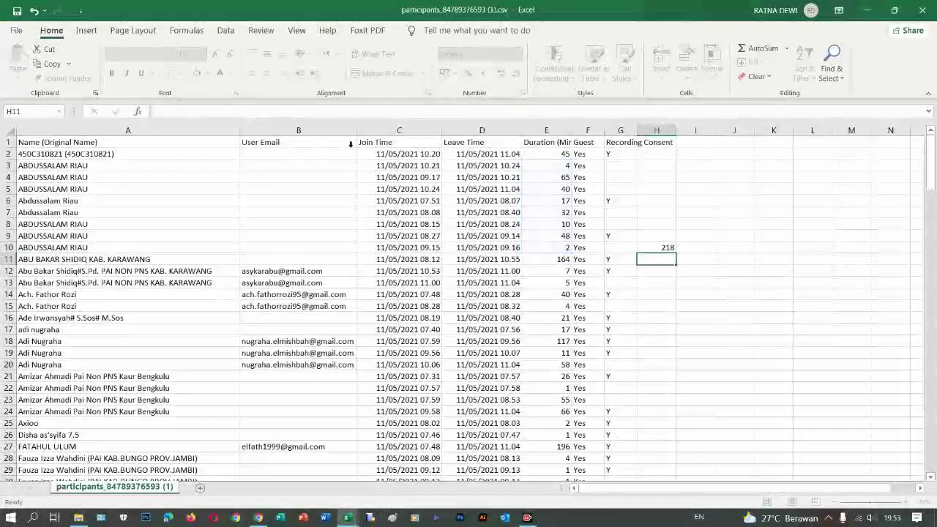
Copy the total formula from H10 to H13 and adjust its range to E11:E13
left_click(648, 249)
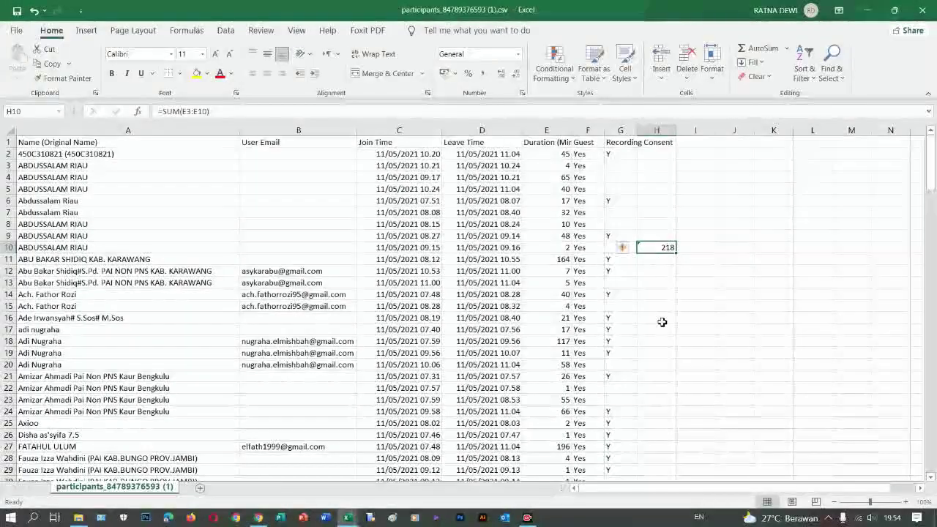
scroll(661, 322, "down", 1)
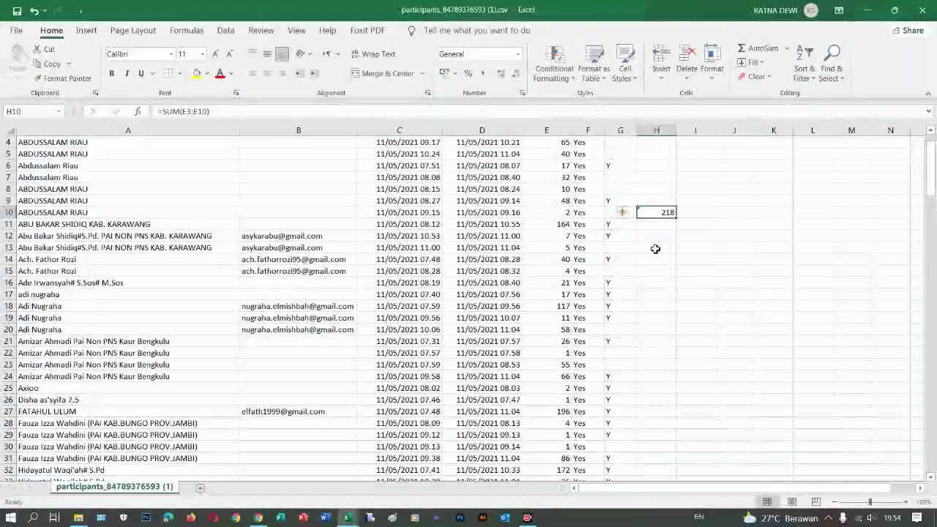
key("ctrl+c")
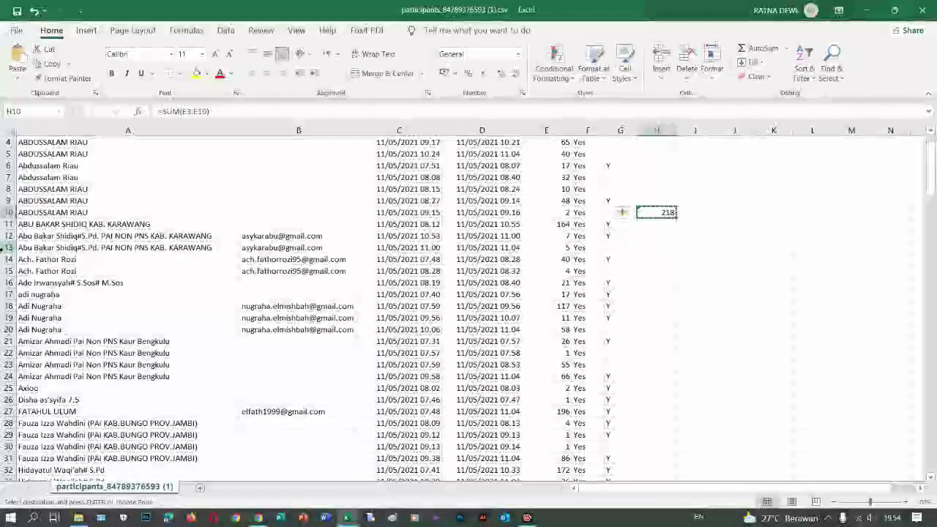
left_click(7, 248)
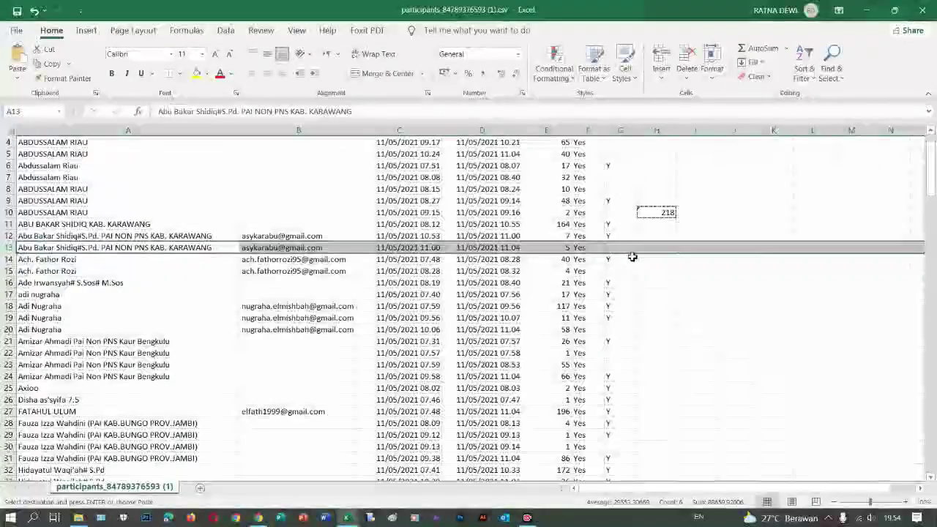
left_click(659, 248)
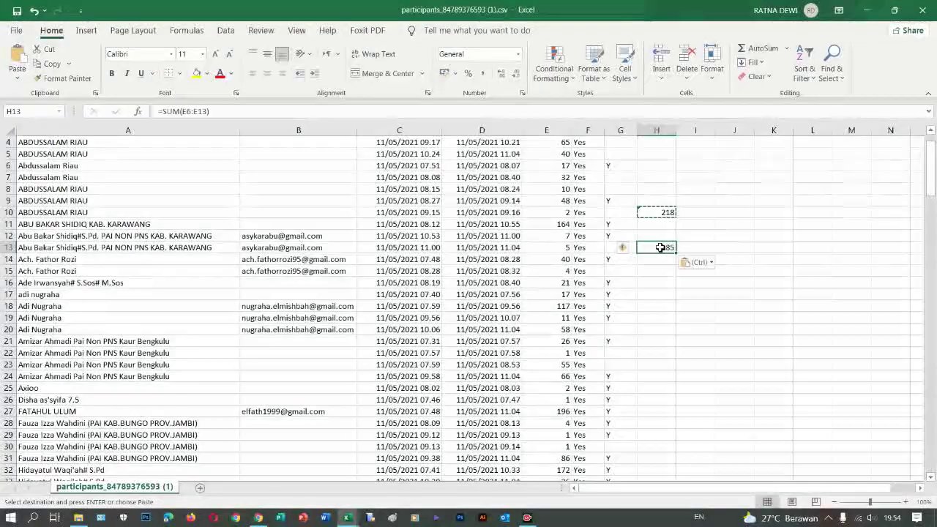
left_click(181, 111)
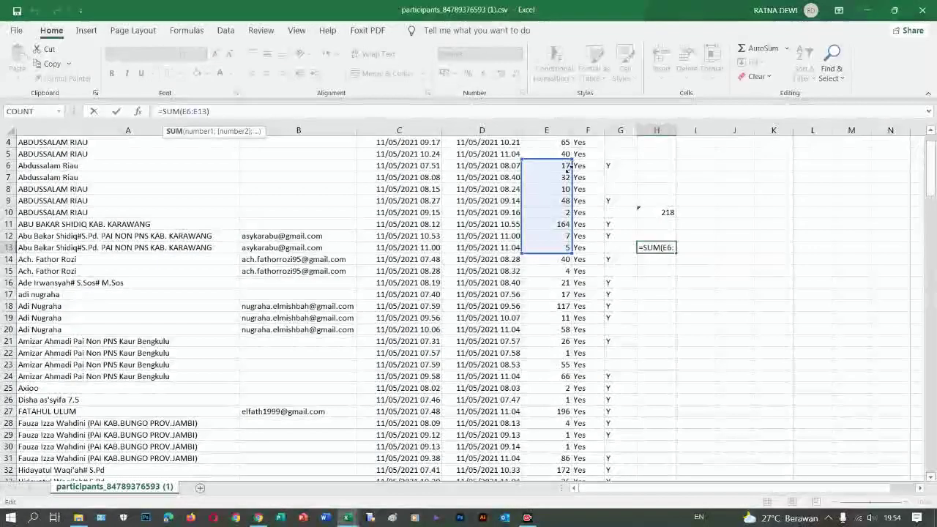
left_click_drag(572, 160, 567, 220)
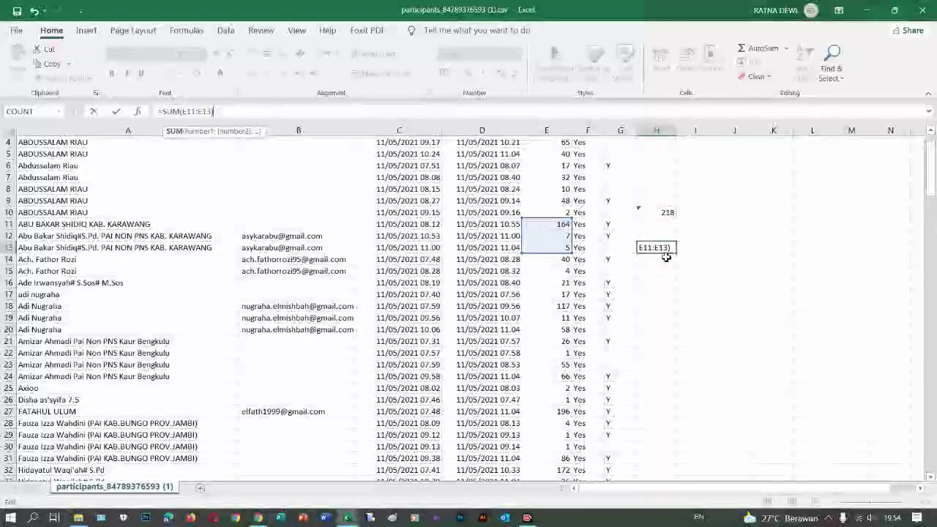
key("Return")
Copy the H13 formula to H15 and narrow its range to E14:E15 for that row's participant
left_click(666, 248)
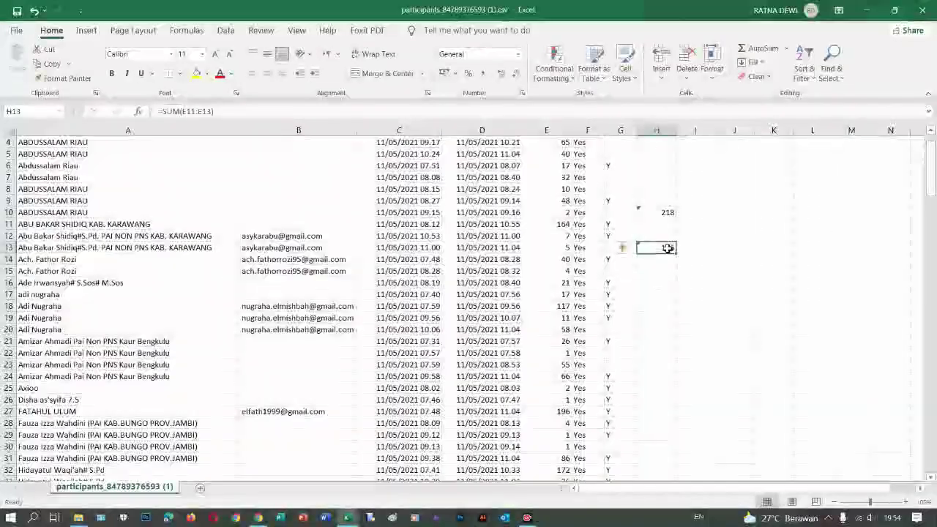
key("ctrl+c")
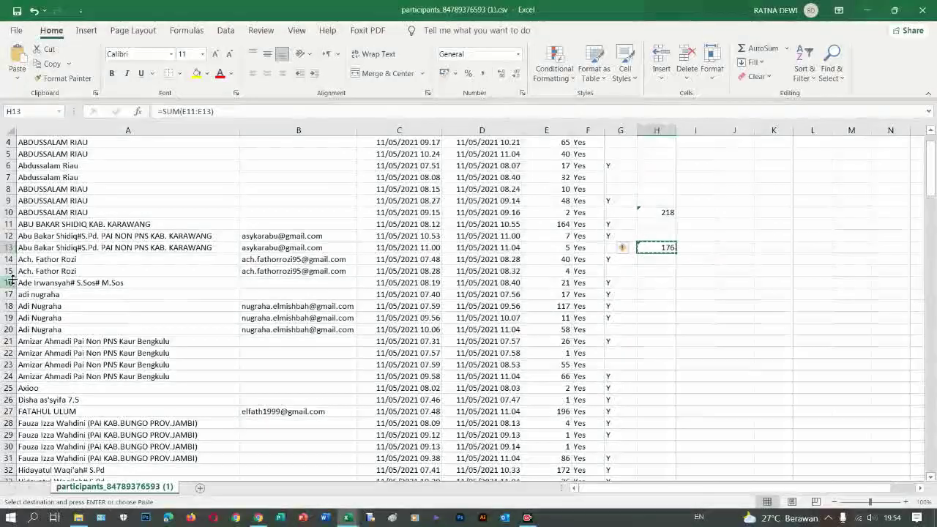
left_click(8, 271)
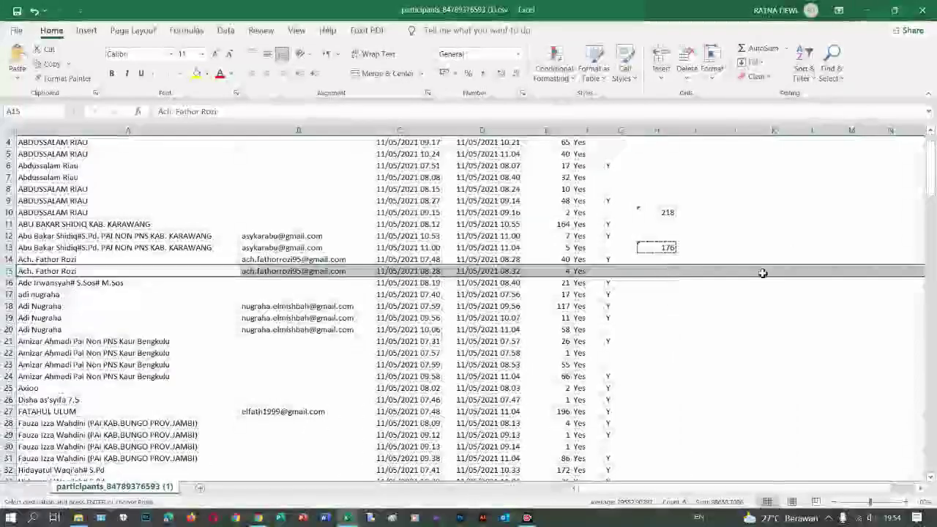
left_click(658, 271)
key("ctrl+v")
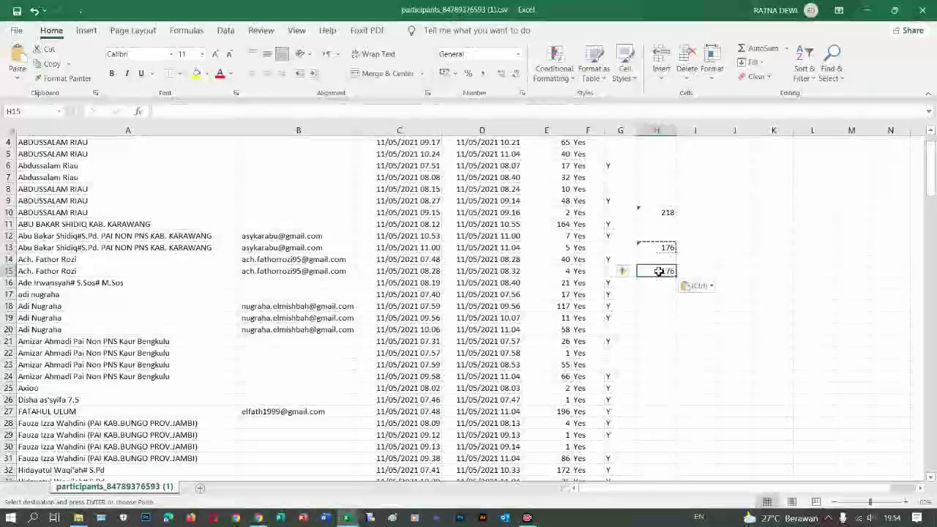
left_click(185, 111)
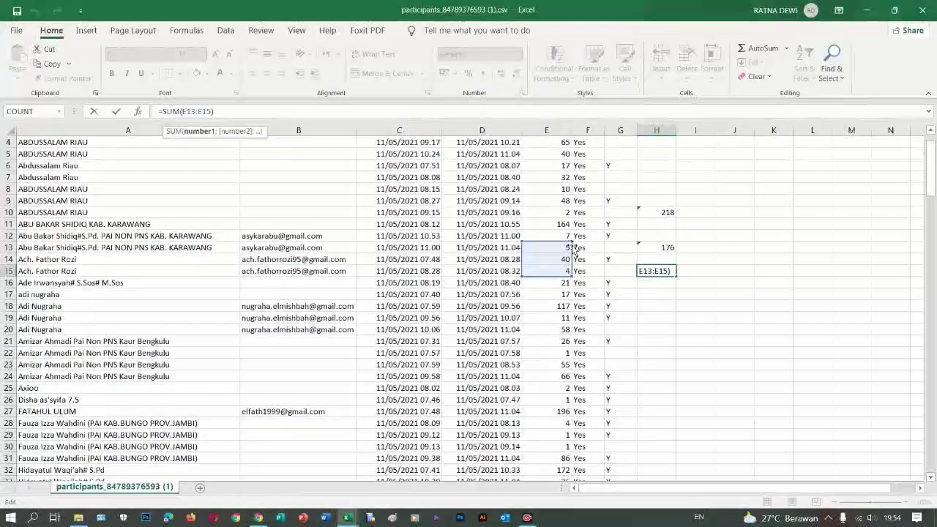
left_click_drag(556, 259, 556, 271)
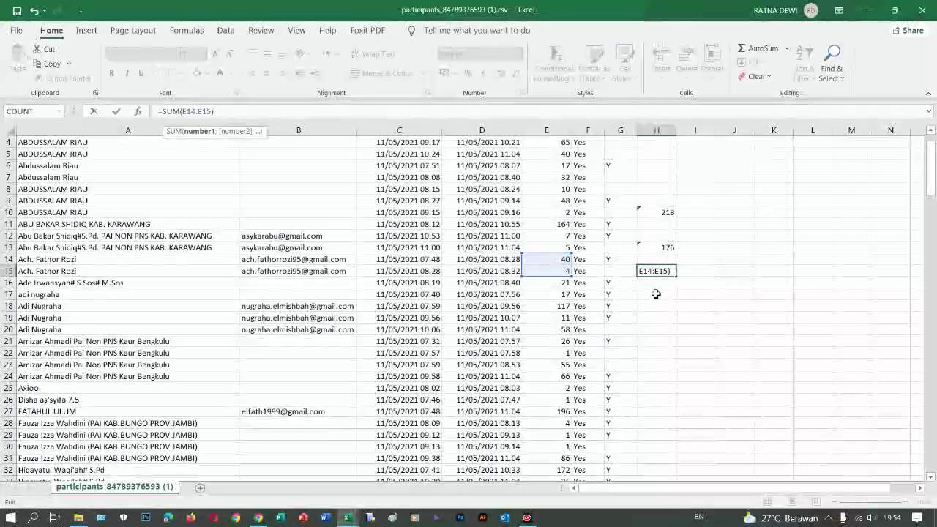
key("Return")
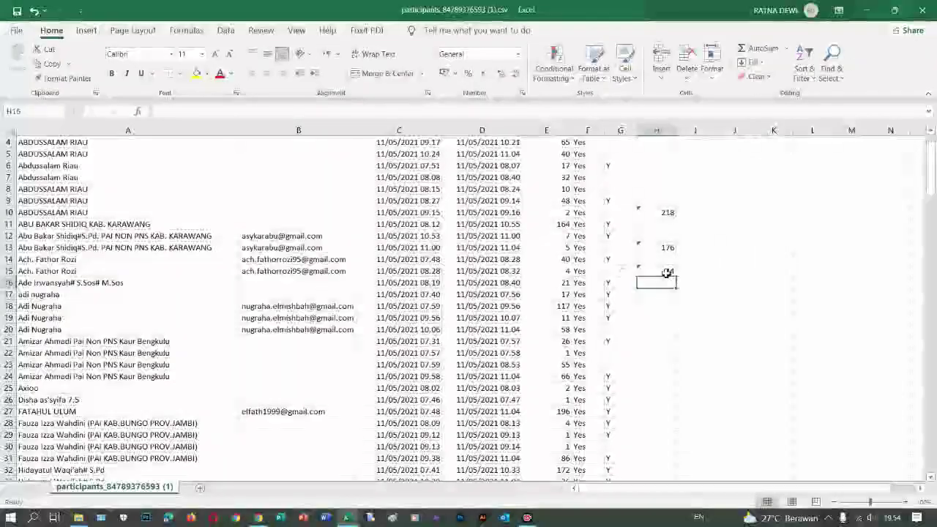
Copy the H15 formula to H16 and reduce its reference to E16 for the single-entry participant
key("ctrl+c")
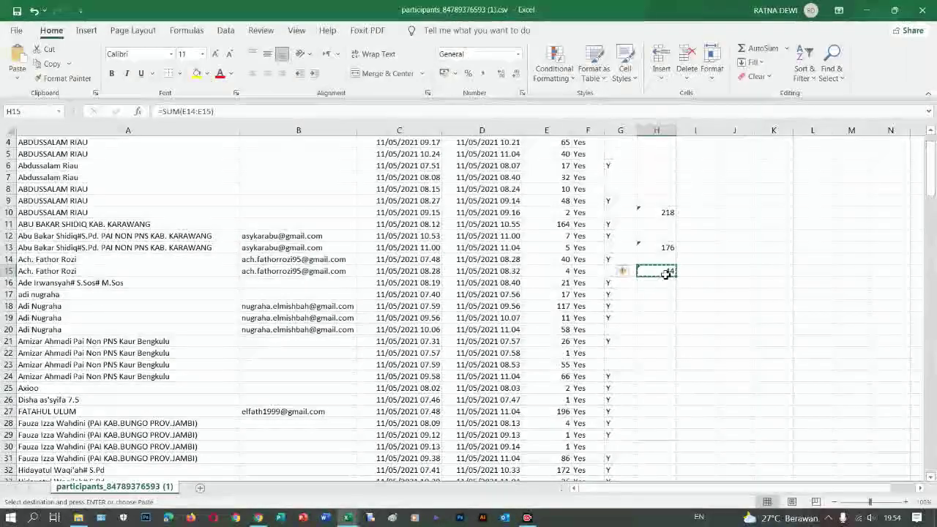
left_click(663, 285)
key("ctrl+v")
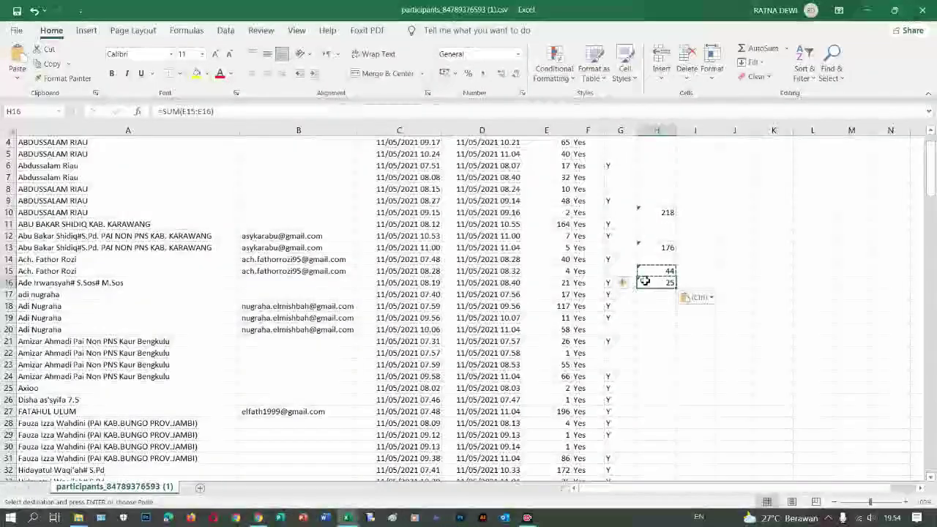
left_click(210, 113)
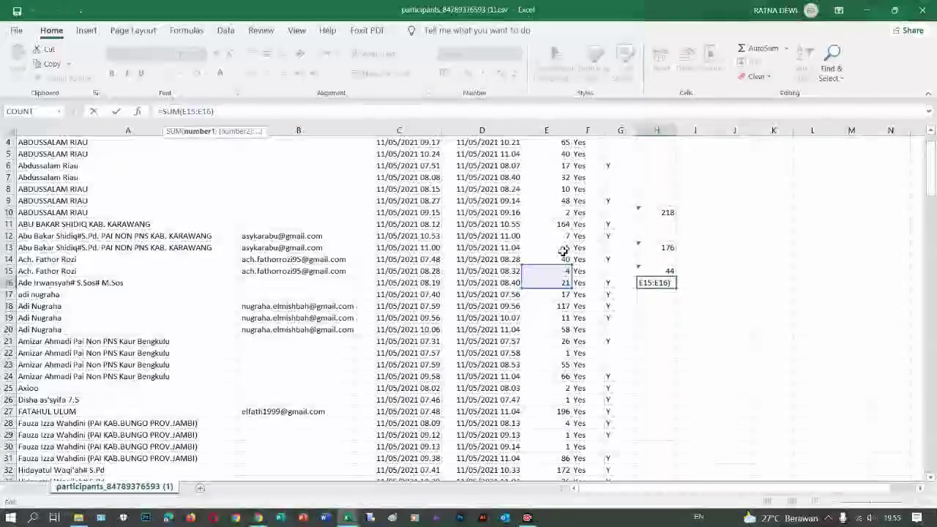
left_click(557, 282)
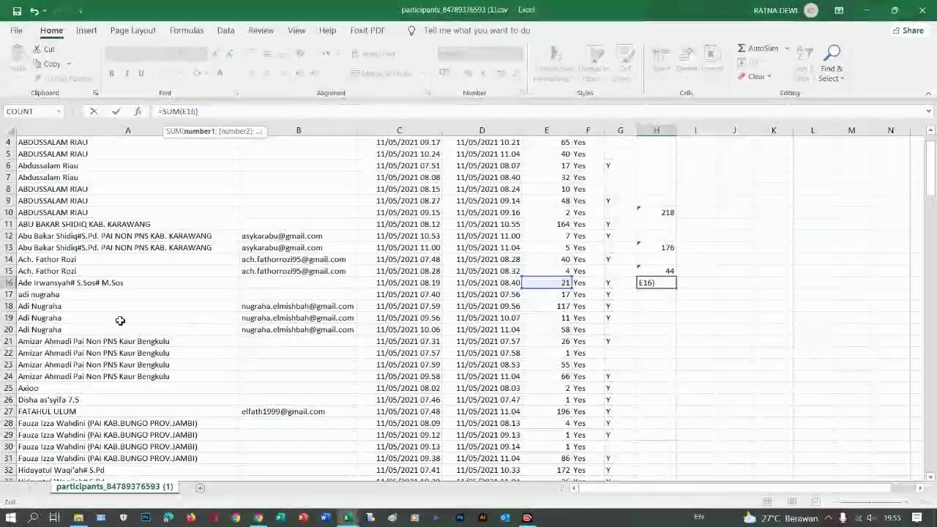
key("ctrl+Return")
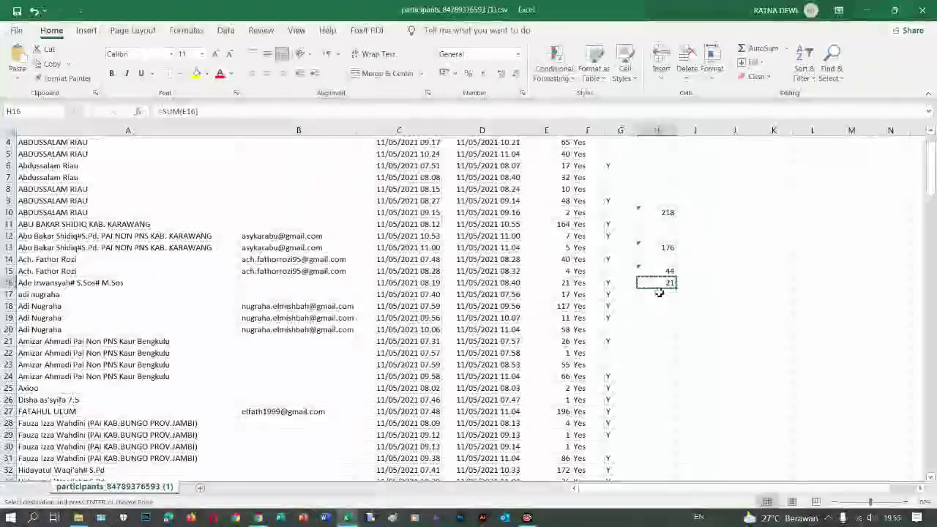
Paste the copied H16 total formula into H20 and extend its range to E17:E20
left_click(8, 330)
left_click(648, 329)
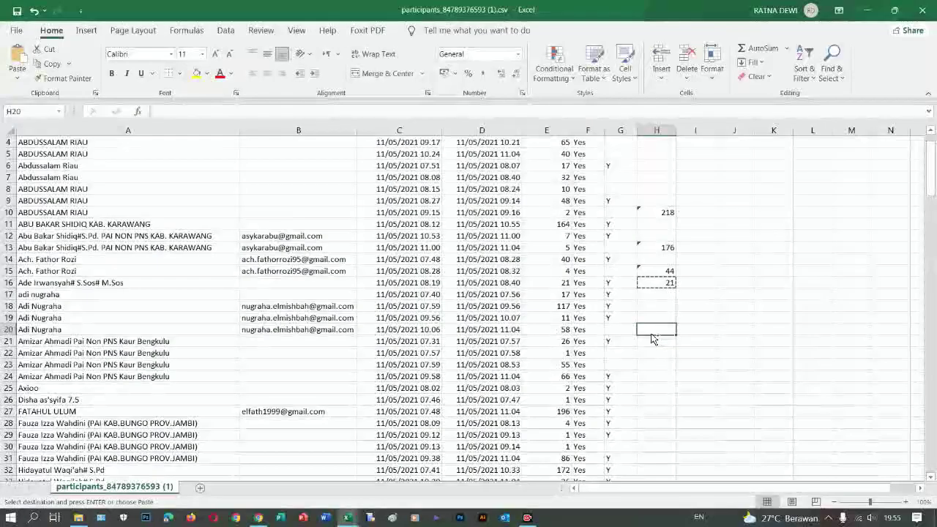
key("ctrl+v")
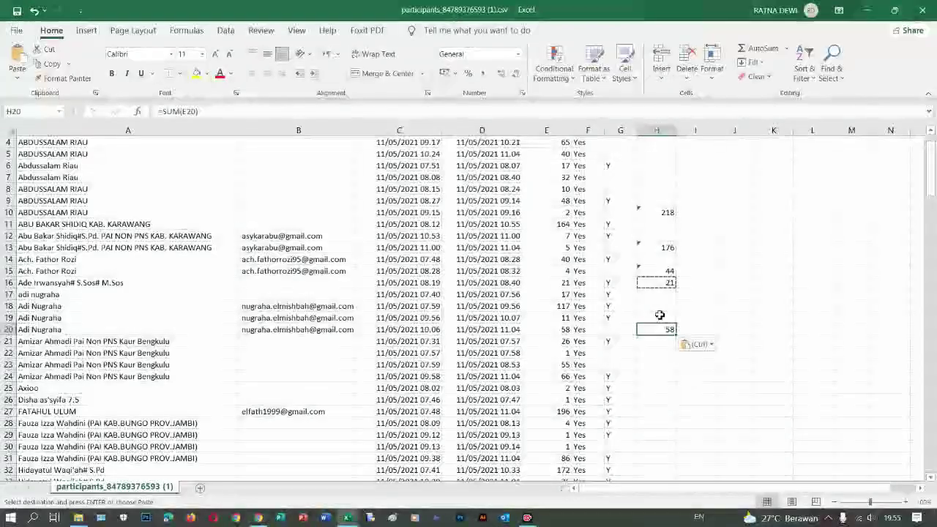
left_click(181, 111)
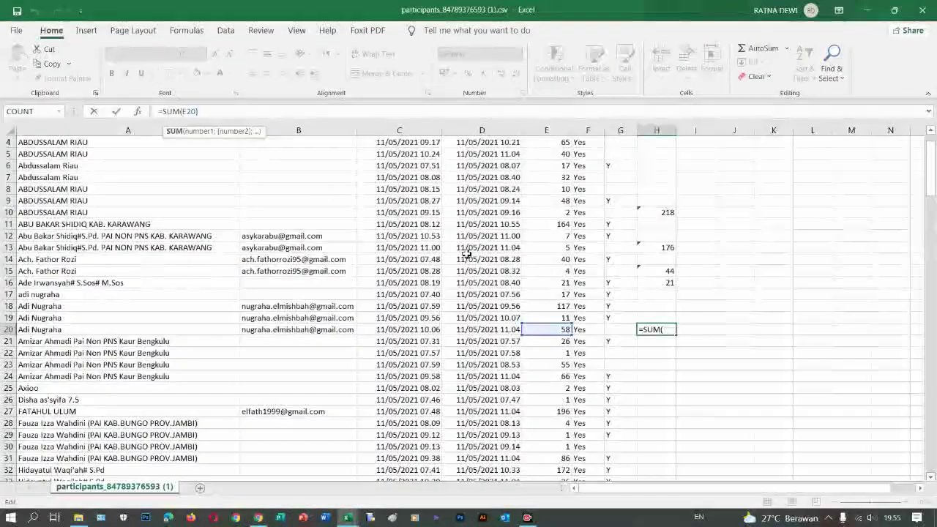
left_click(566, 330)
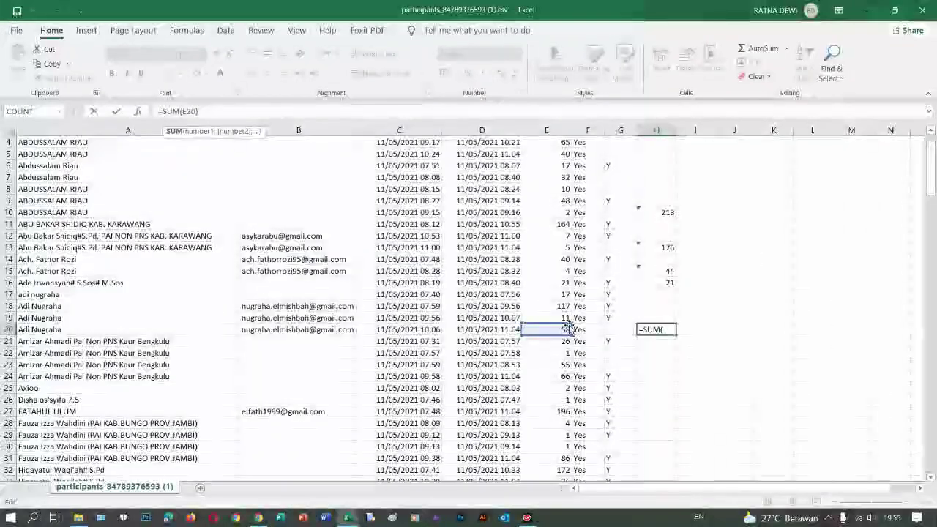
left_click(656, 329)
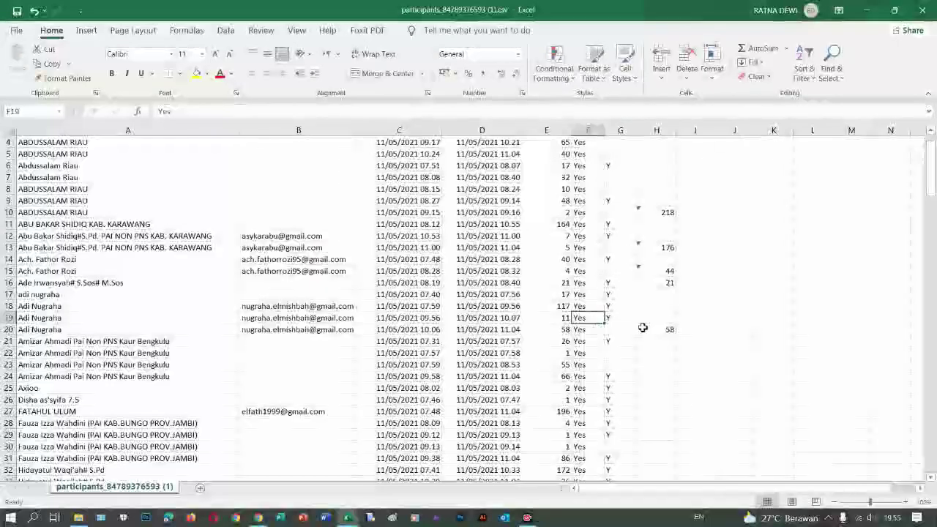
left_click(193, 114)
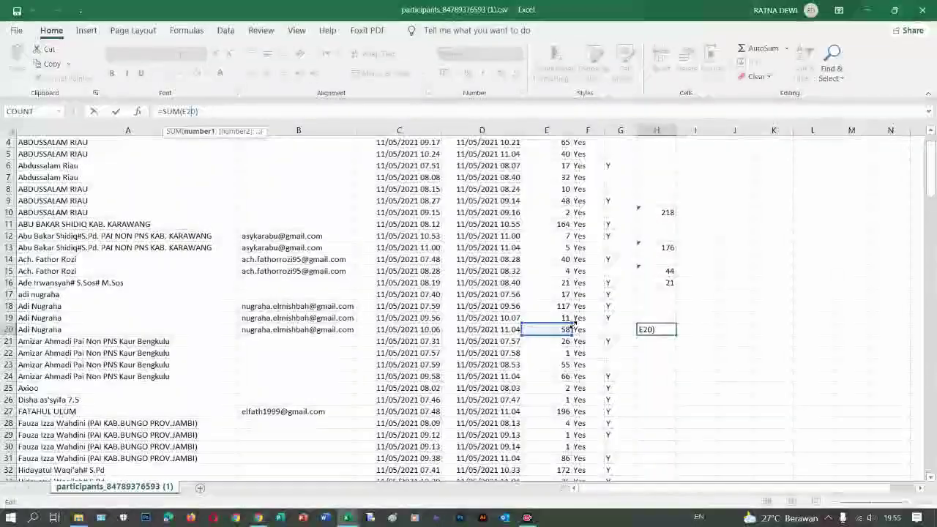
left_click_drag(573, 323, 572, 290)
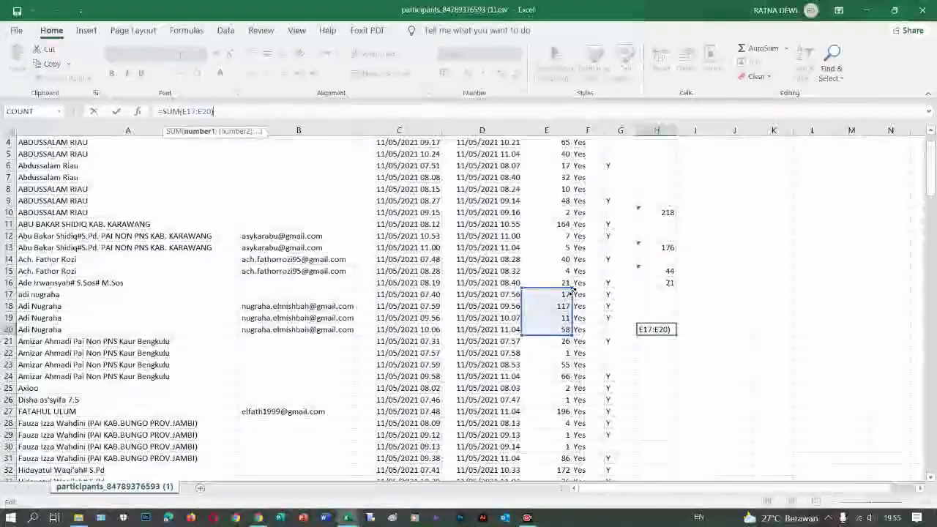
left_click(659, 341)
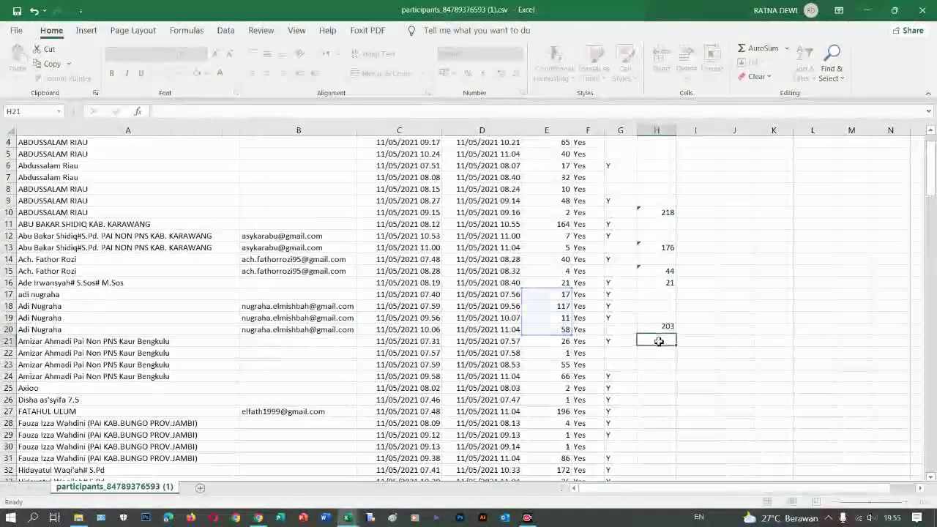
Copy the H20 total formula to H24 and check that it sums E21:E24
left_click(662, 329)
key("ctrl+c")
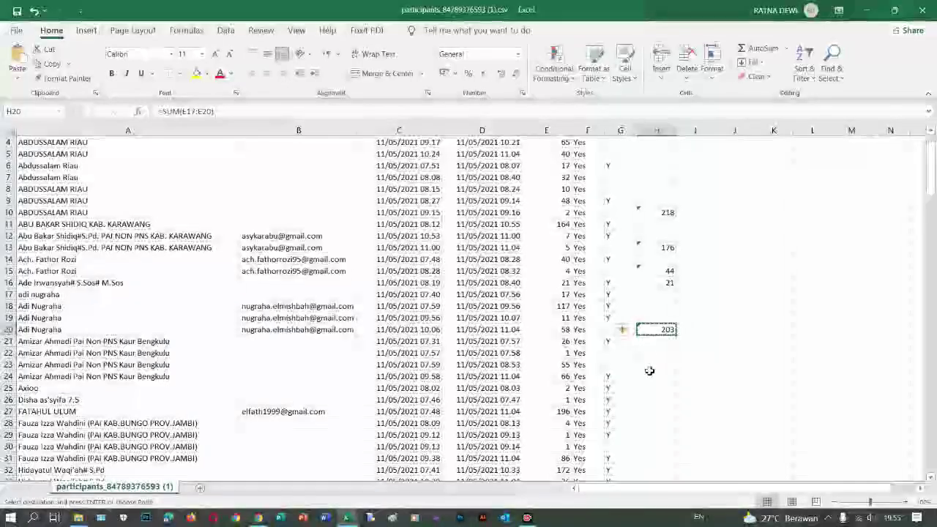
left_click(147, 376)
key("shift+space")
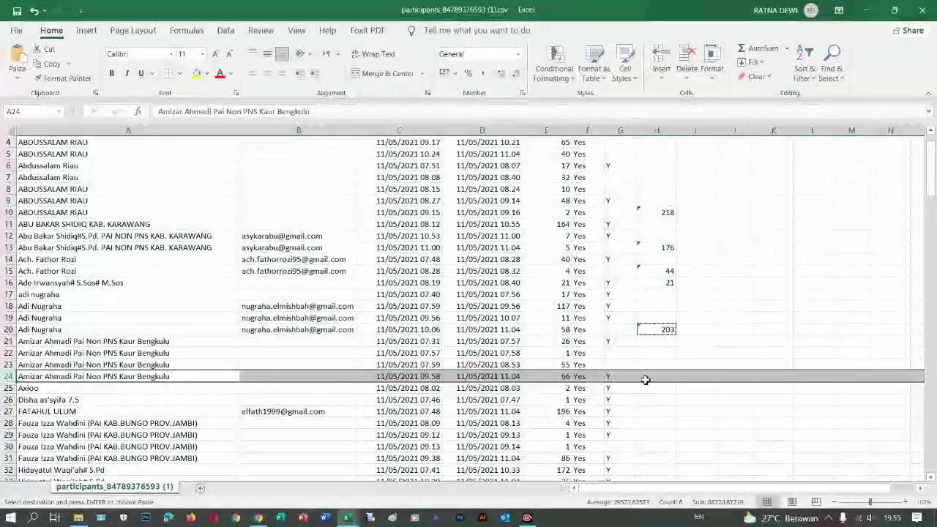
left_click(662, 379)
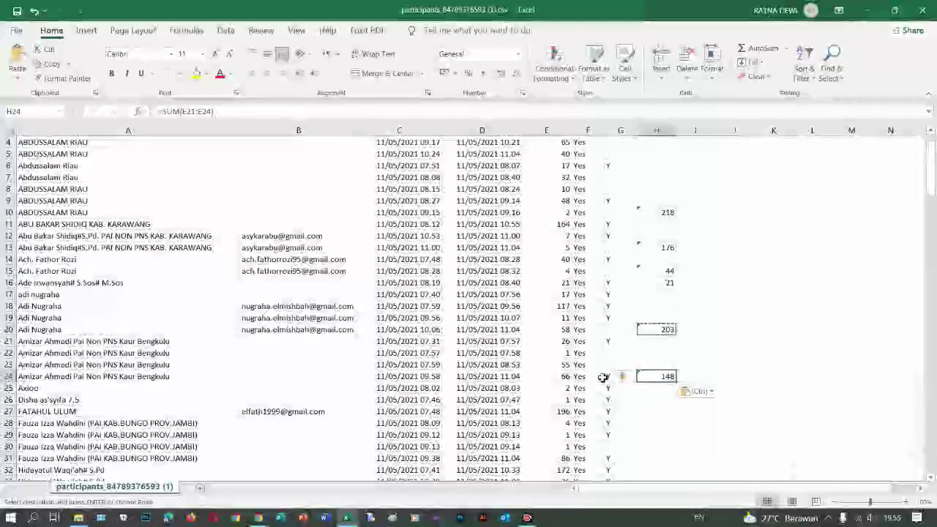
left_click(213, 112)
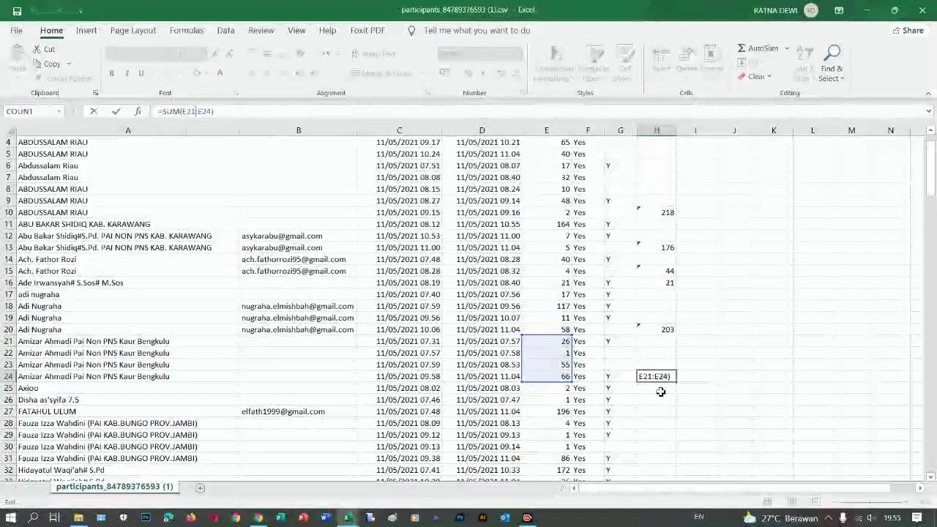
key("Return")
Enter the single-entry participants' durations directly in column H: 2 in H25, 1 in H26 and 196 in H27
scroll(657, 399, "down", 2)
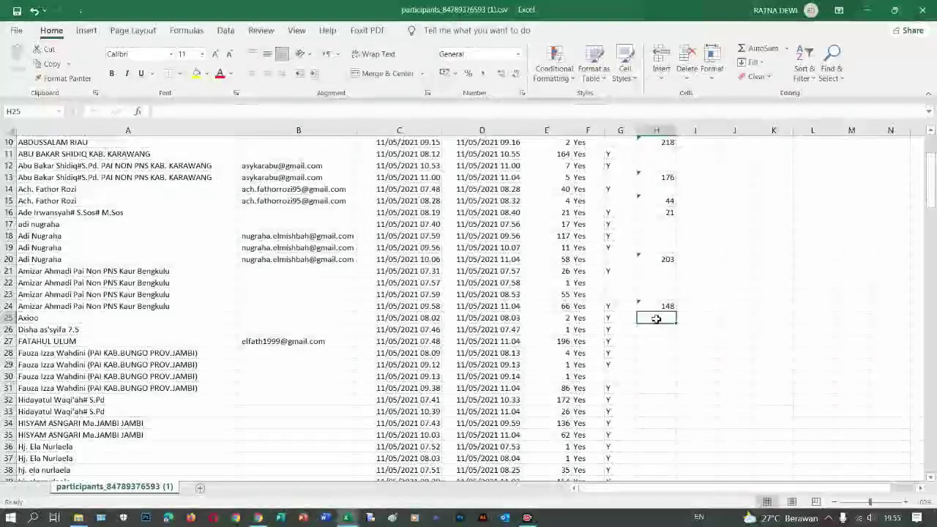
type("2")
key("Return")
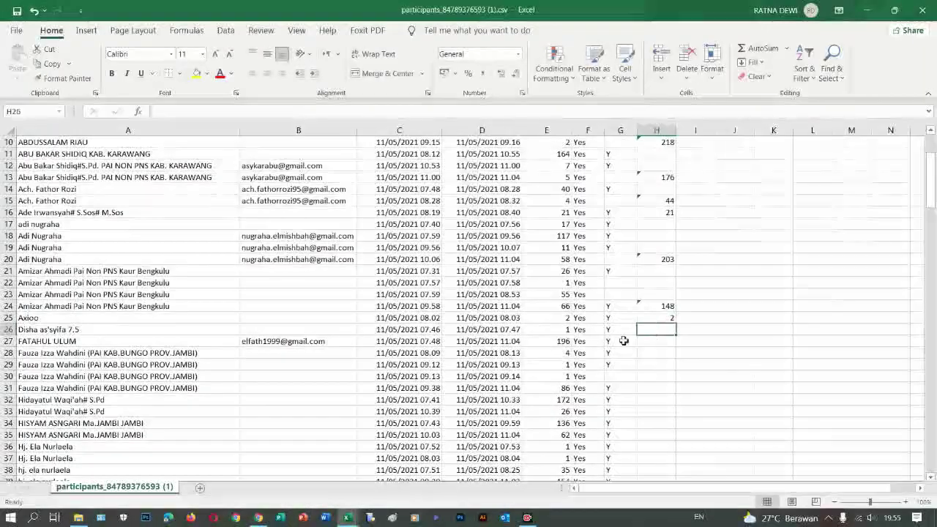
left_click(10, 341)
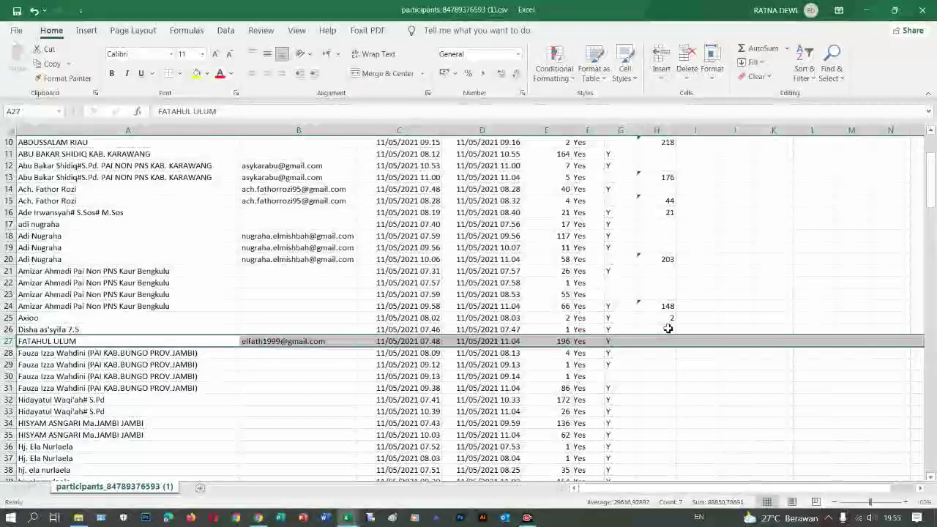
left_click(667, 328)
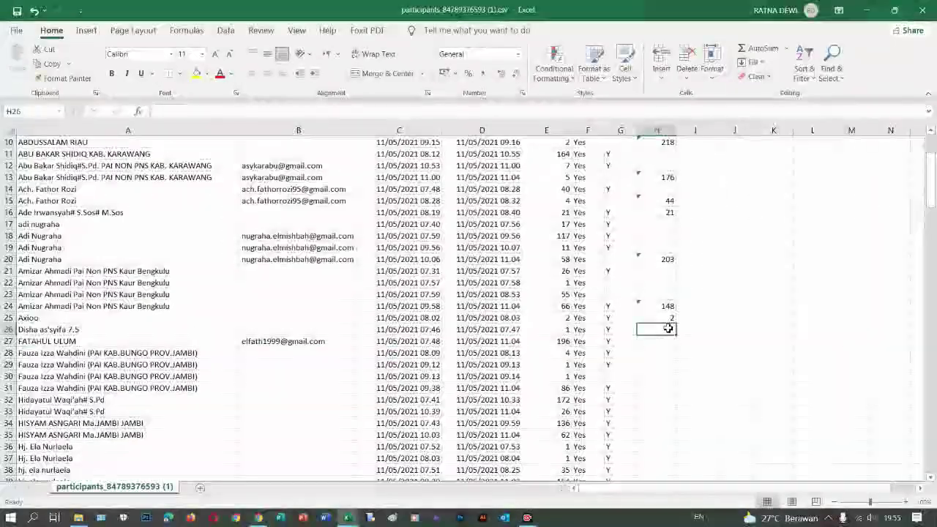
type("1")
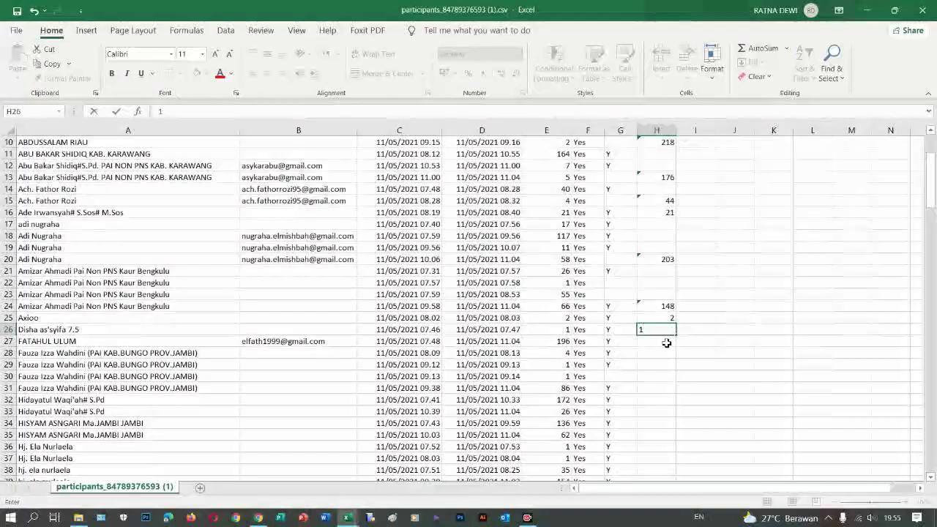
left_click(665, 341)
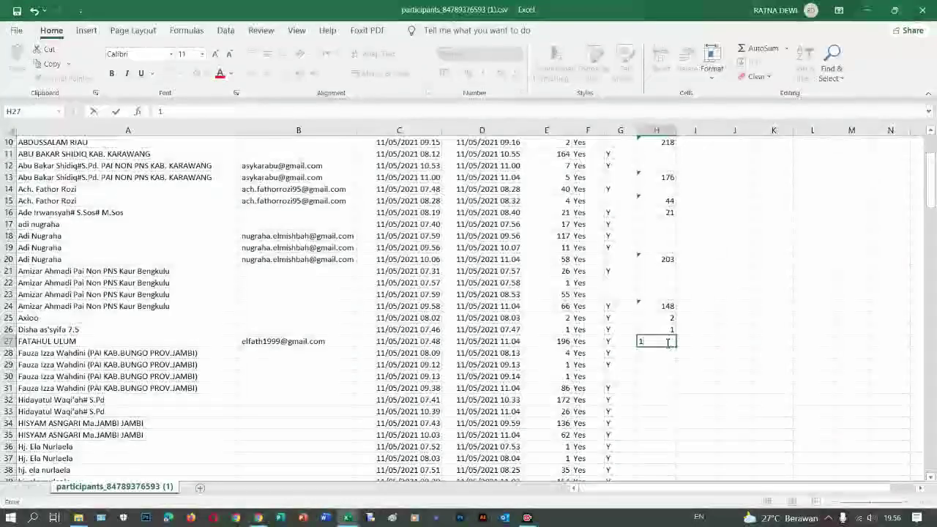
type("6")
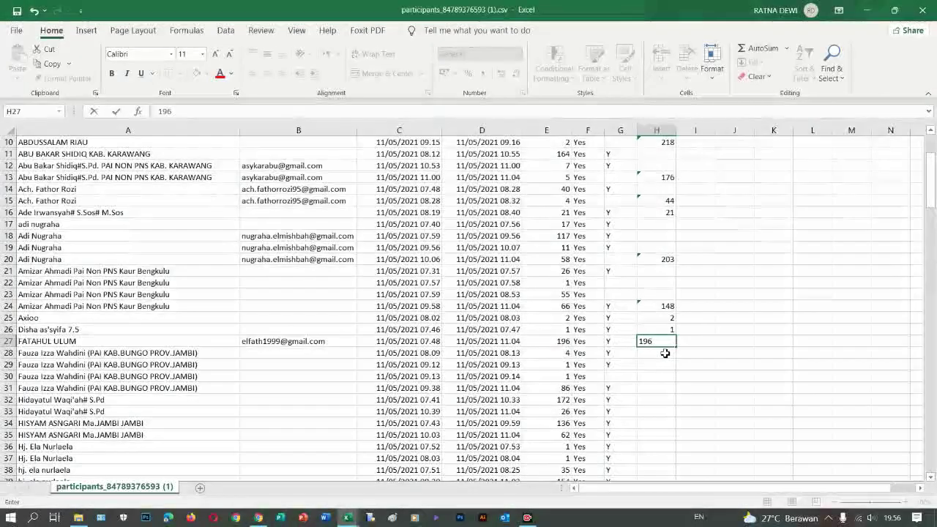
key("Return")
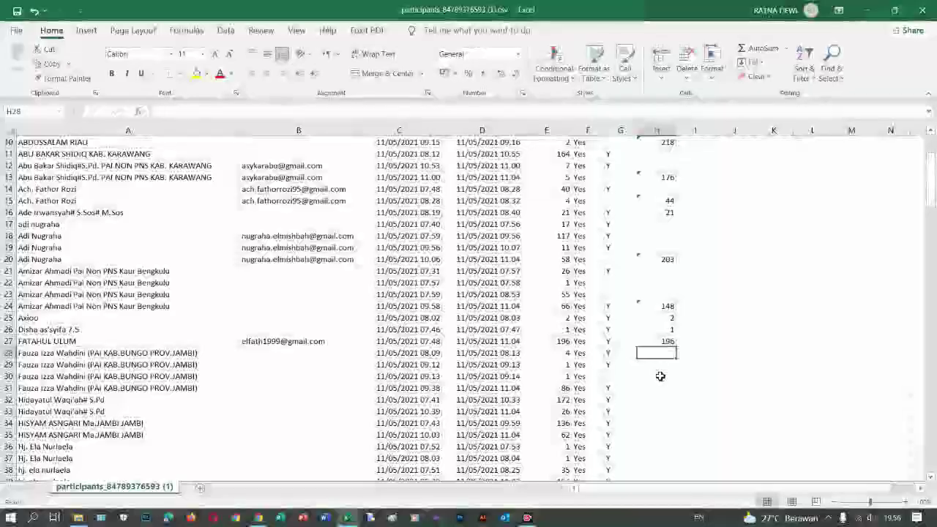
Copy the H24 total formula to H31 and check that it sums E28:E31
left_click(663, 306)
key("ctrl+c")
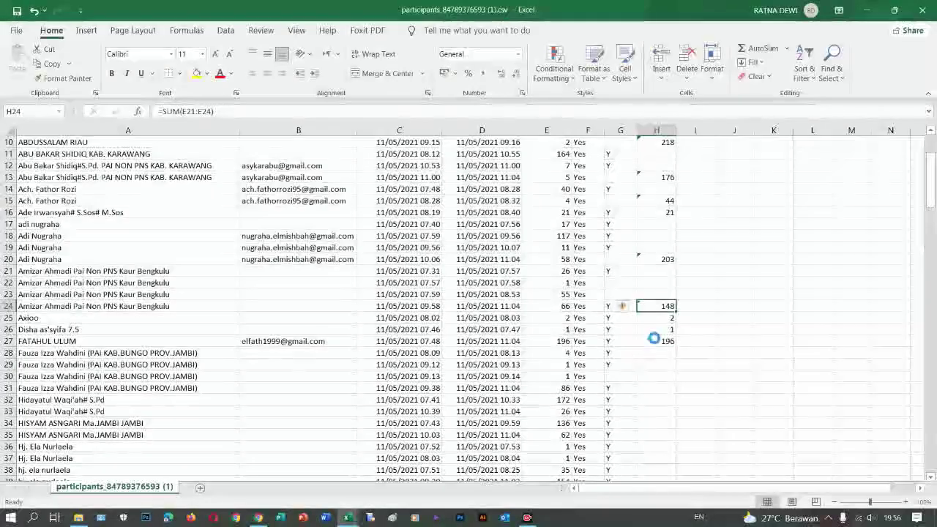
left_click(168, 387)
key("shift+space")
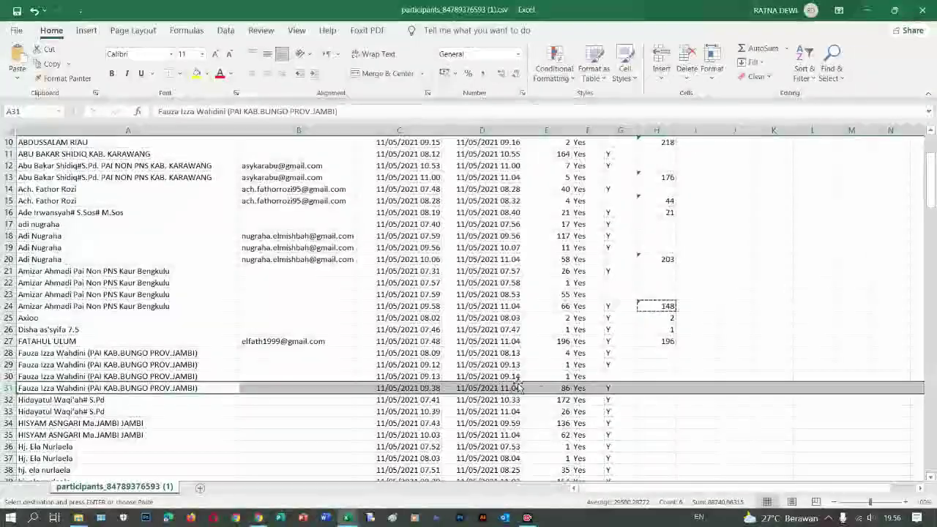
left_click(654, 388)
key("ctrl+v")
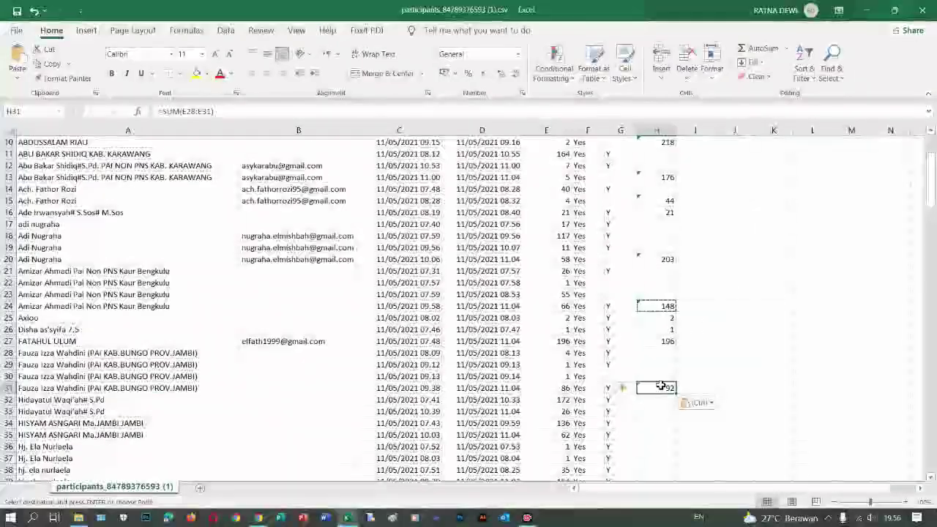
key("F2")
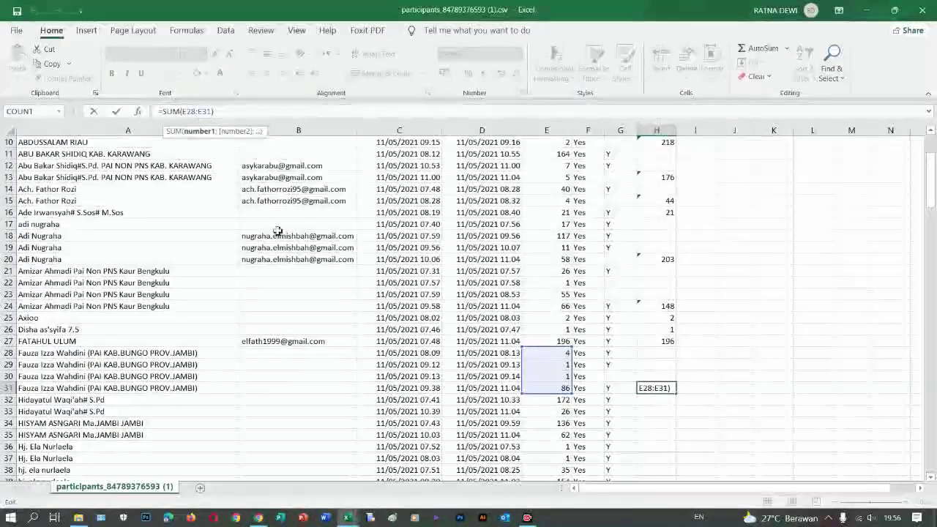
Correct the total in H167 by narrowing its SUM range to E166:E167
scroll(587, 431, "down", 1)
scroll(588, 432, "down", 5)
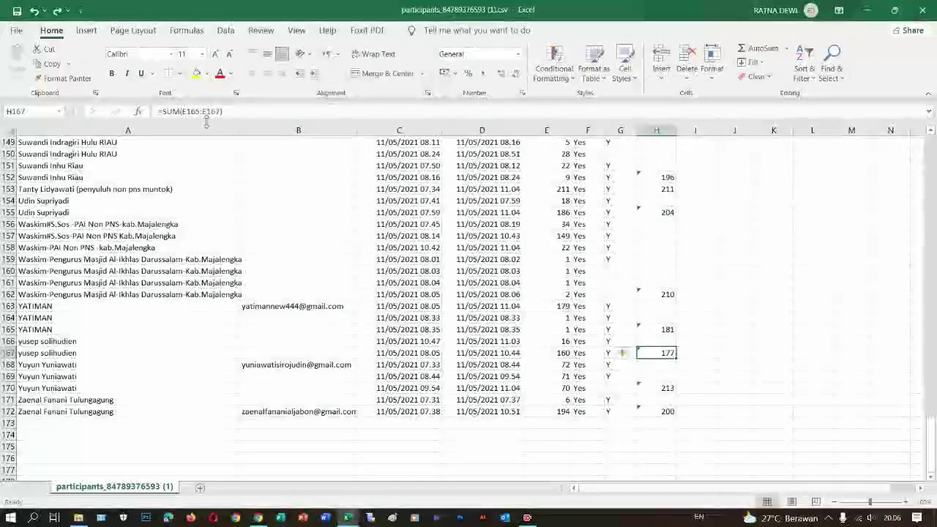
key("F2")
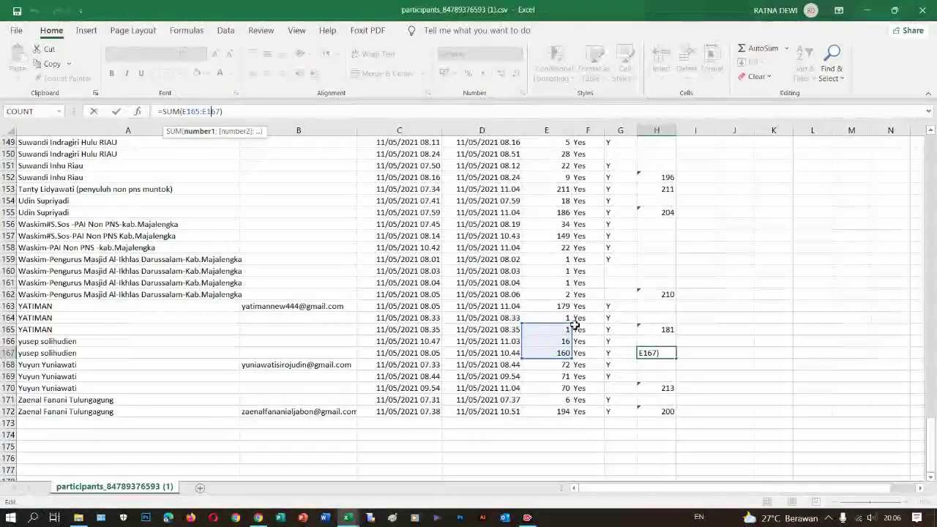
left_click_drag(574, 325, 571, 335)
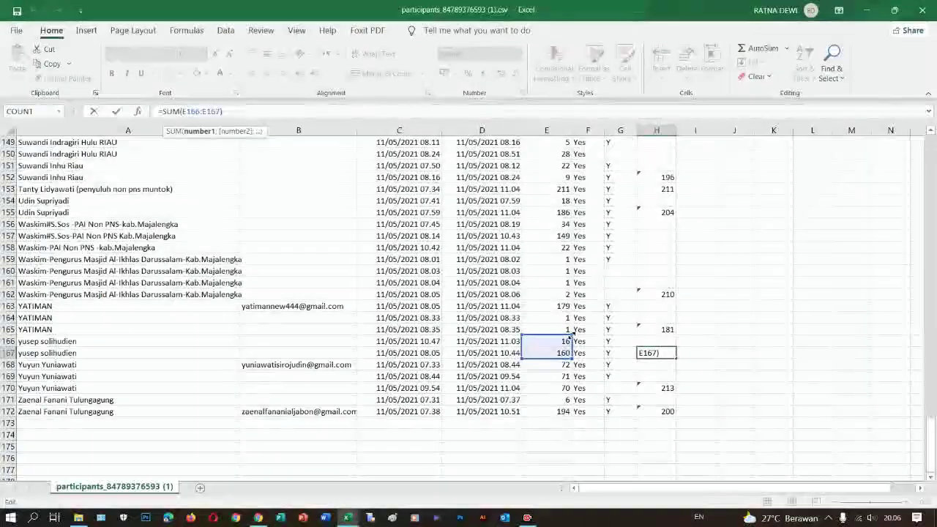
key("Return")
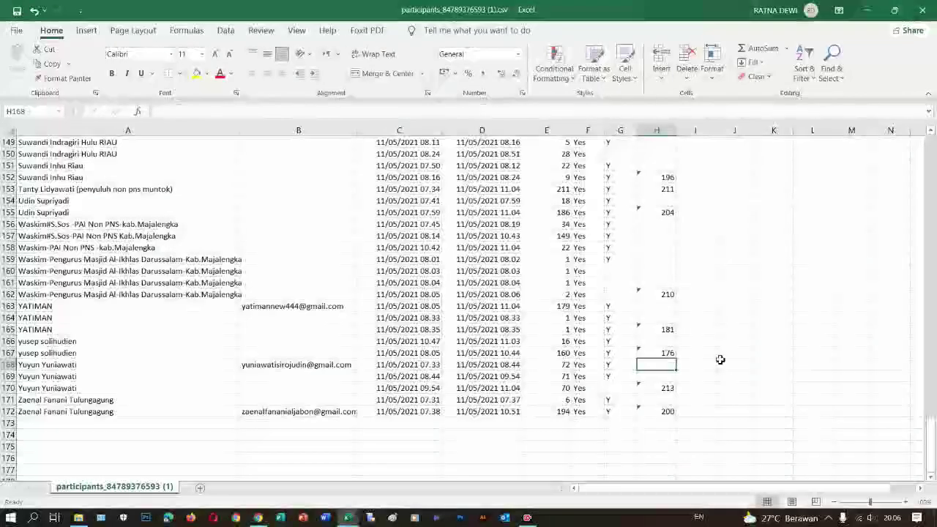
Enter the first participant's duration of 45 as the total in H2
scroll(720, 346, "up", 20)
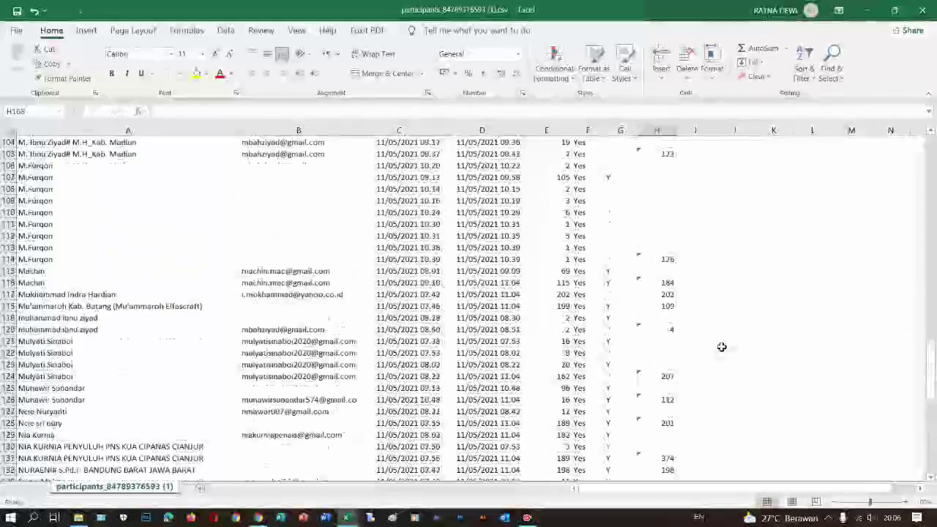
scroll(726, 344, "up", 18)
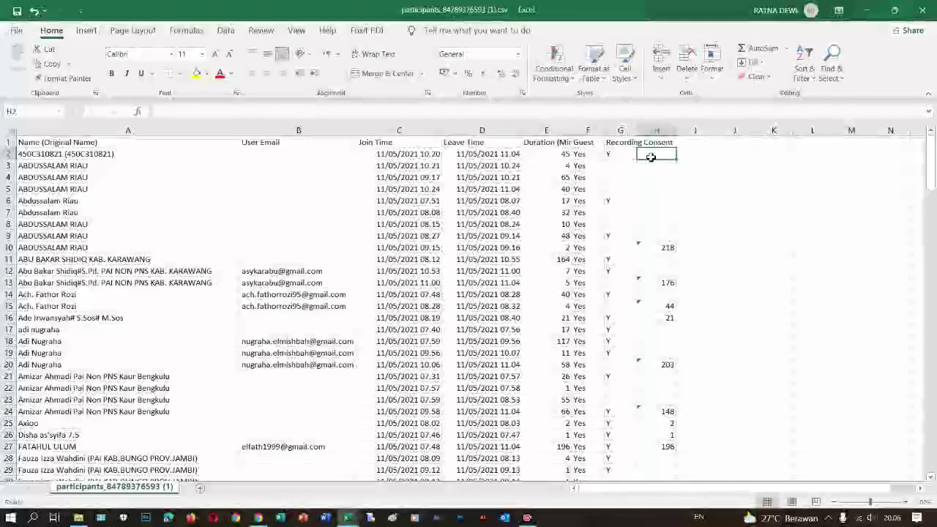
left_click(651, 157)
type("45")
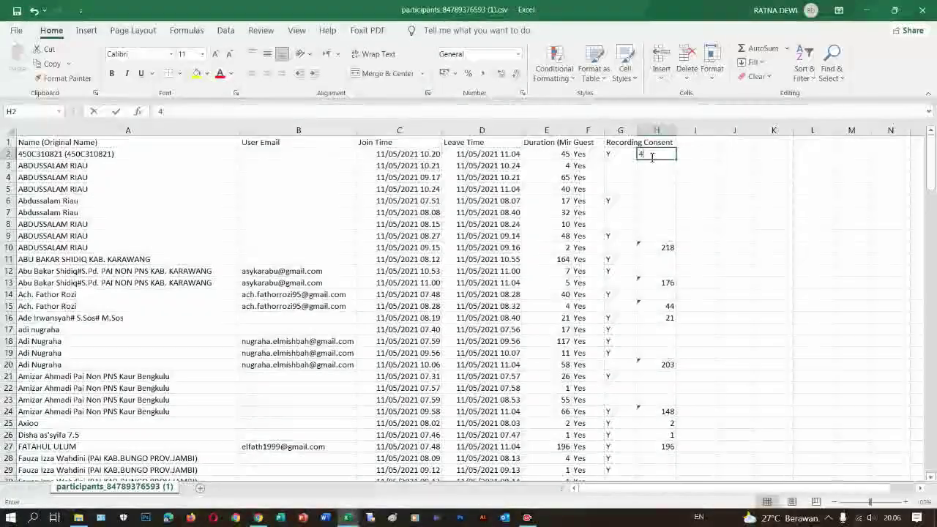
left_click(642, 190)
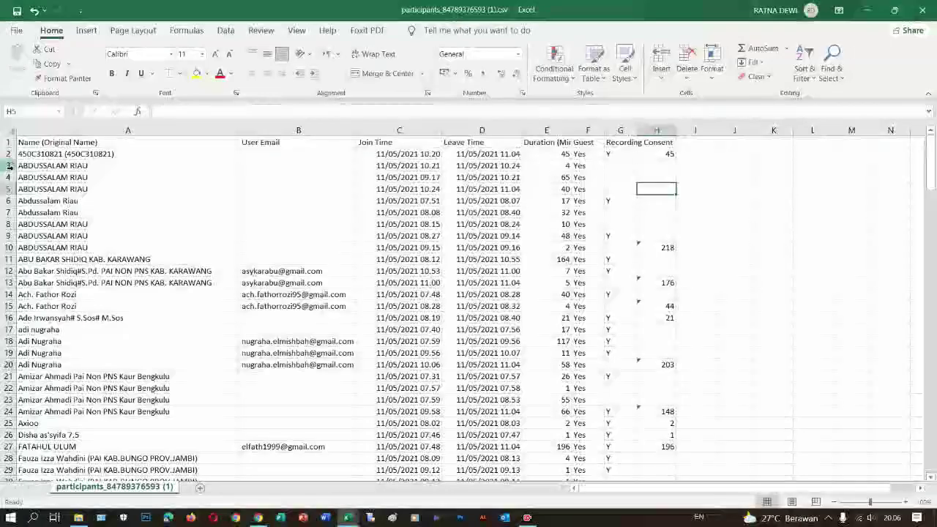
Hide rows 3 to 9 so only the participant's row with the total in H10 is shown
left_click_drag(10, 164, 13, 232)
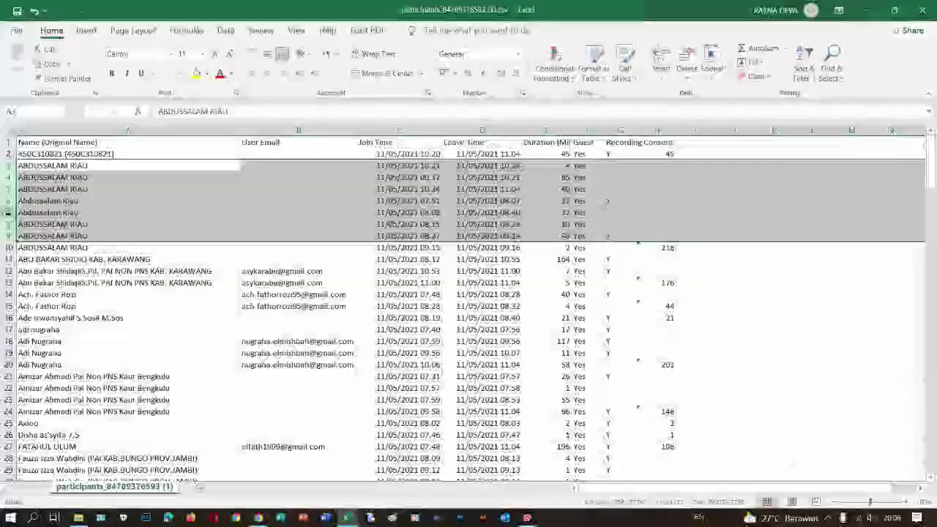
right_click(10, 212)
left_click(41, 404)
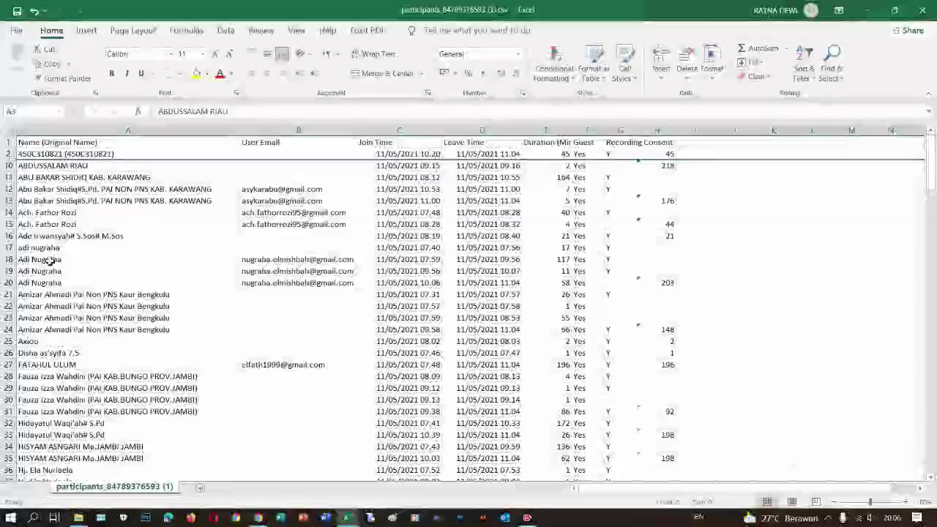
Hide rows 11 and 12 and row 14 so only those participants' rows with totals in H13 and H15 are shown
left_click_drag(11, 170, 8, 188)
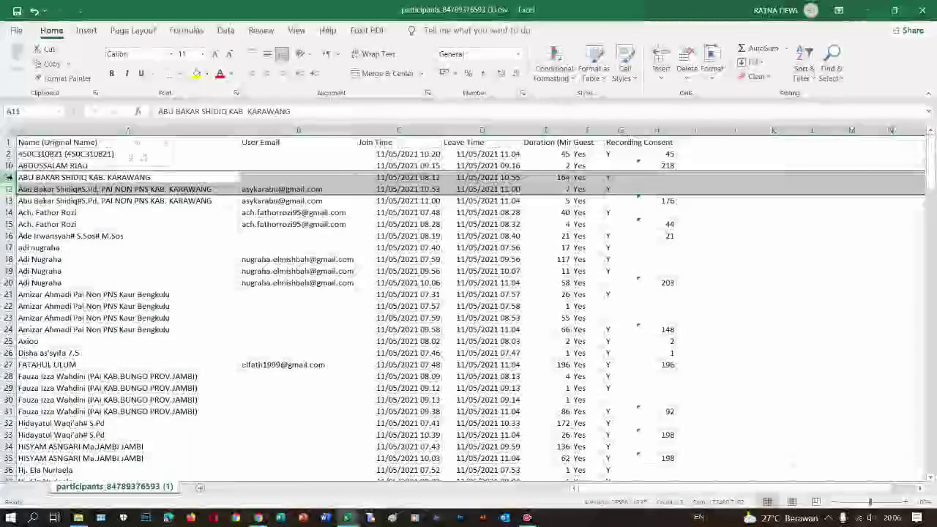
right_click(10, 177)
left_click(41, 391)
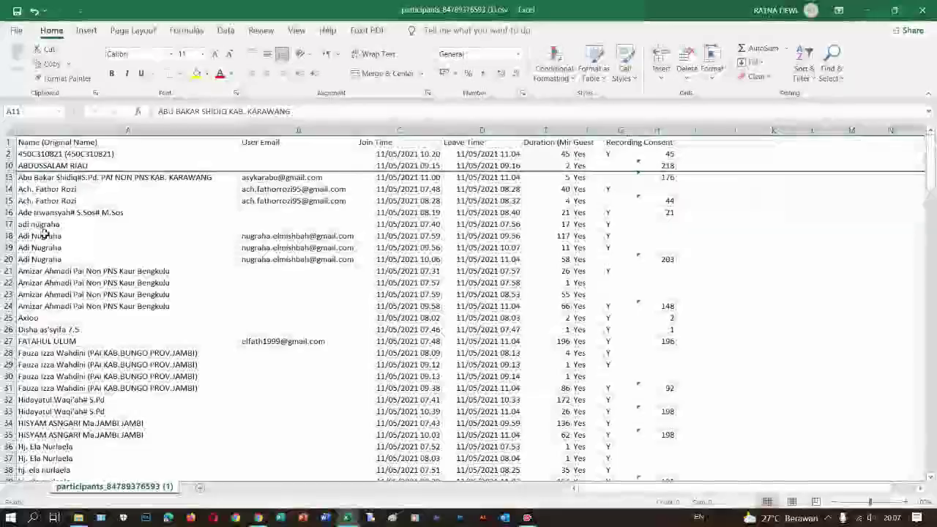
left_click(9, 189)
right_click(11, 188)
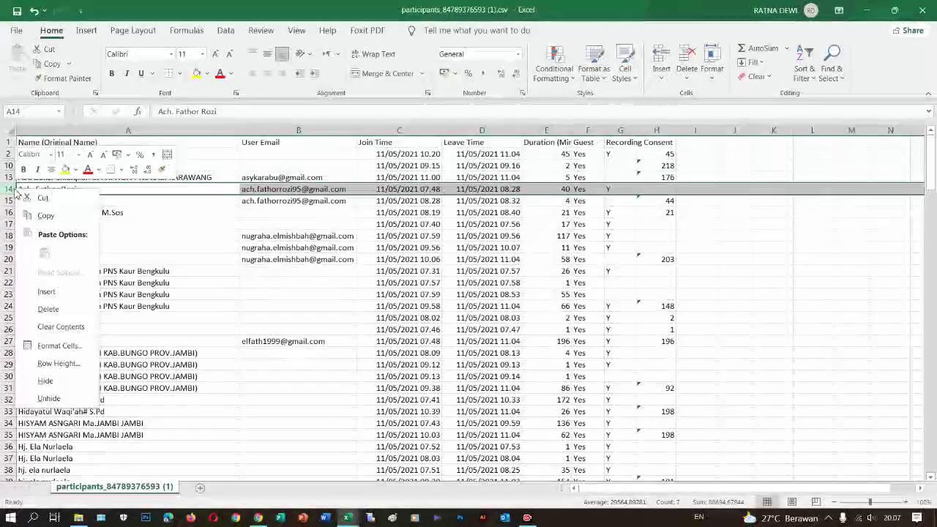
left_click(46, 382)
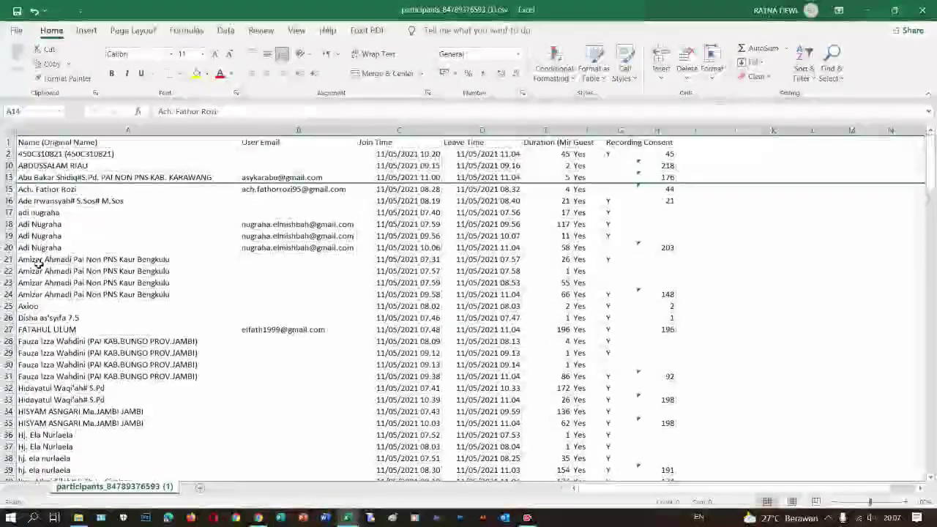
Hide rows 17 to 19 so only that participant's row with the total in H20 is shown
left_click(9, 200)
left_click_drag(9, 212, 11, 234)
right_click(12, 228)
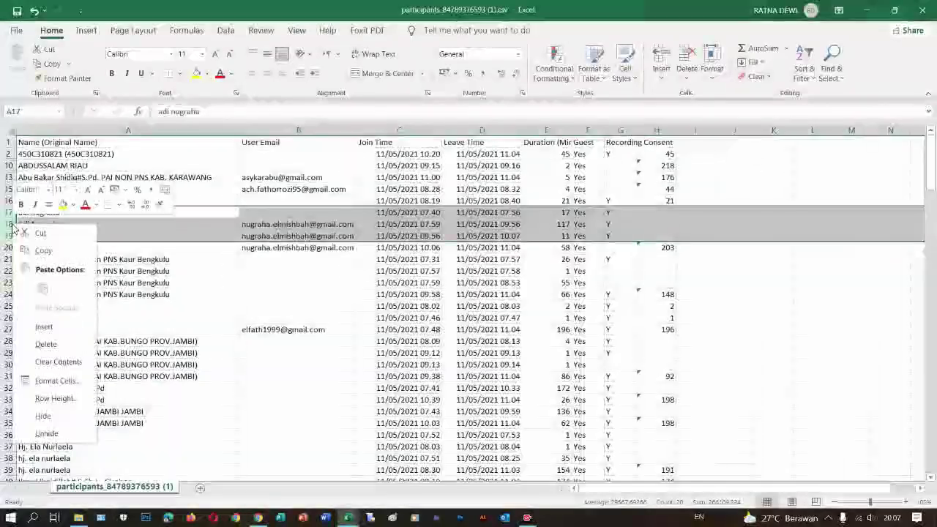
left_click(43, 416)
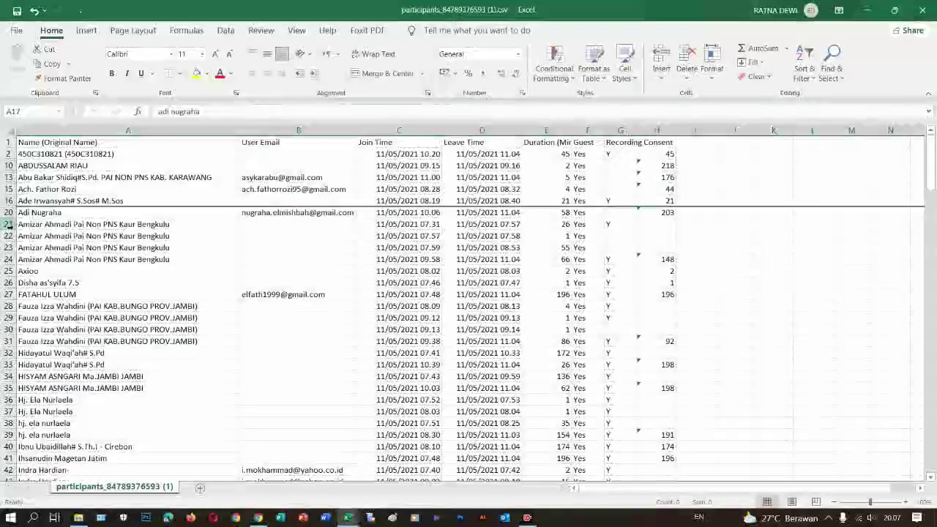
Hide the duplicate rows 21 to 23 and 28 to 30, keeping the totalled rows 24 and 31
left_click_drag(8, 224, 9, 250)
right_click(10, 250)
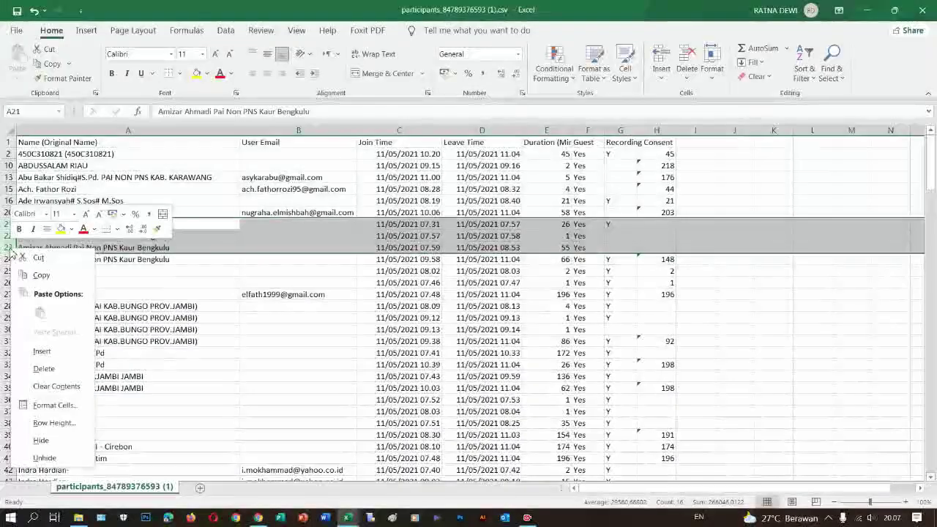
left_click(41, 440)
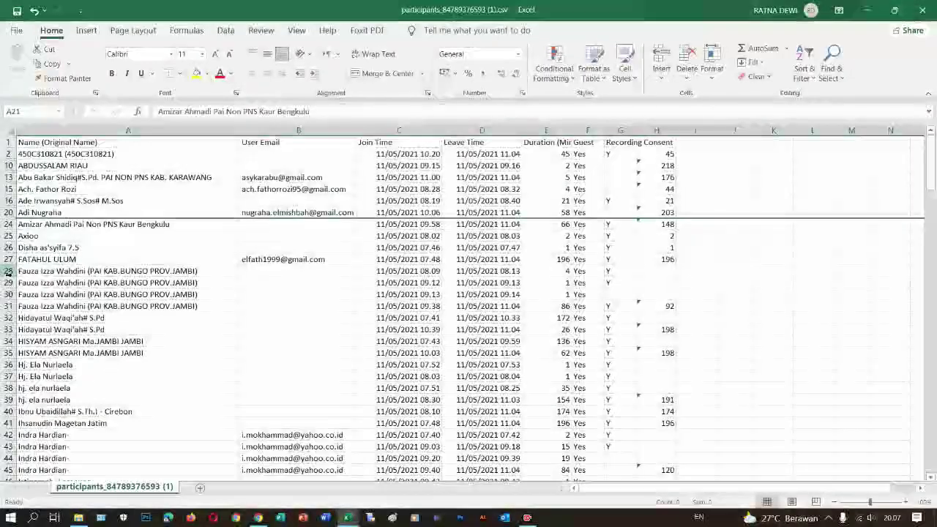
left_click_drag(8, 271, 7, 296)
right_click(9, 293)
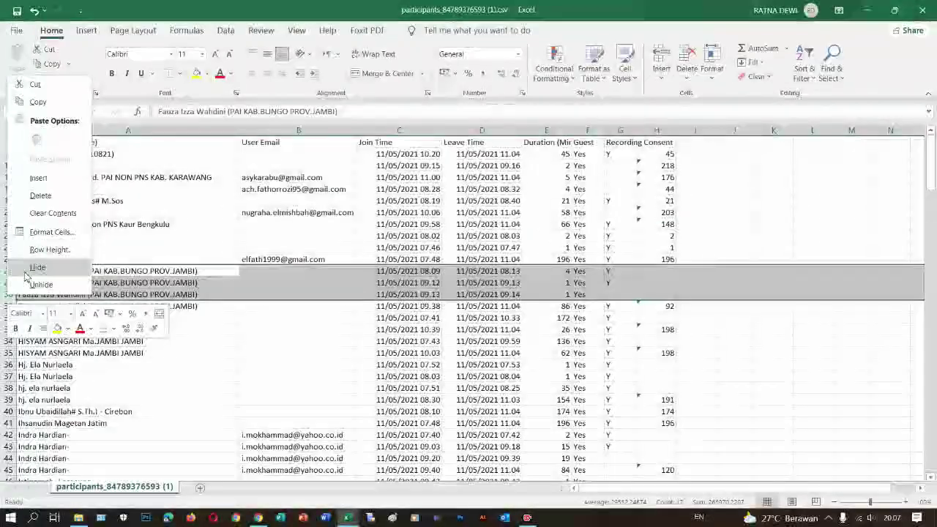
left_click(25, 270)
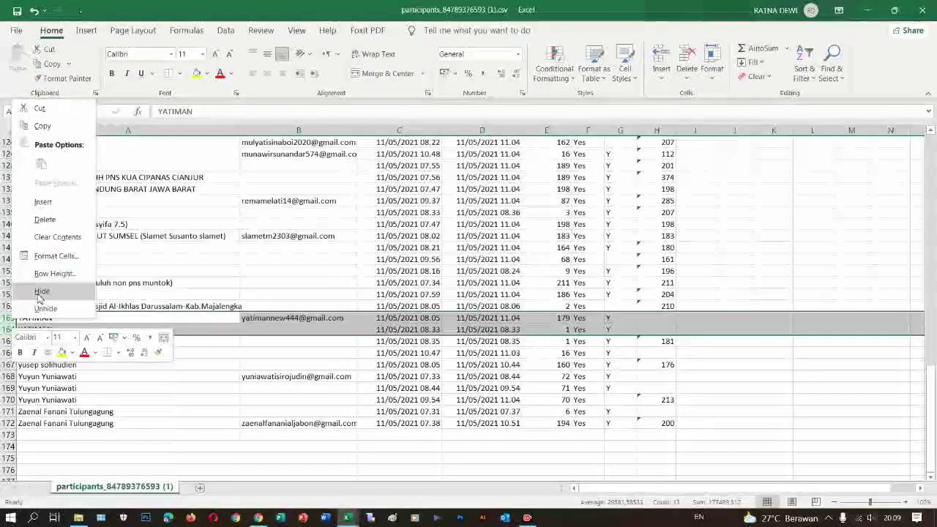
Hide the duplicate rows 163 and 164 and row 166, keeping the totalled rows 165 and 167
left_click(33, 295)
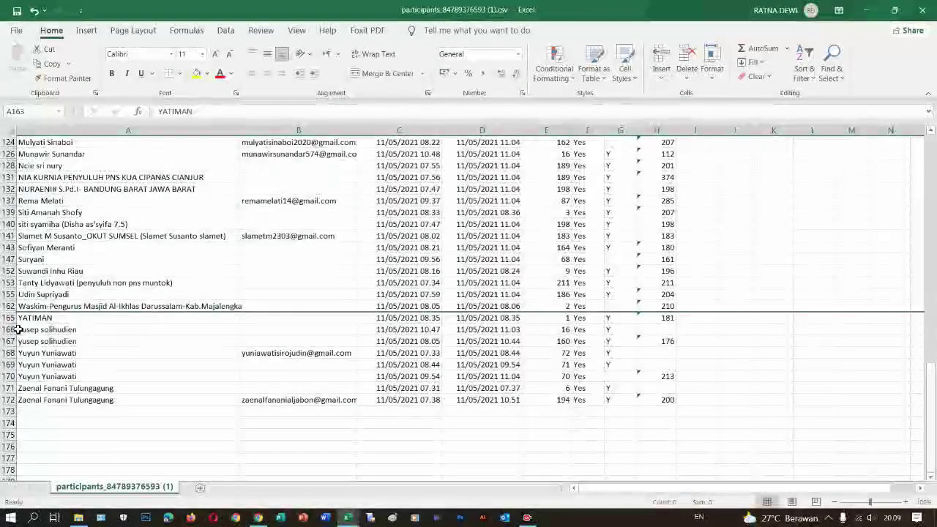
left_click(11, 330)
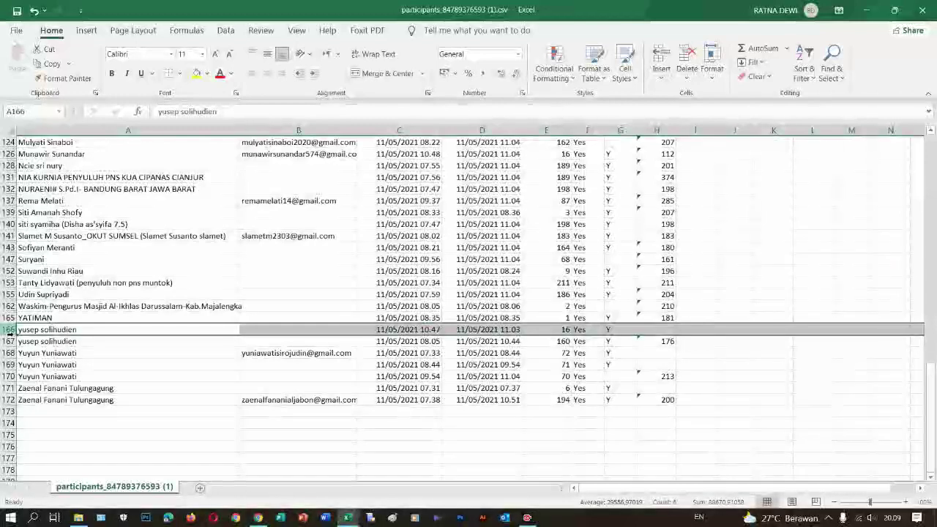
right_click(10, 330)
left_click(42, 302)
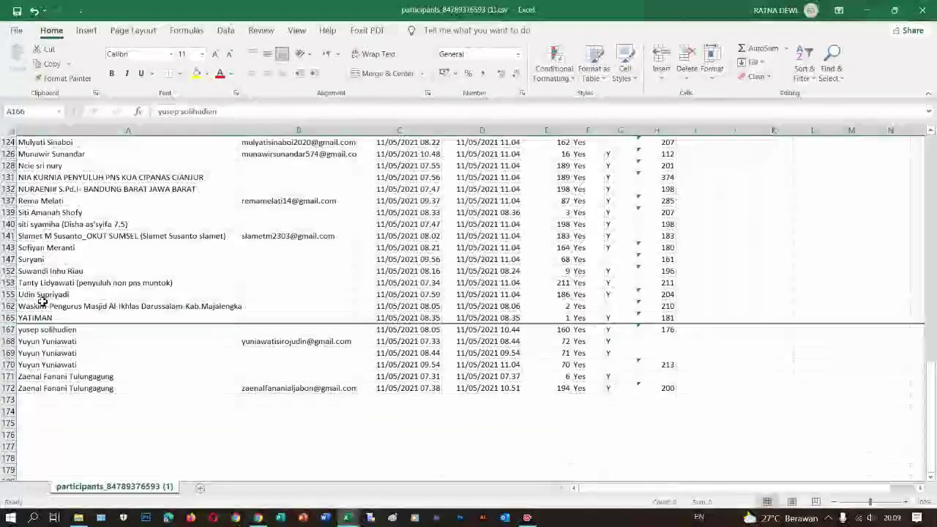
Hide rows 168 and 169 and row 171, keeping the totalled rows 170 and 172 at the end of the list
left_click_drag(10, 341, 10, 353)
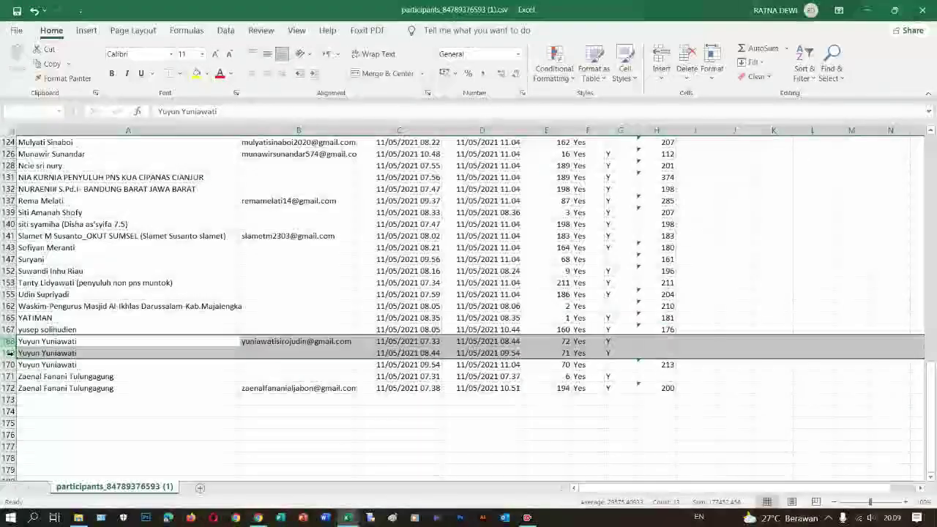
right_click(10, 353)
left_click(33, 317)
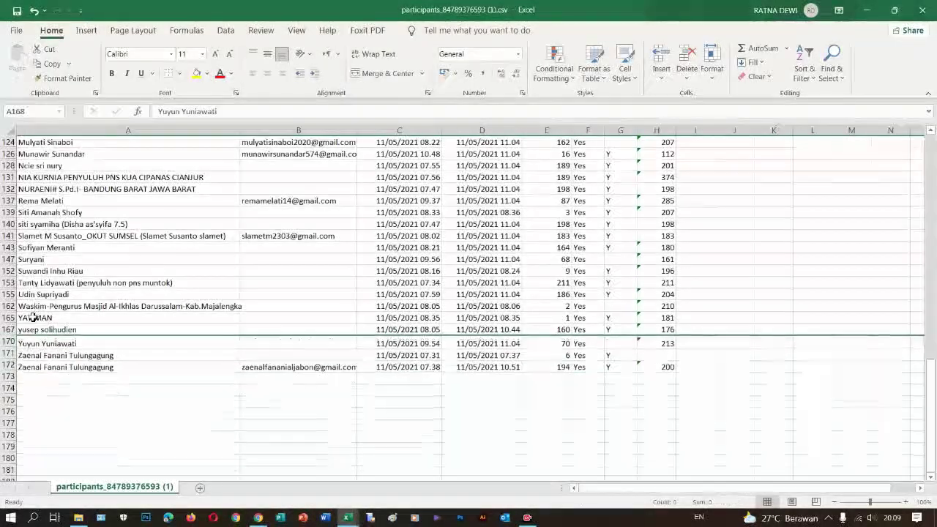
left_click(11, 353)
right_click(10, 353)
left_click(28, 328)
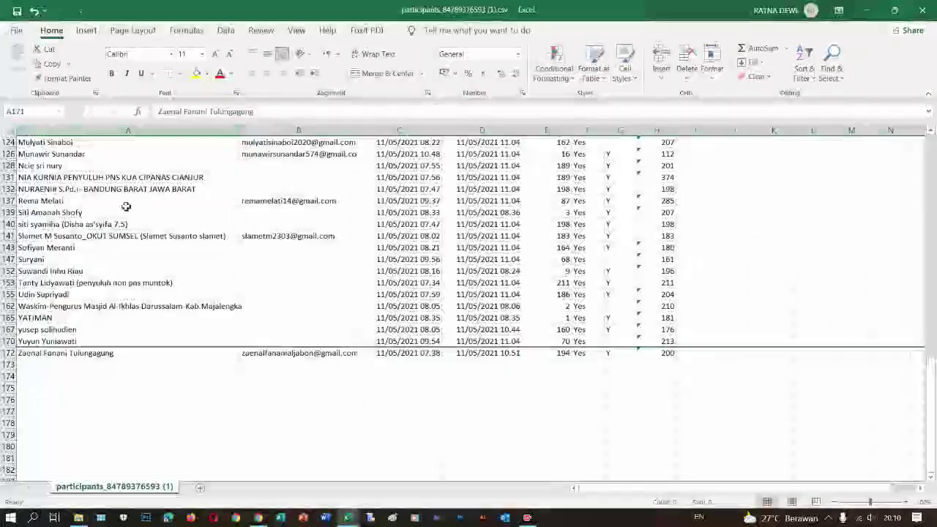
Look over the reduced participant list and select the whole data range, columns A to H, starting from A1
scroll(422, 441, "up", 10)
scroll(422, 336, "up", 3)
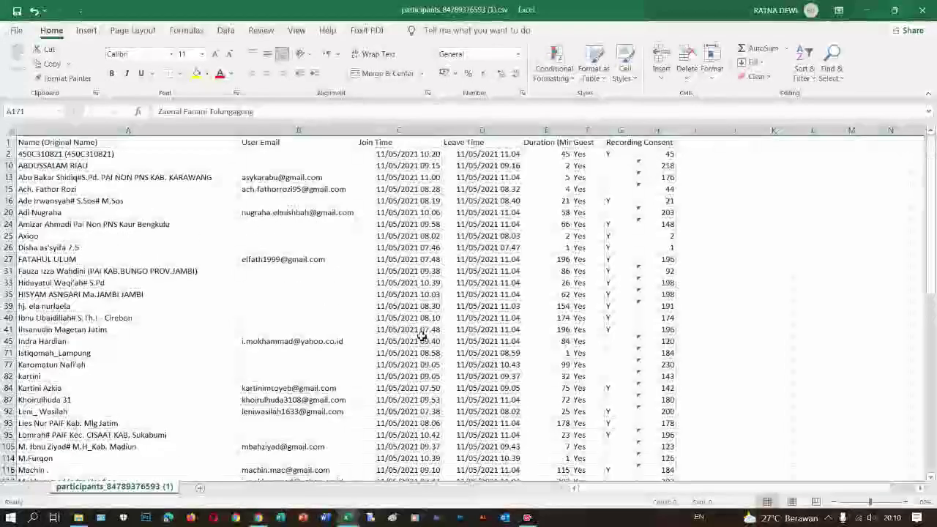
scroll(422, 336, "down", 7)
scroll(423, 336, "up", 5)
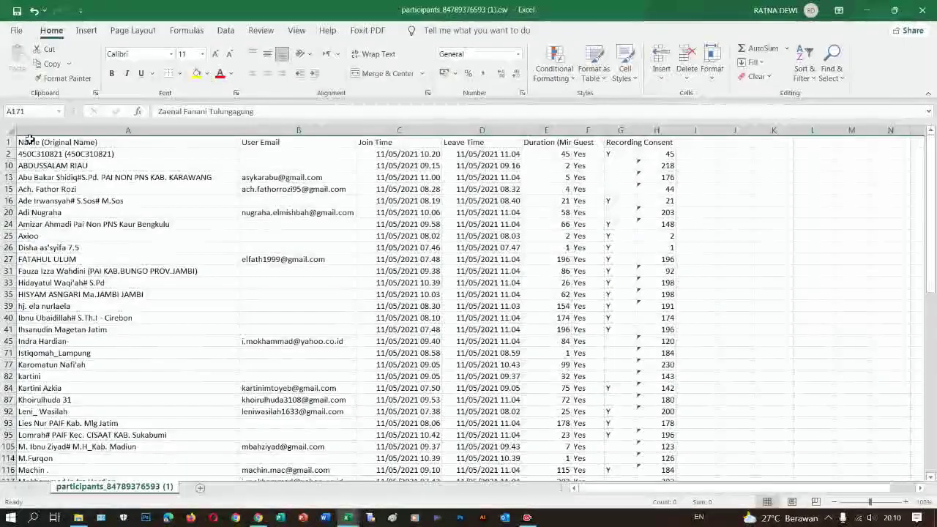
left_click(228, 133)
left_click_drag(228, 138, 665, 157)
left_click(162, 150)
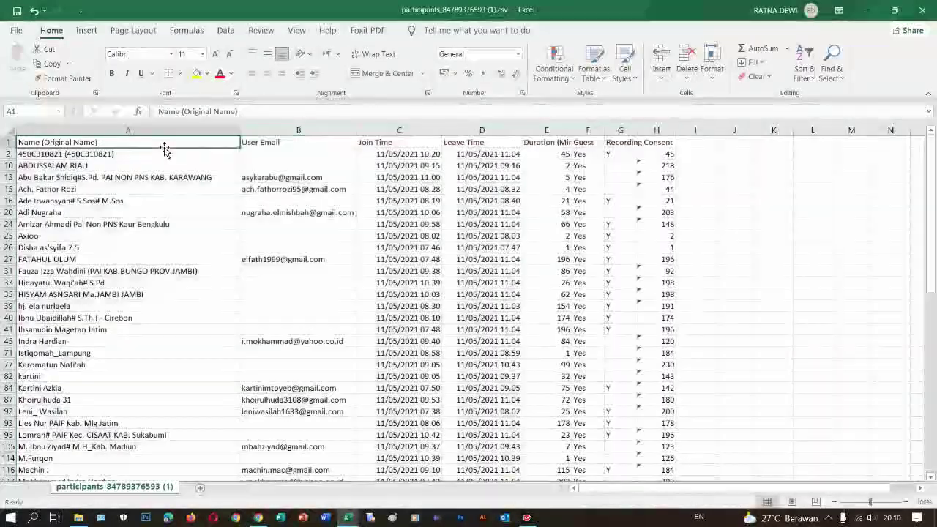
left_click(60, 132)
key("ctrl+a")
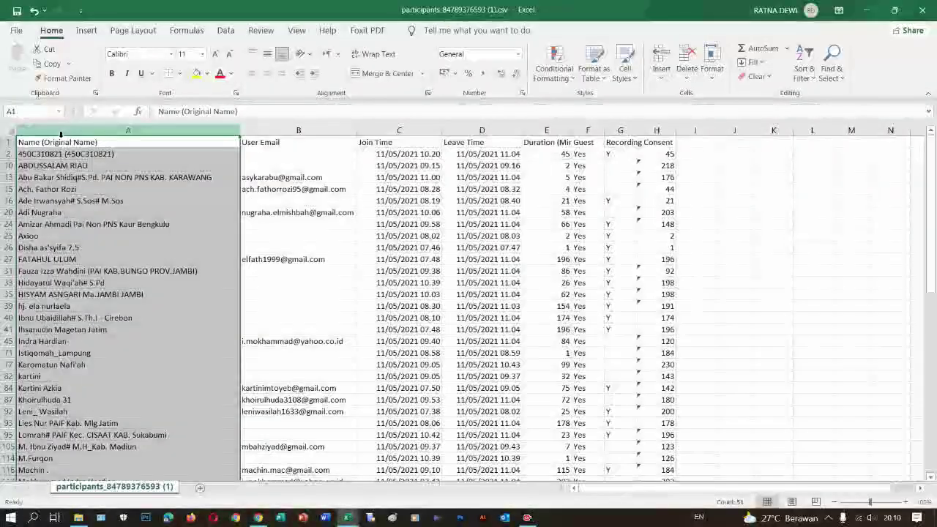
Restrict the selection to visible cells only with Go To Special and copy it
left_click(834, 77)
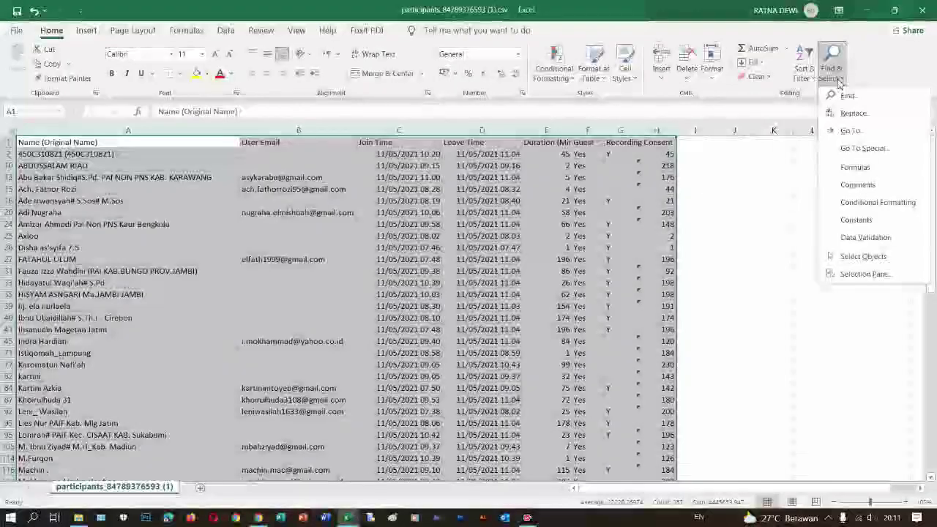
left_click(856, 148)
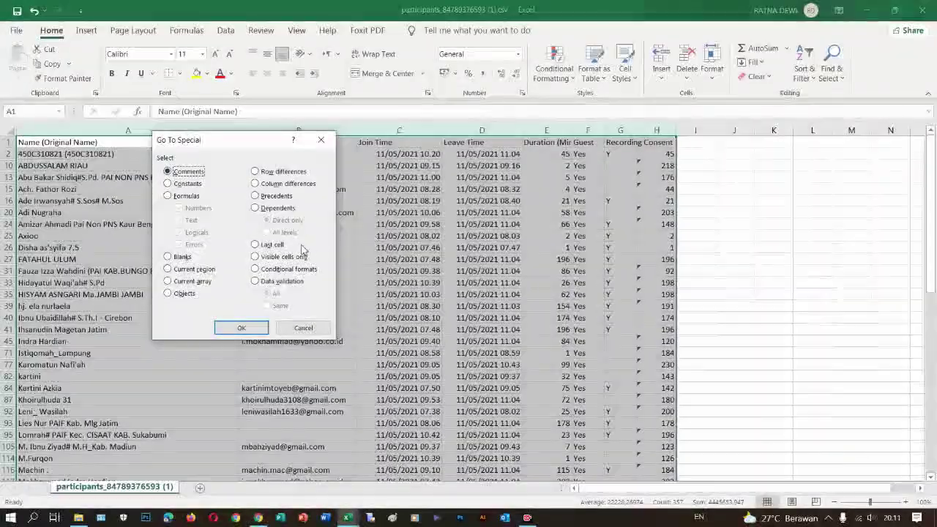
left_click(255, 257)
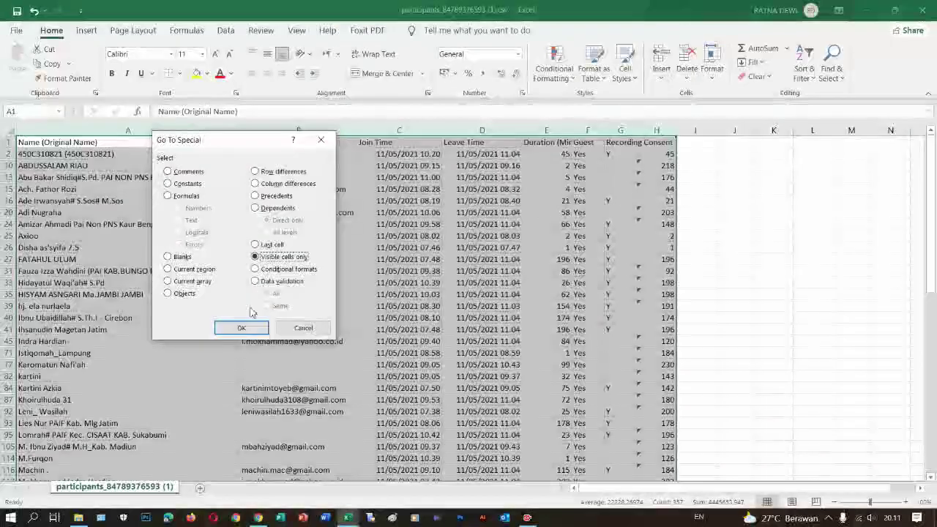
left_click(242, 327)
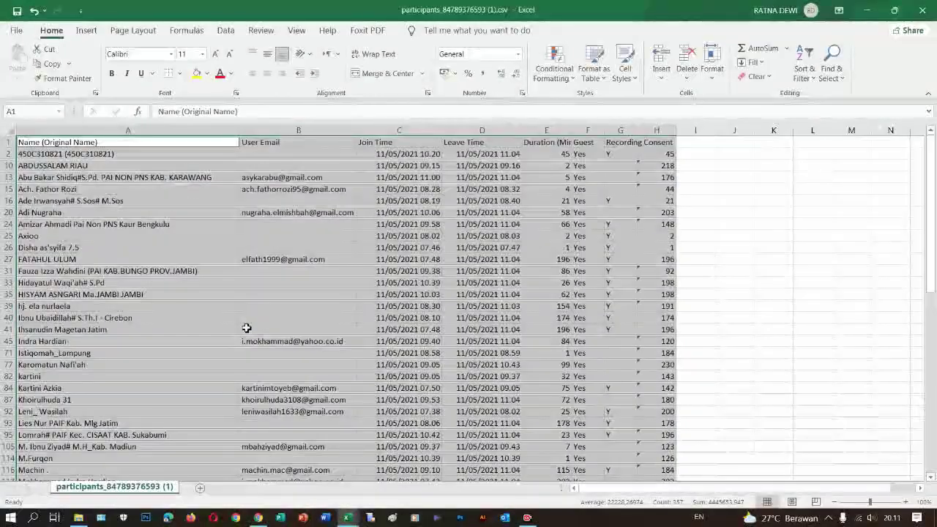
key("ctrl+c")
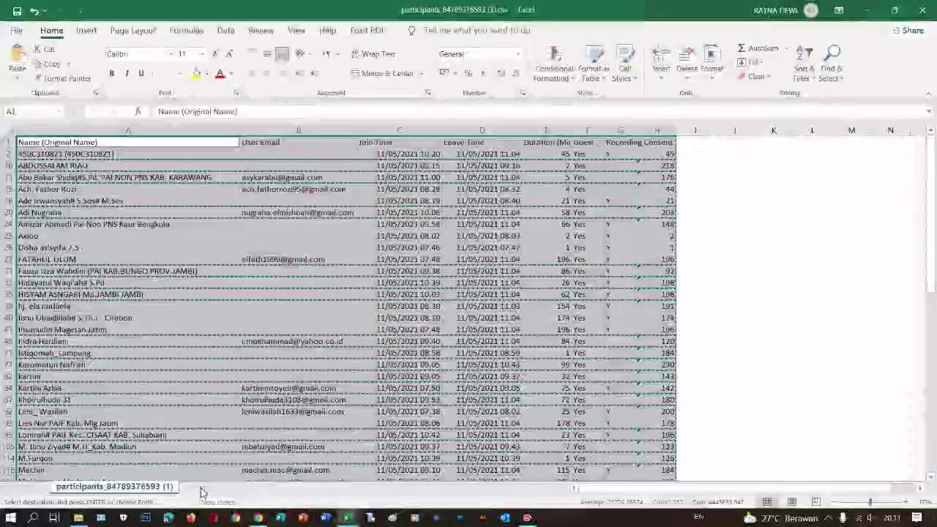
Add a new worksheet and paste the copied participant rows there as values only, starting at column A
left_click(202, 490)
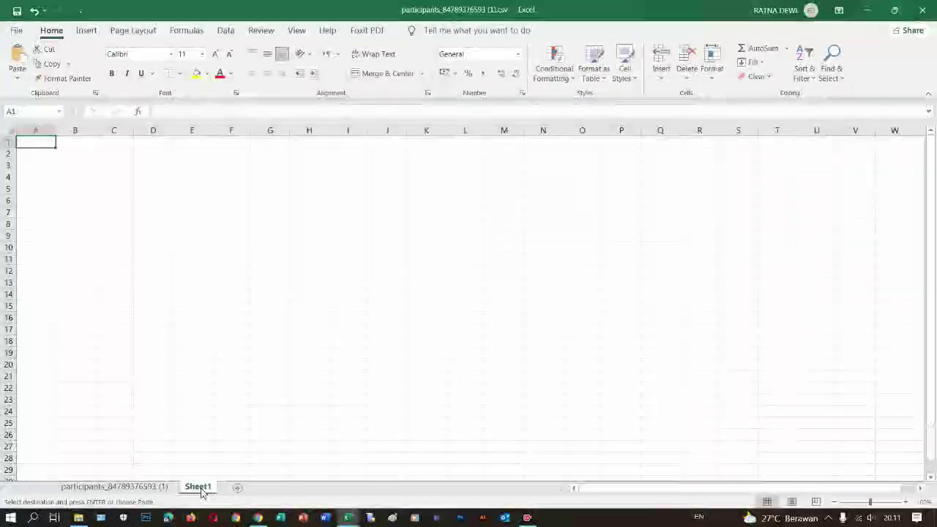
right_click(45, 134)
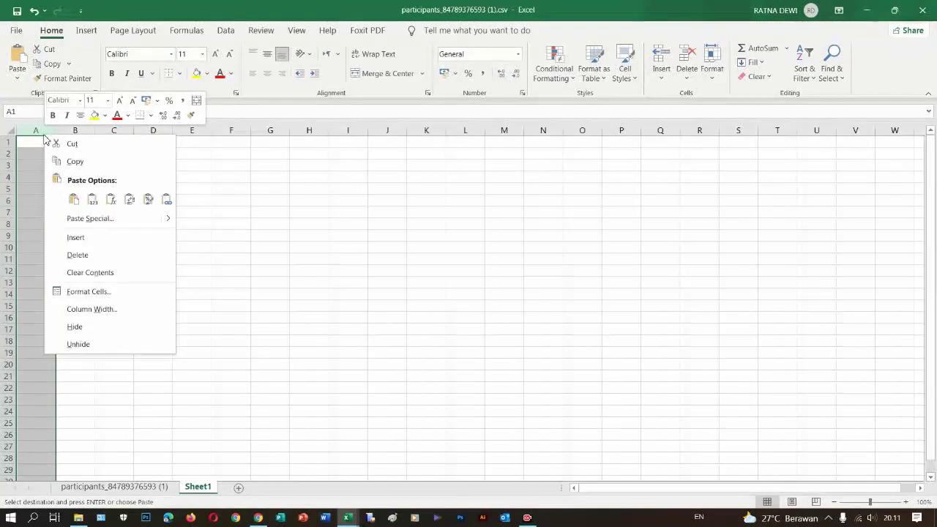
left_click(40, 134)
right_click(40, 134)
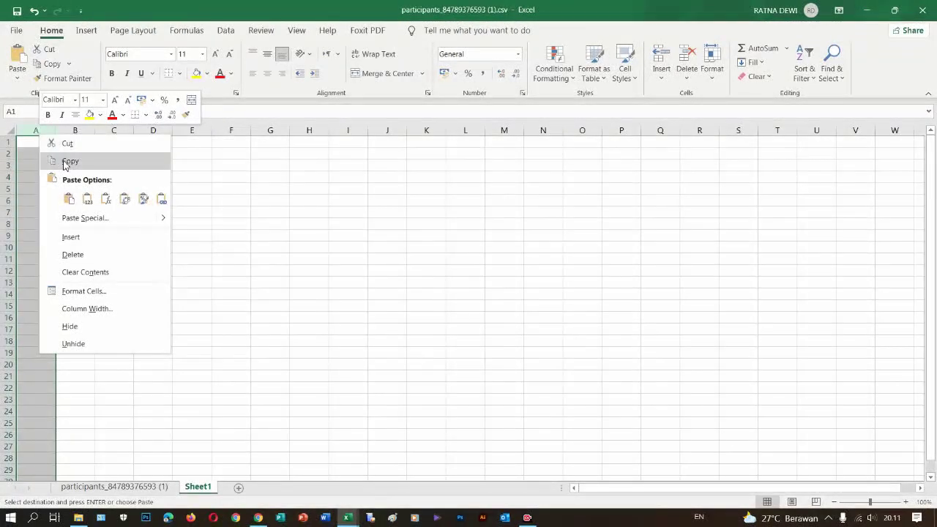
left_click(93, 204)
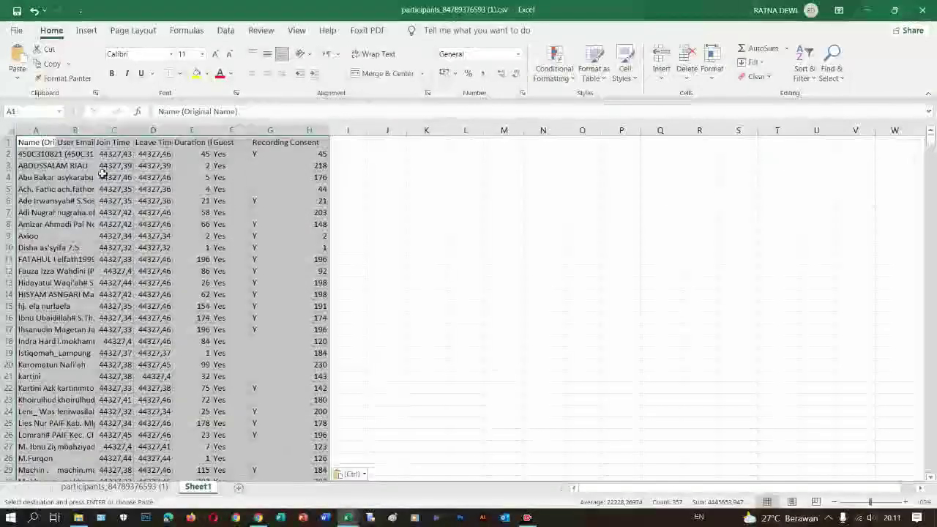
Widen columns A to D on the new sheet so names, emails, join times and leave times are shown in full
left_click_drag(94, 130, 197, 127)
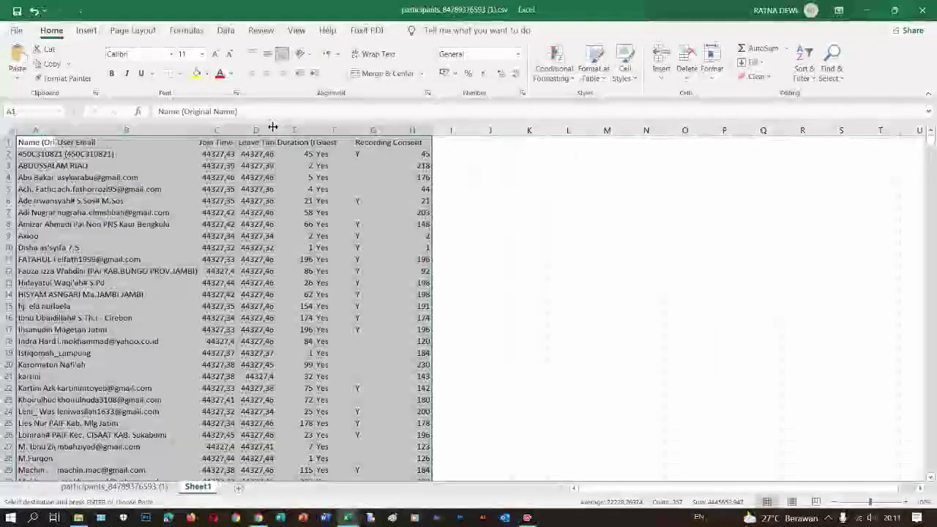
left_click_drag(272, 127, 333, 127)
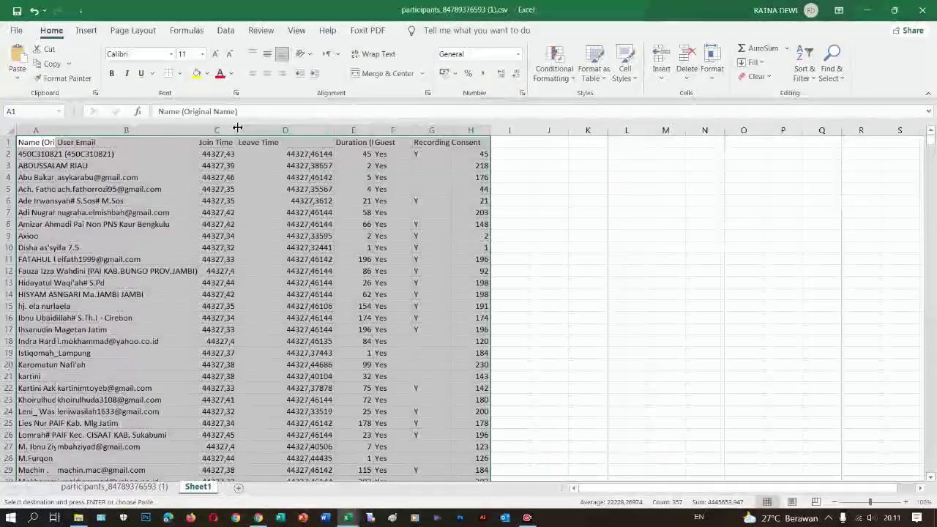
left_click_drag(237, 127, 275, 128)
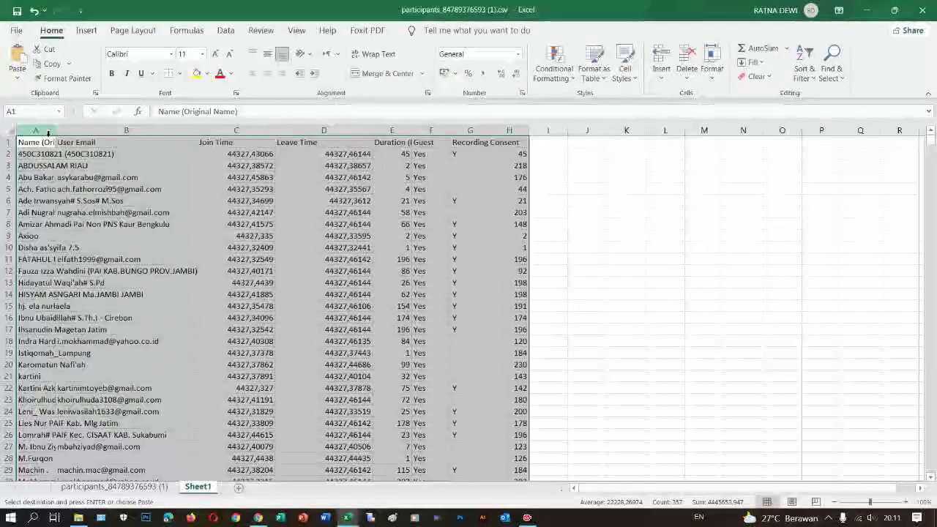
left_click_drag(56, 130, 164, 131)
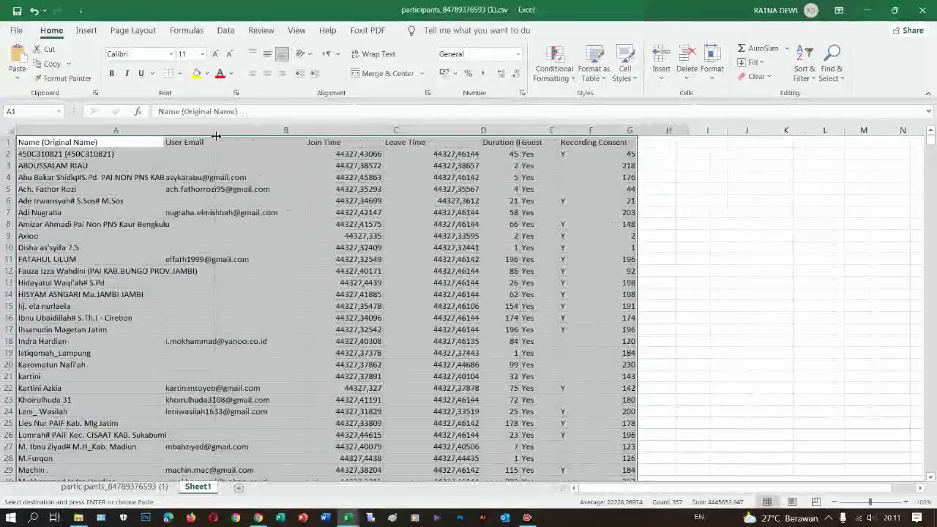
double_click(164, 131)
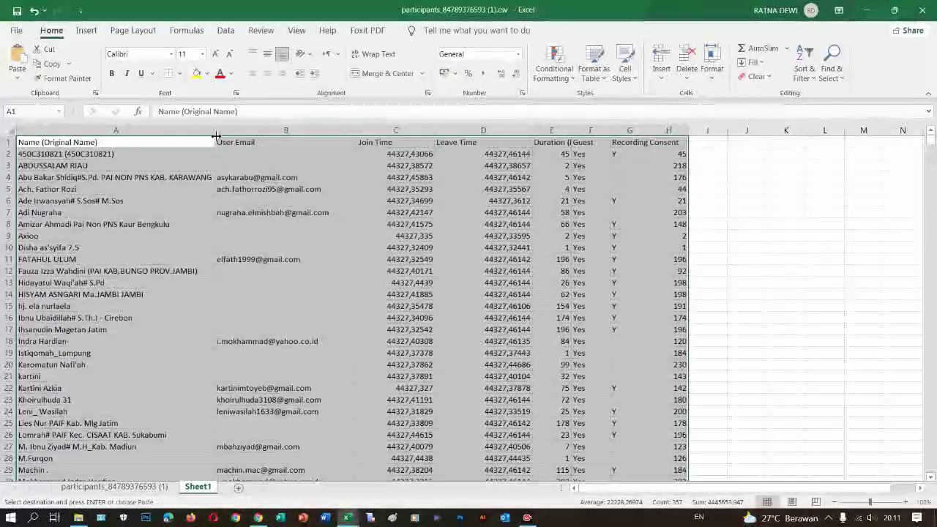
left_click(35, 132)
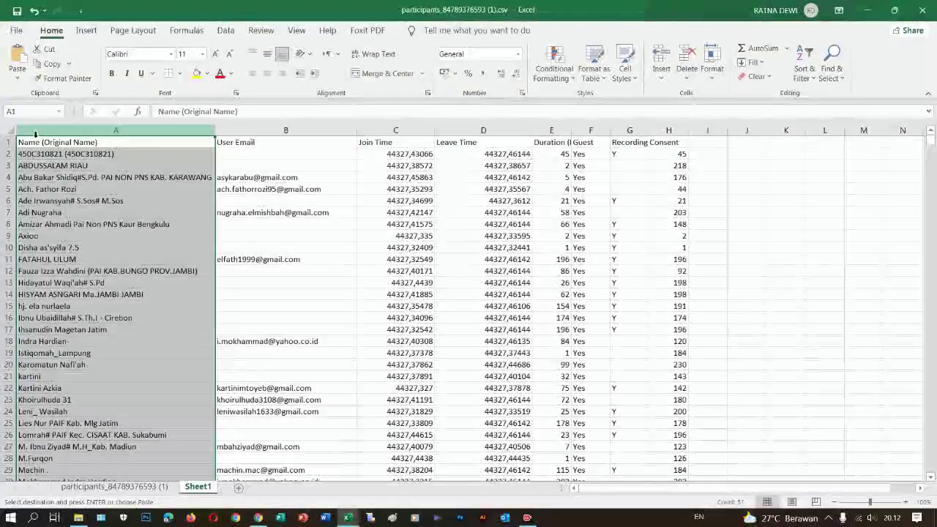
Insert a new column before the participant names and head it "nomor" in A1
right_click(35, 133)
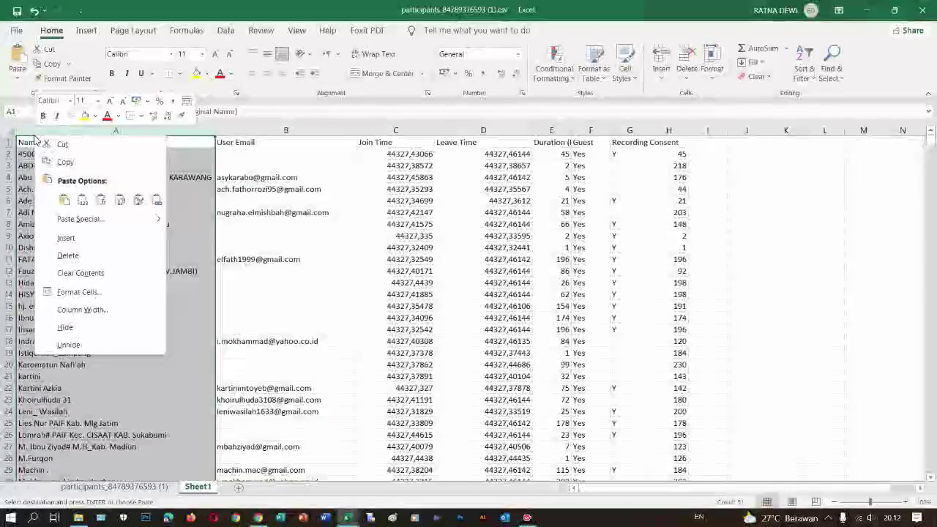
left_click(64, 237)
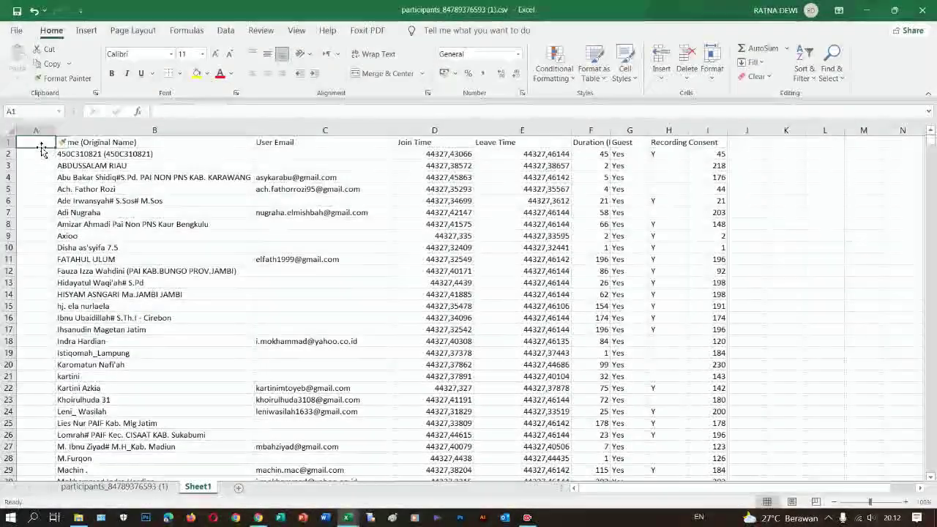
left_click(41, 147)
type("nomor")
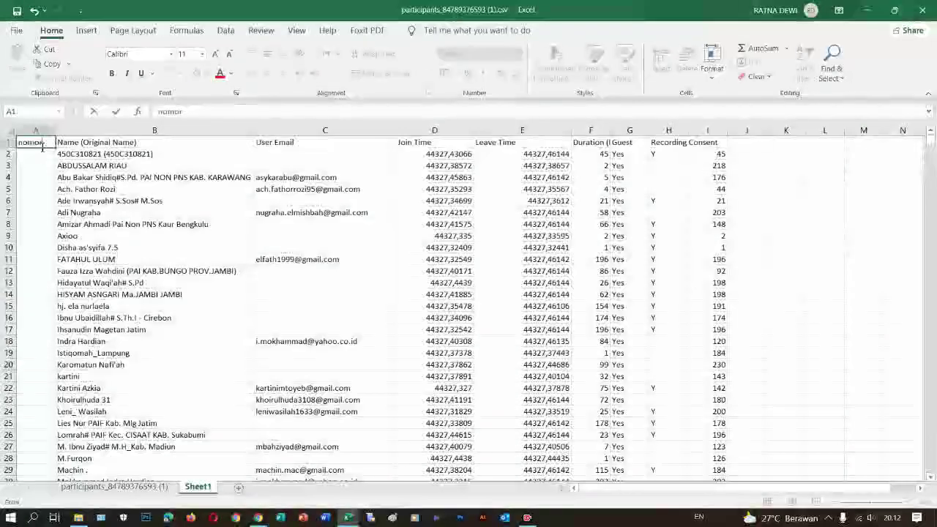
key("Return")
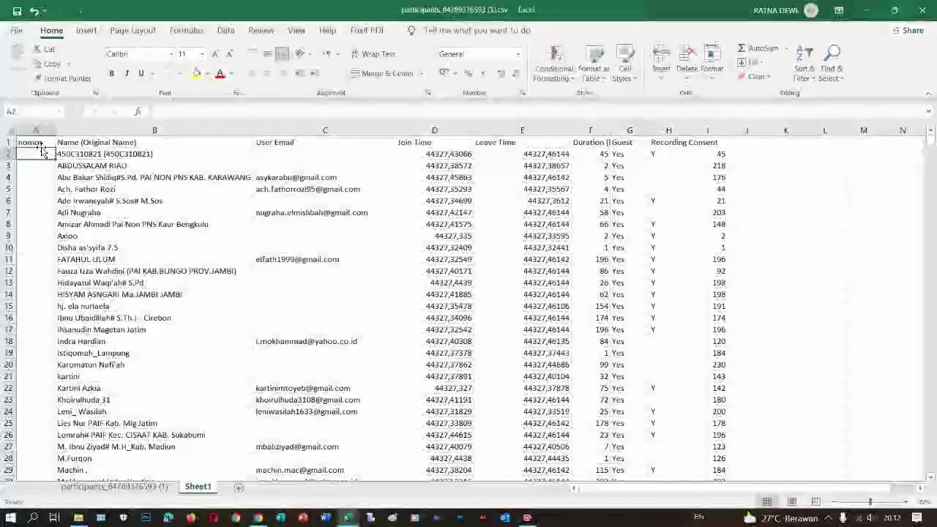
Enter 1, 2 and 3 in cells A2 to A4 and centre column A horizontally and vertically
type("1")
key("Return")
type("2")
key("Return")
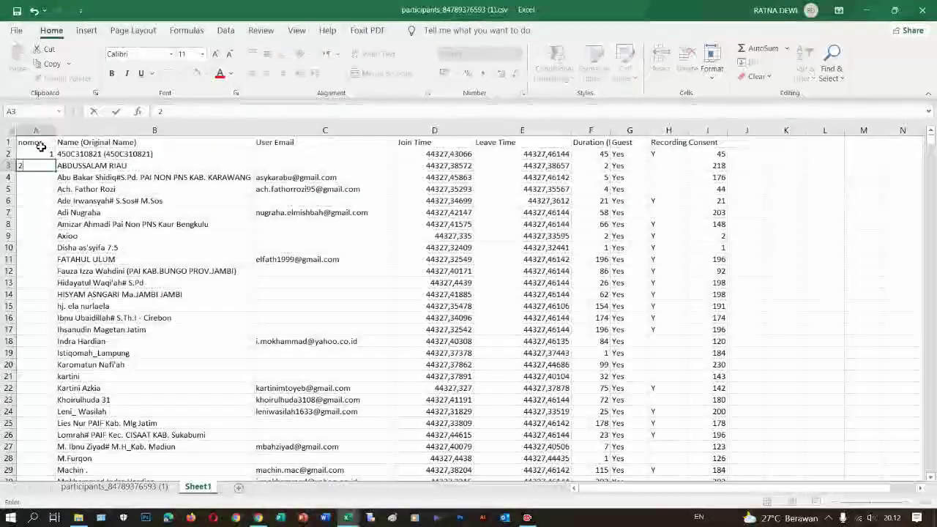
type("3")
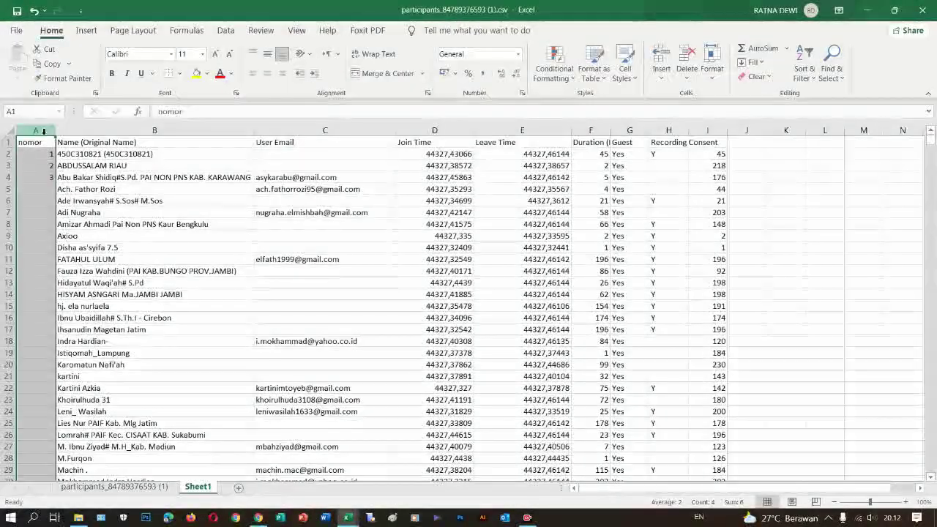
left_click(267, 72)
left_click(267, 53)
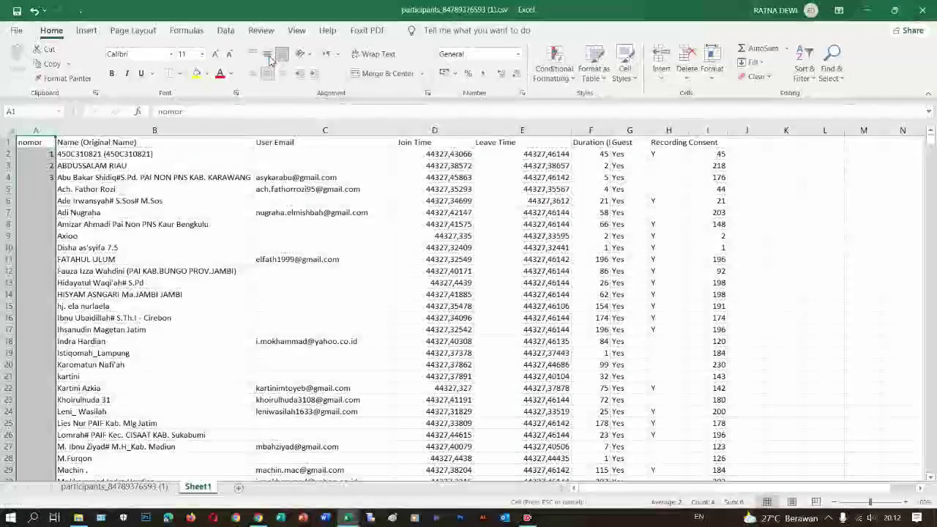
Continue the numbering down column A to 50 in row 51, and widen column B to show the full names
left_click(46, 178)
left_click_drag(47, 158, 67, 457)
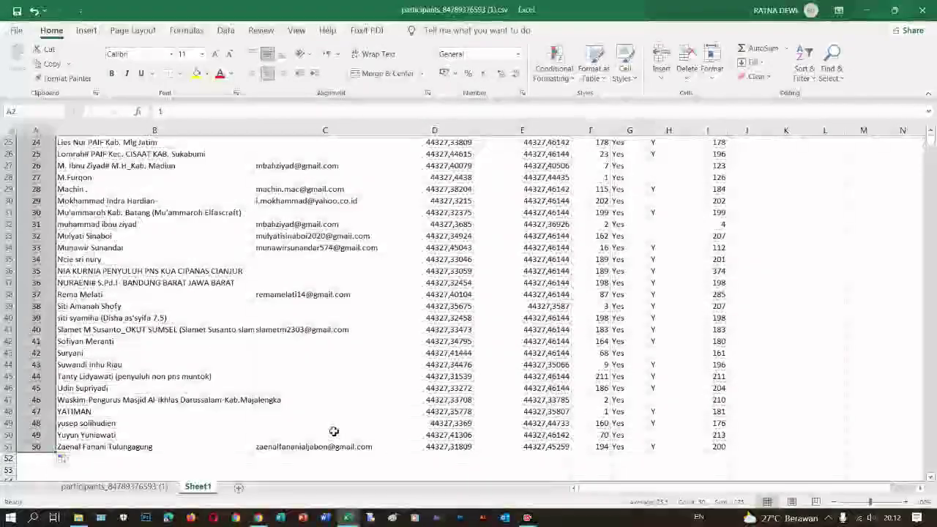
left_click_drag(253, 132, 287, 136)
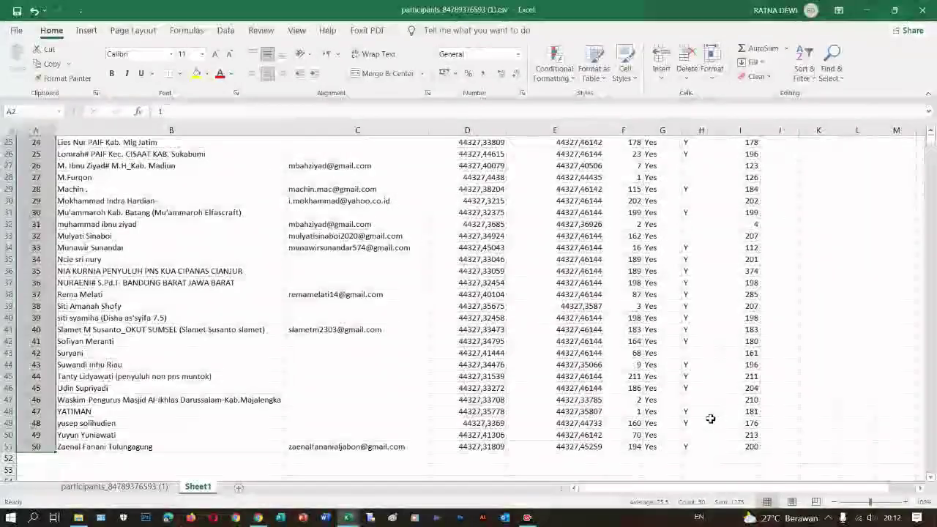
Review the numbered participant list and compare it with the original participants sheet, returning to the copied list
scroll(710, 419, "up", 8)
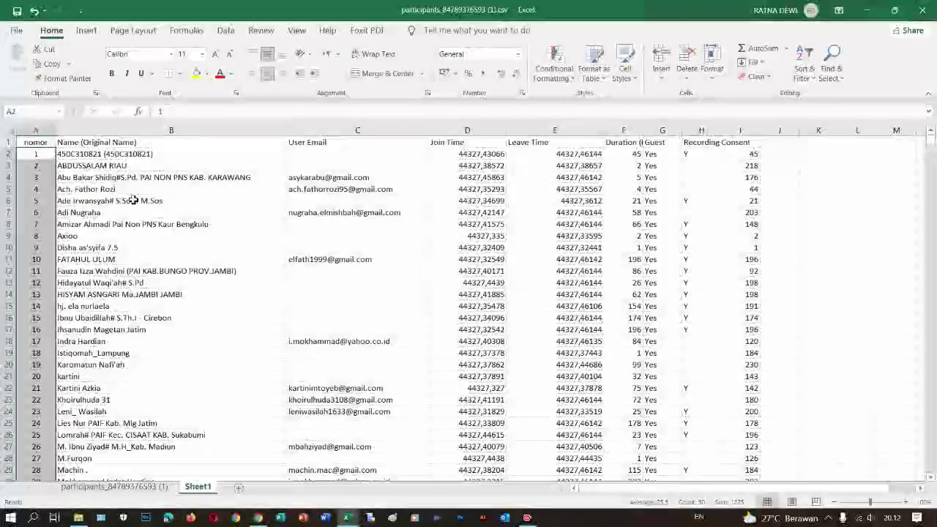
left_click(9, 188)
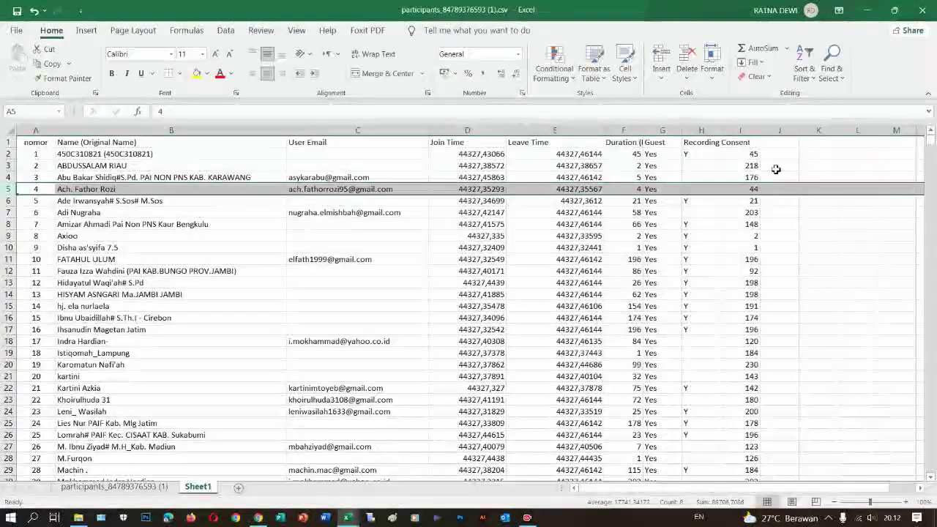
scroll(753, 198, "down", 4)
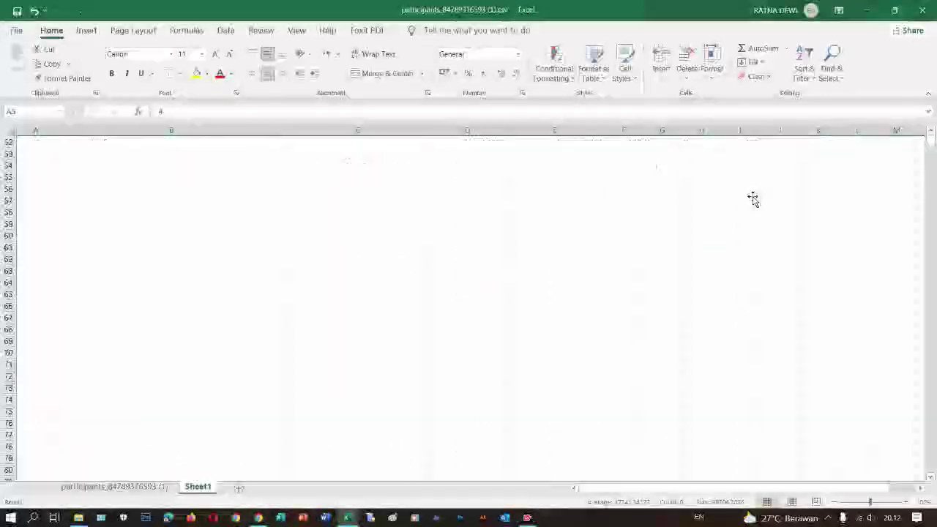
scroll(753, 197, "up", 7)
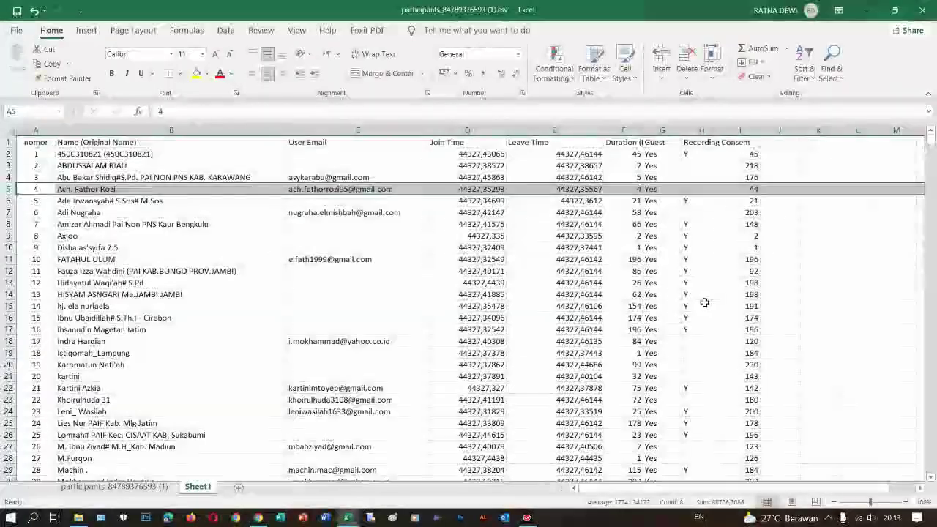
key("ctrl+z")
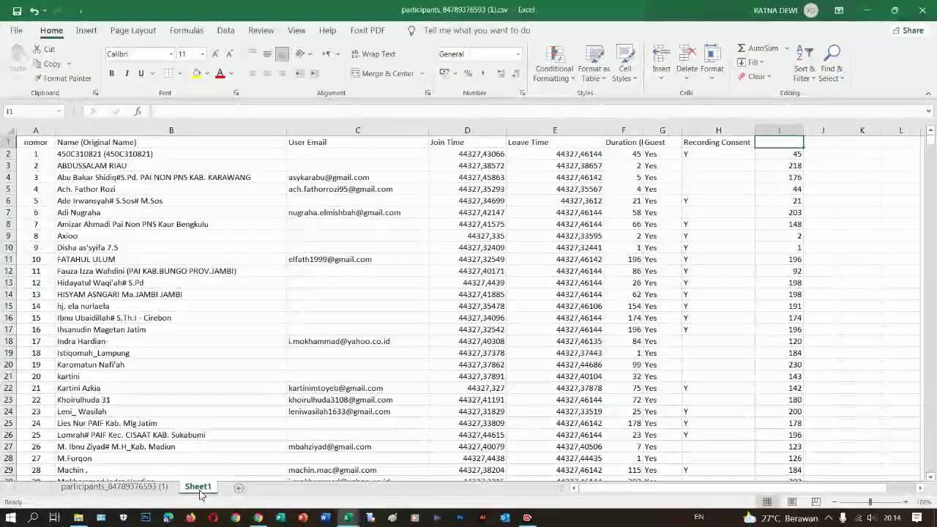
left_click(114, 486)
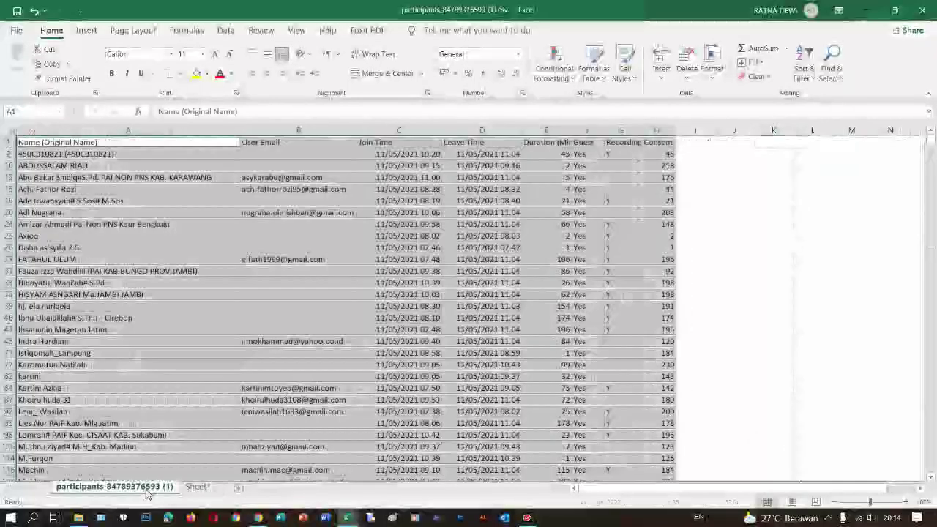
scroll(110, 301, "down", 8)
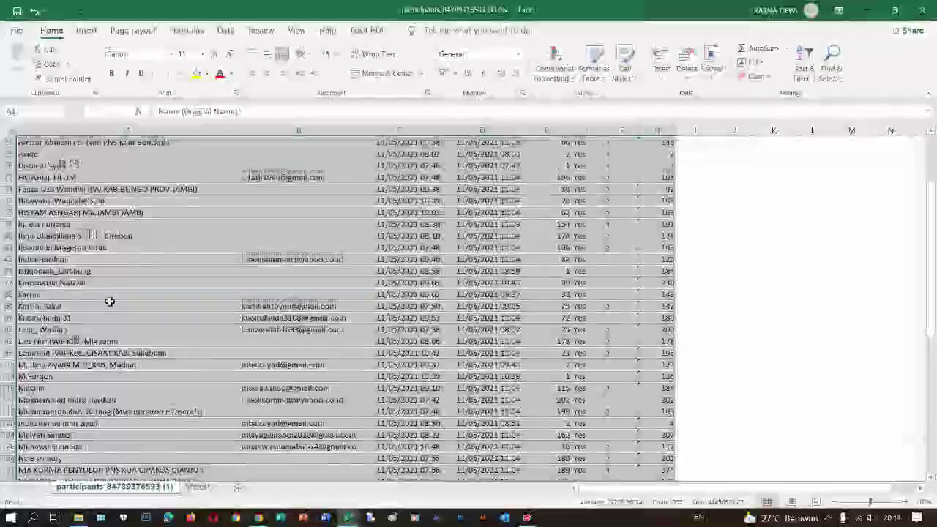
scroll(109, 300, "down", 6)
scroll(109, 300, "up", 12)
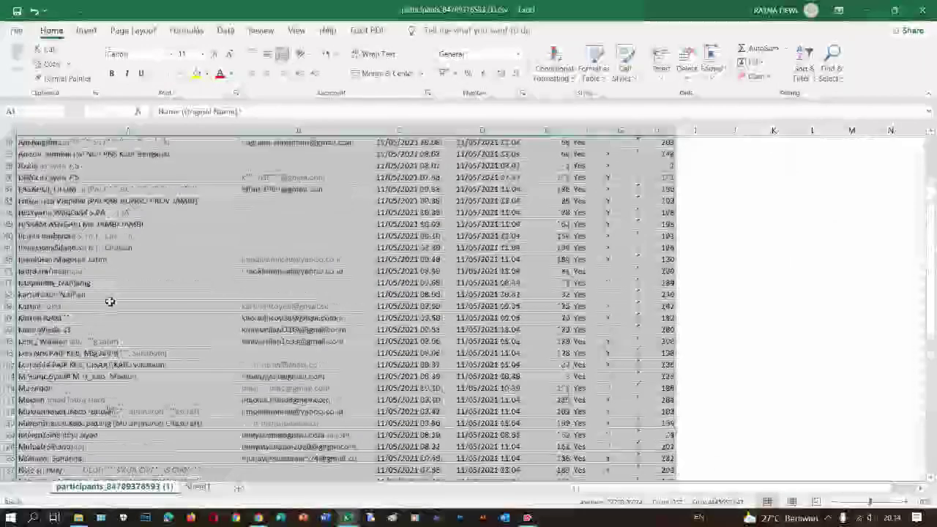
left_click(198, 487)
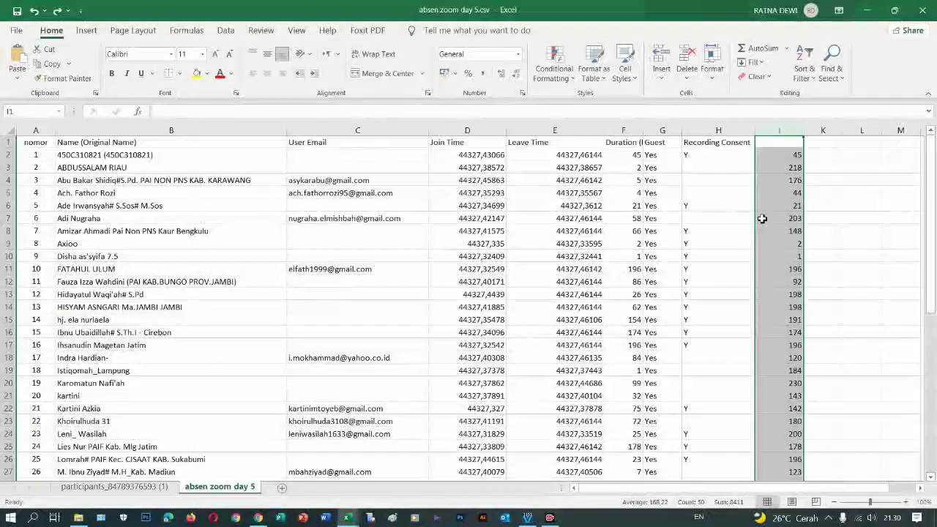
Enter in K2 the formula =IF(AND(I2>=180;I2<=200);"Sangat Memuaskan";IF(AND(I2>=150;I2<=179);"Memuaskan";IF(AND(I2>=120;I2<=149);"Baik";IF(AND(I2>=90;I2<=119);"Cukup";"Tidak Lulus"))))
left_click(823, 156)
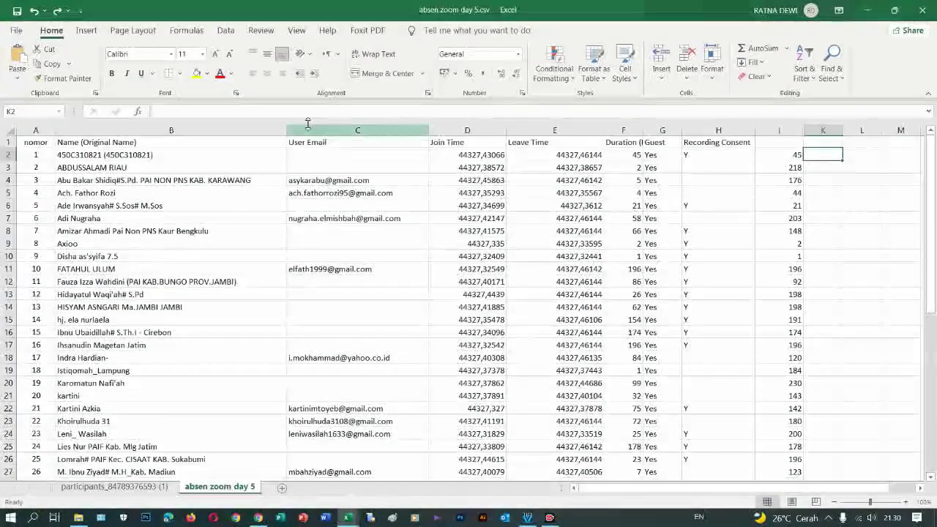
left_click(252, 109)
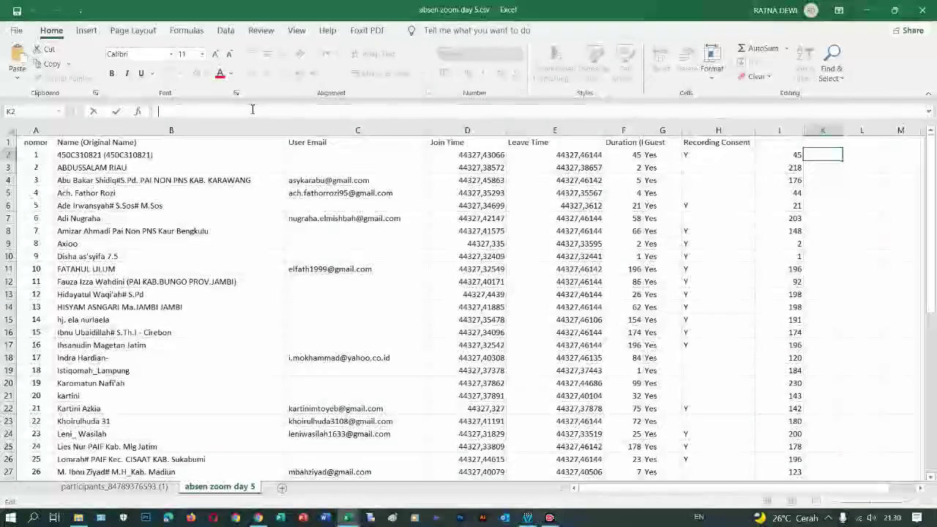
type("==")
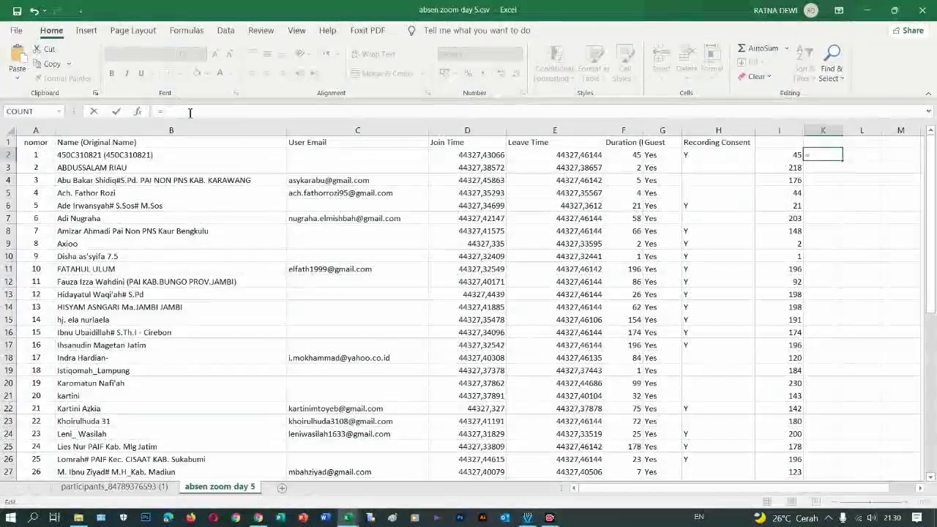
key("BackSpace")
type("IF")
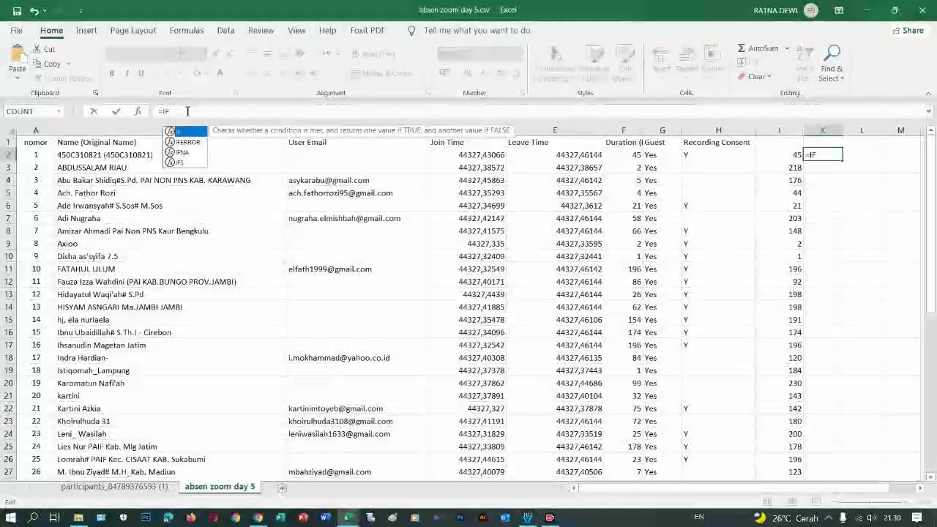
left_click(174, 112)
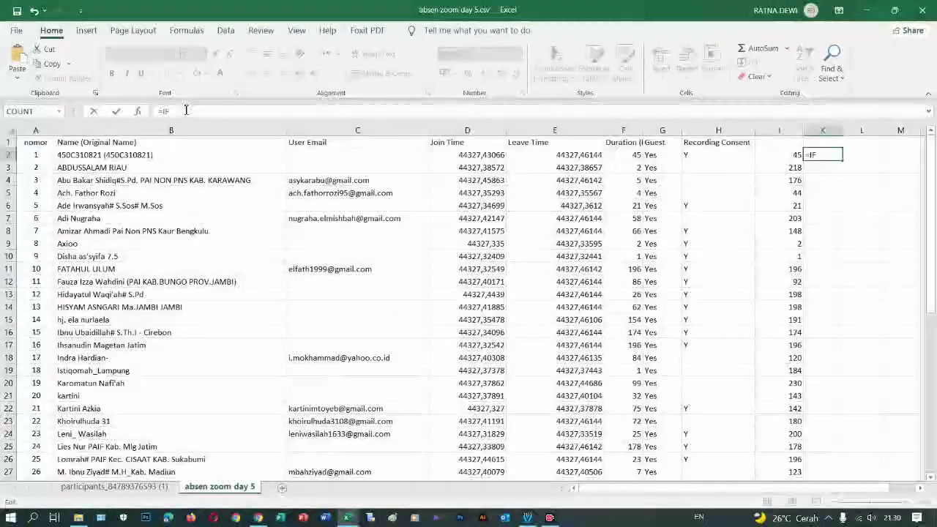
type("=IF(AND(I2>=180;I2<=200);\"Sangat Memuaskan\";IF(AND(I2>=150;I2<=179);\"Memuaskan\";IF(AND(I2>=120;I2<=149);\"Baik\";IF(AND(I2>=90;I2<=119);\"Cukup\";\"Tidak Lulus\"))))")
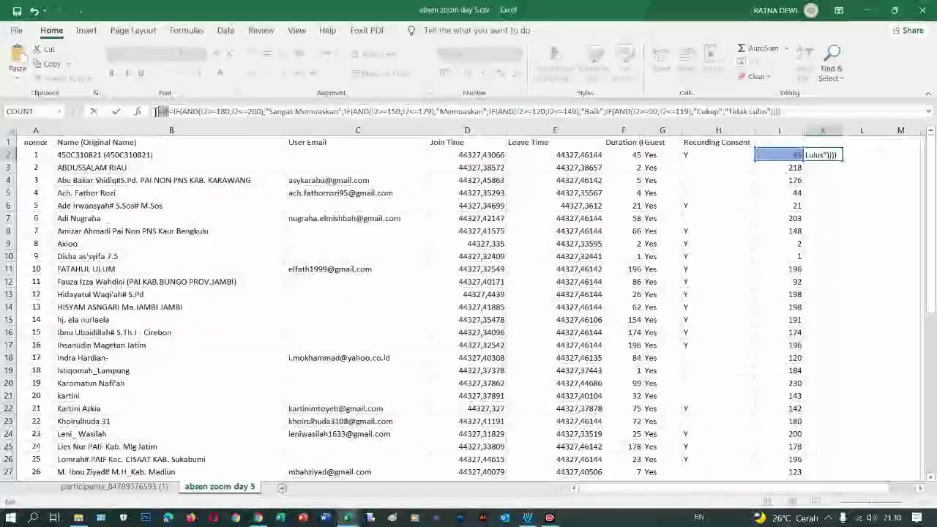
left_click(174, 112)
key("BackSpace")
key("BackSpace")
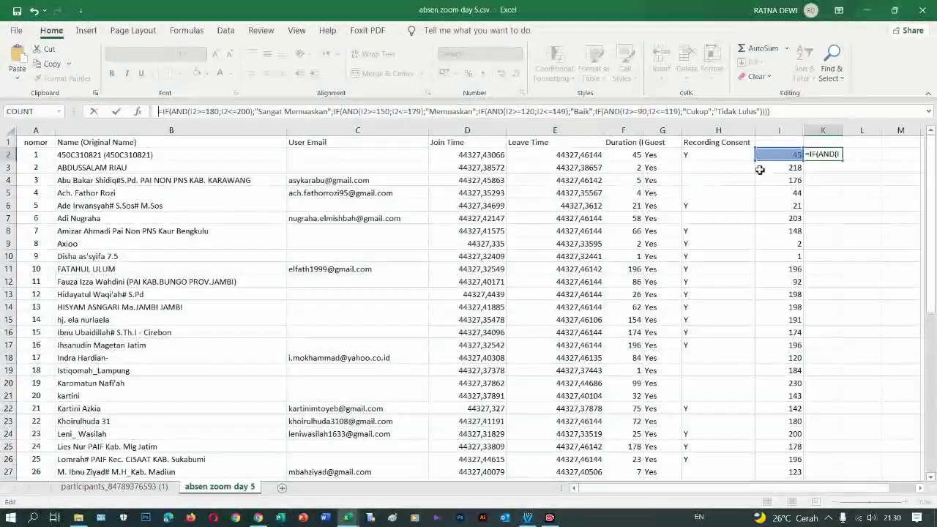
key("Return")
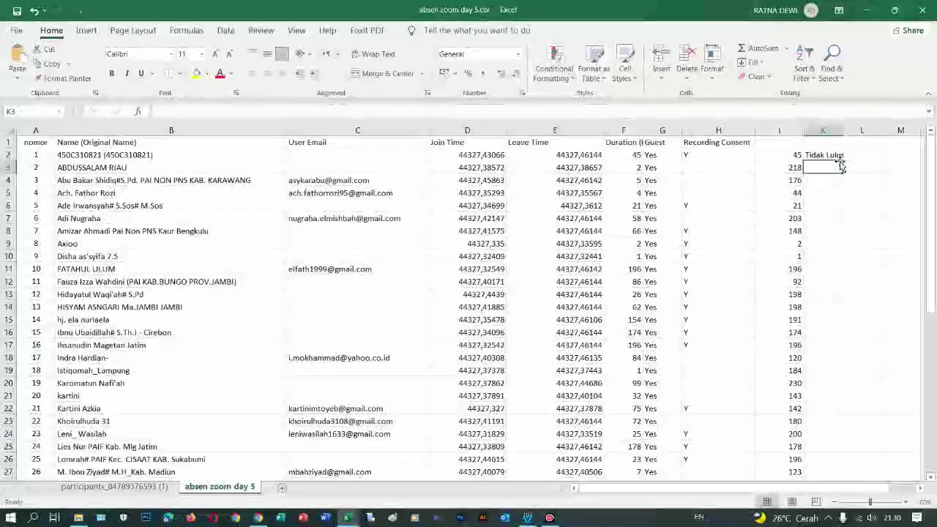
Fill the K2 grading formula down to row 51, narrowing column I and widening column K to show the full grades
left_click_drag(804, 133, 789, 132)
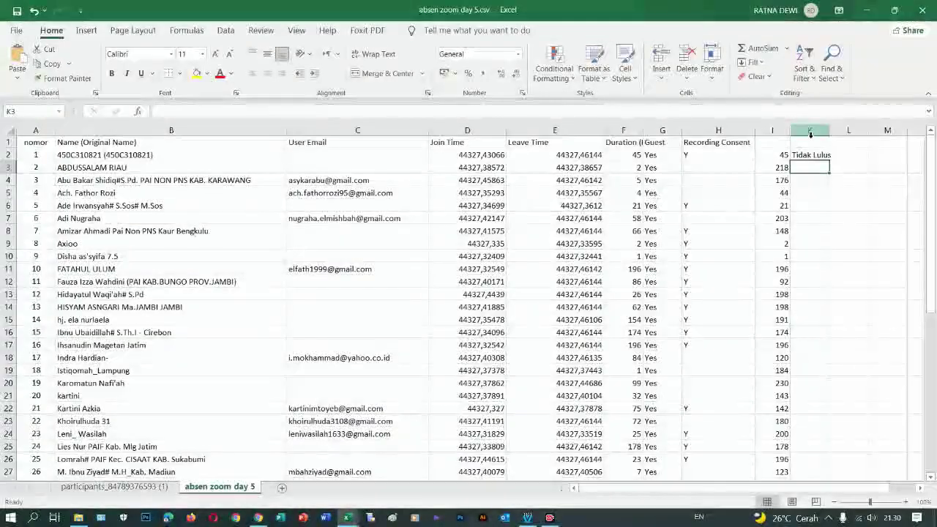
left_click(810, 131)
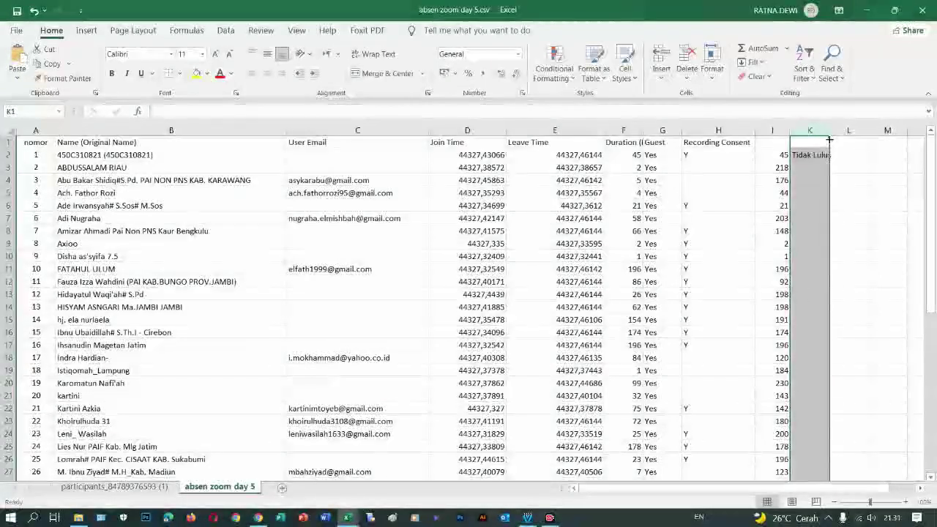
left_click_drag(829, 132, 851, 468)
left_click(801, 156)
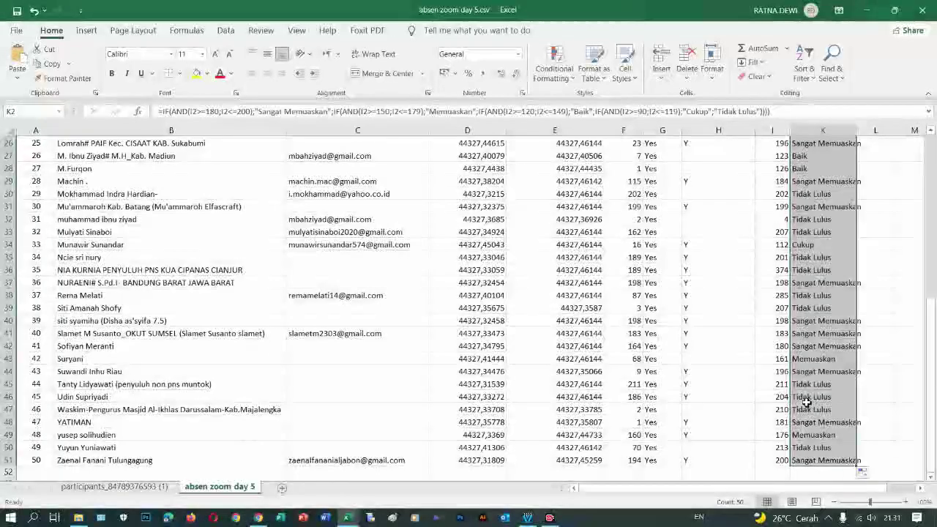
left_click_drag(856, 130, 875, 134)
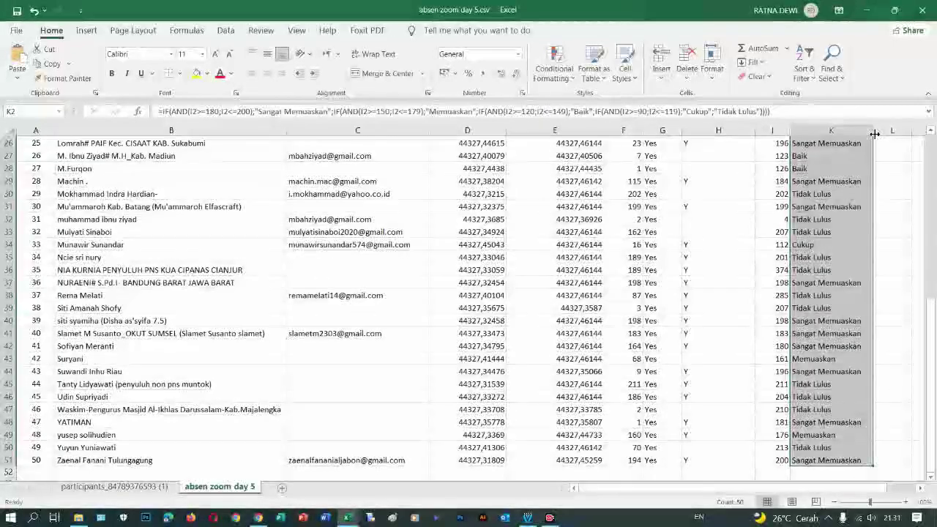
left_click(833, 308)
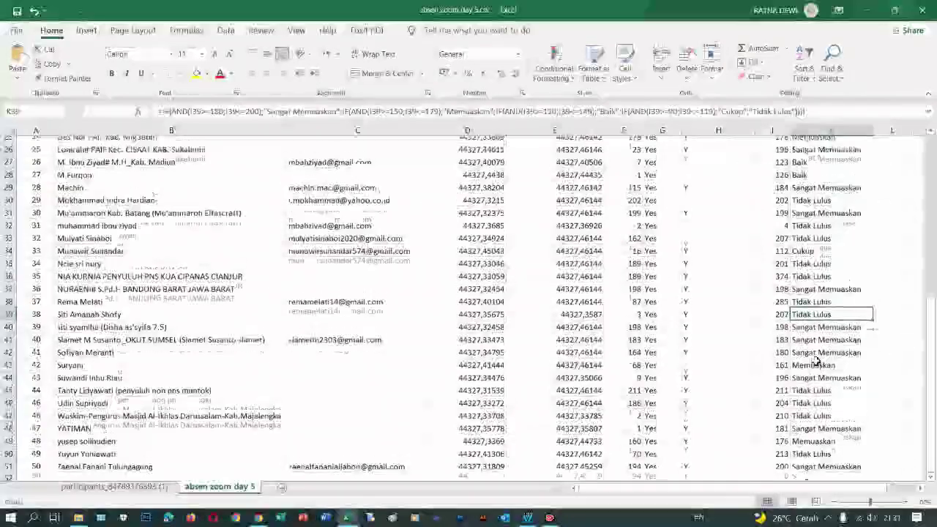
scroll(816, 370, "up", 6)
scroll(816, 361, "up", 3)
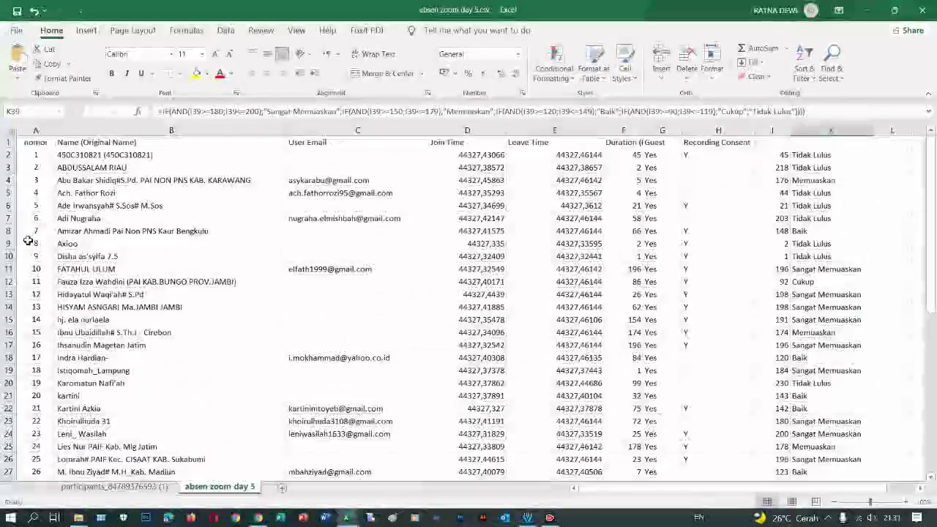